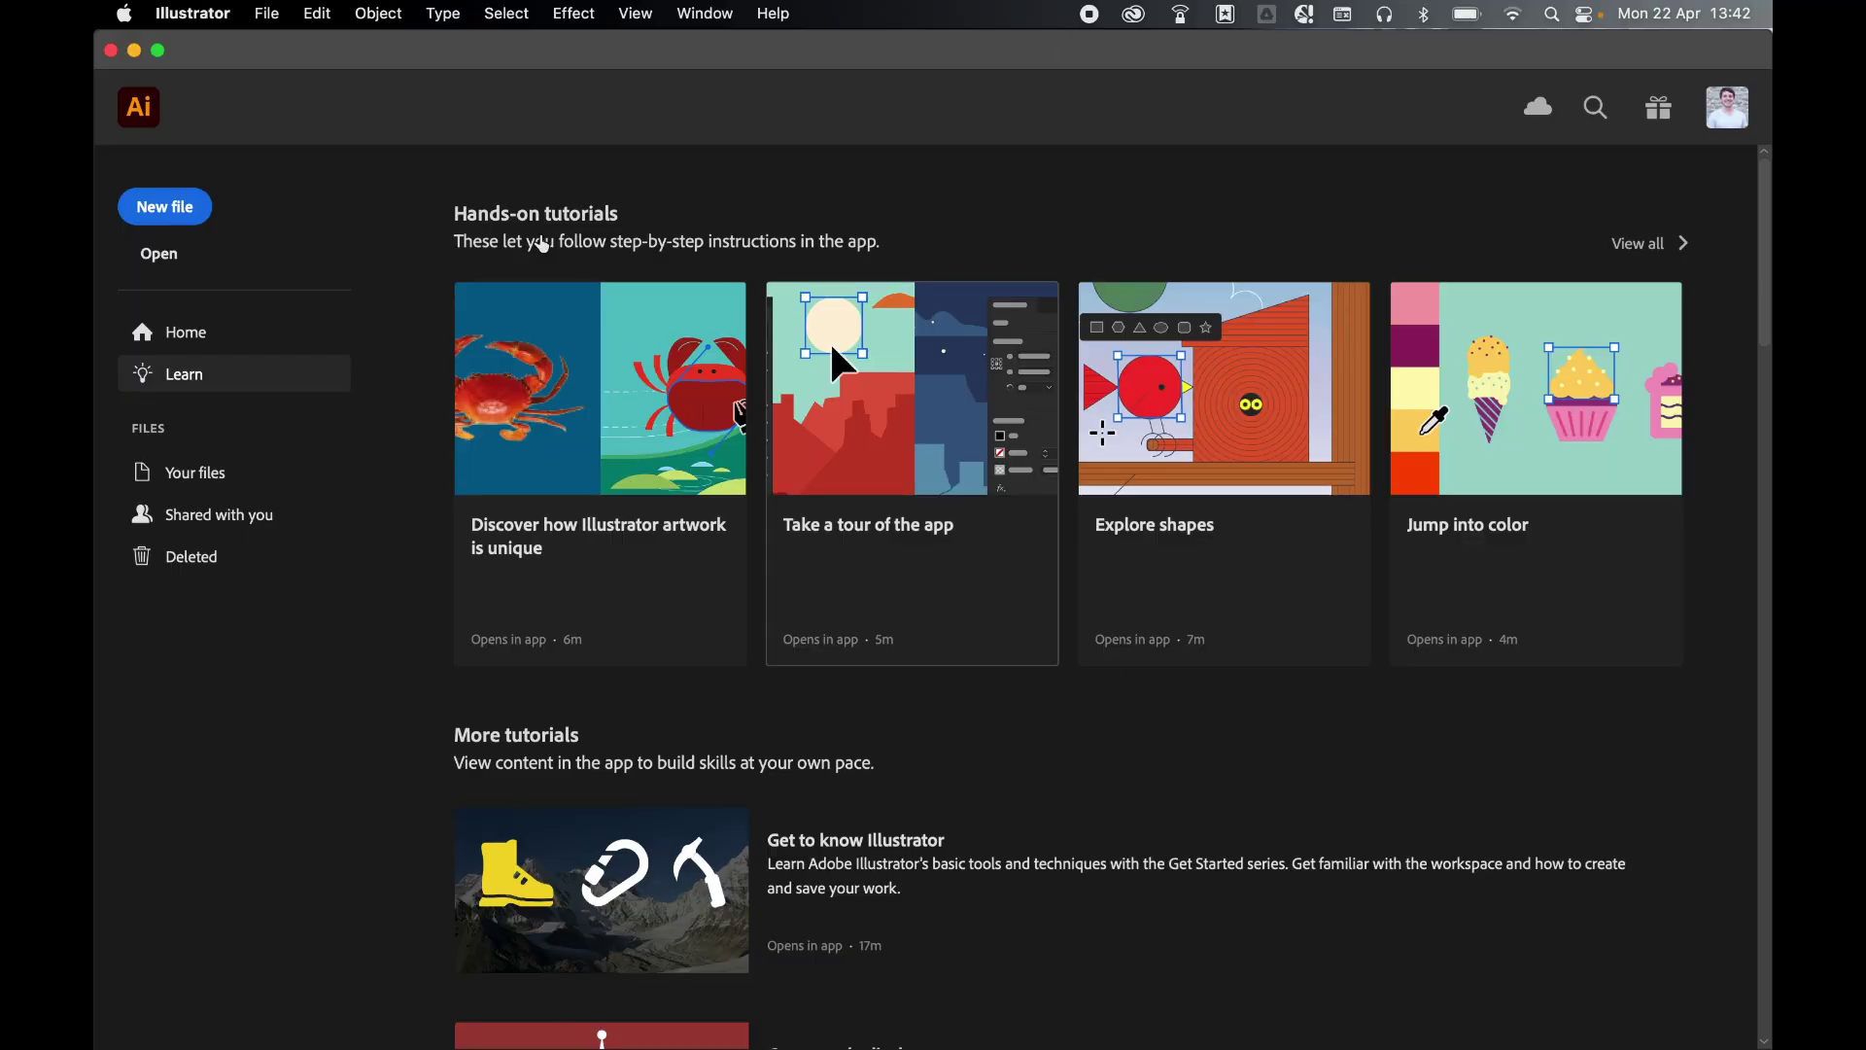
Step: Create a new landscape Letter print document measuring 279.4 × 215.9 mm
{"action": "left_click", "coordinate": [271, 20]}
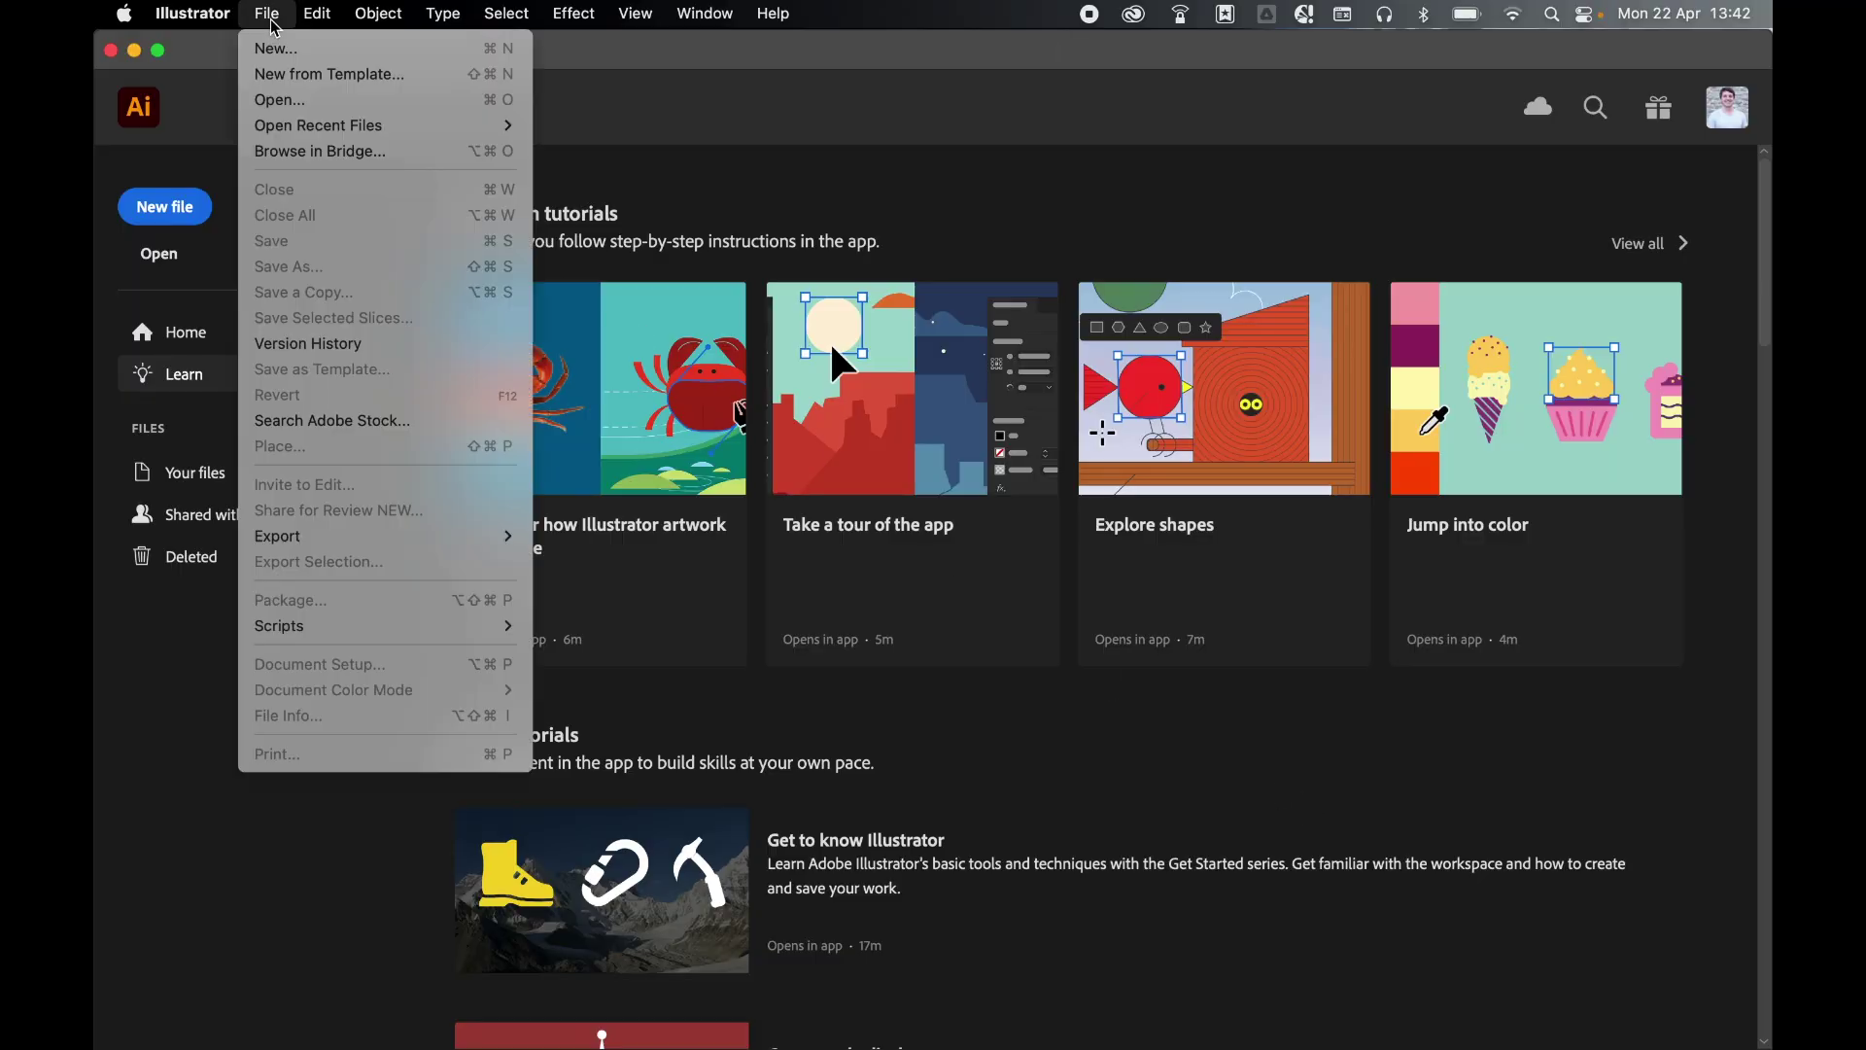
{"action": "left_click", "coordinate": [277, 48]}
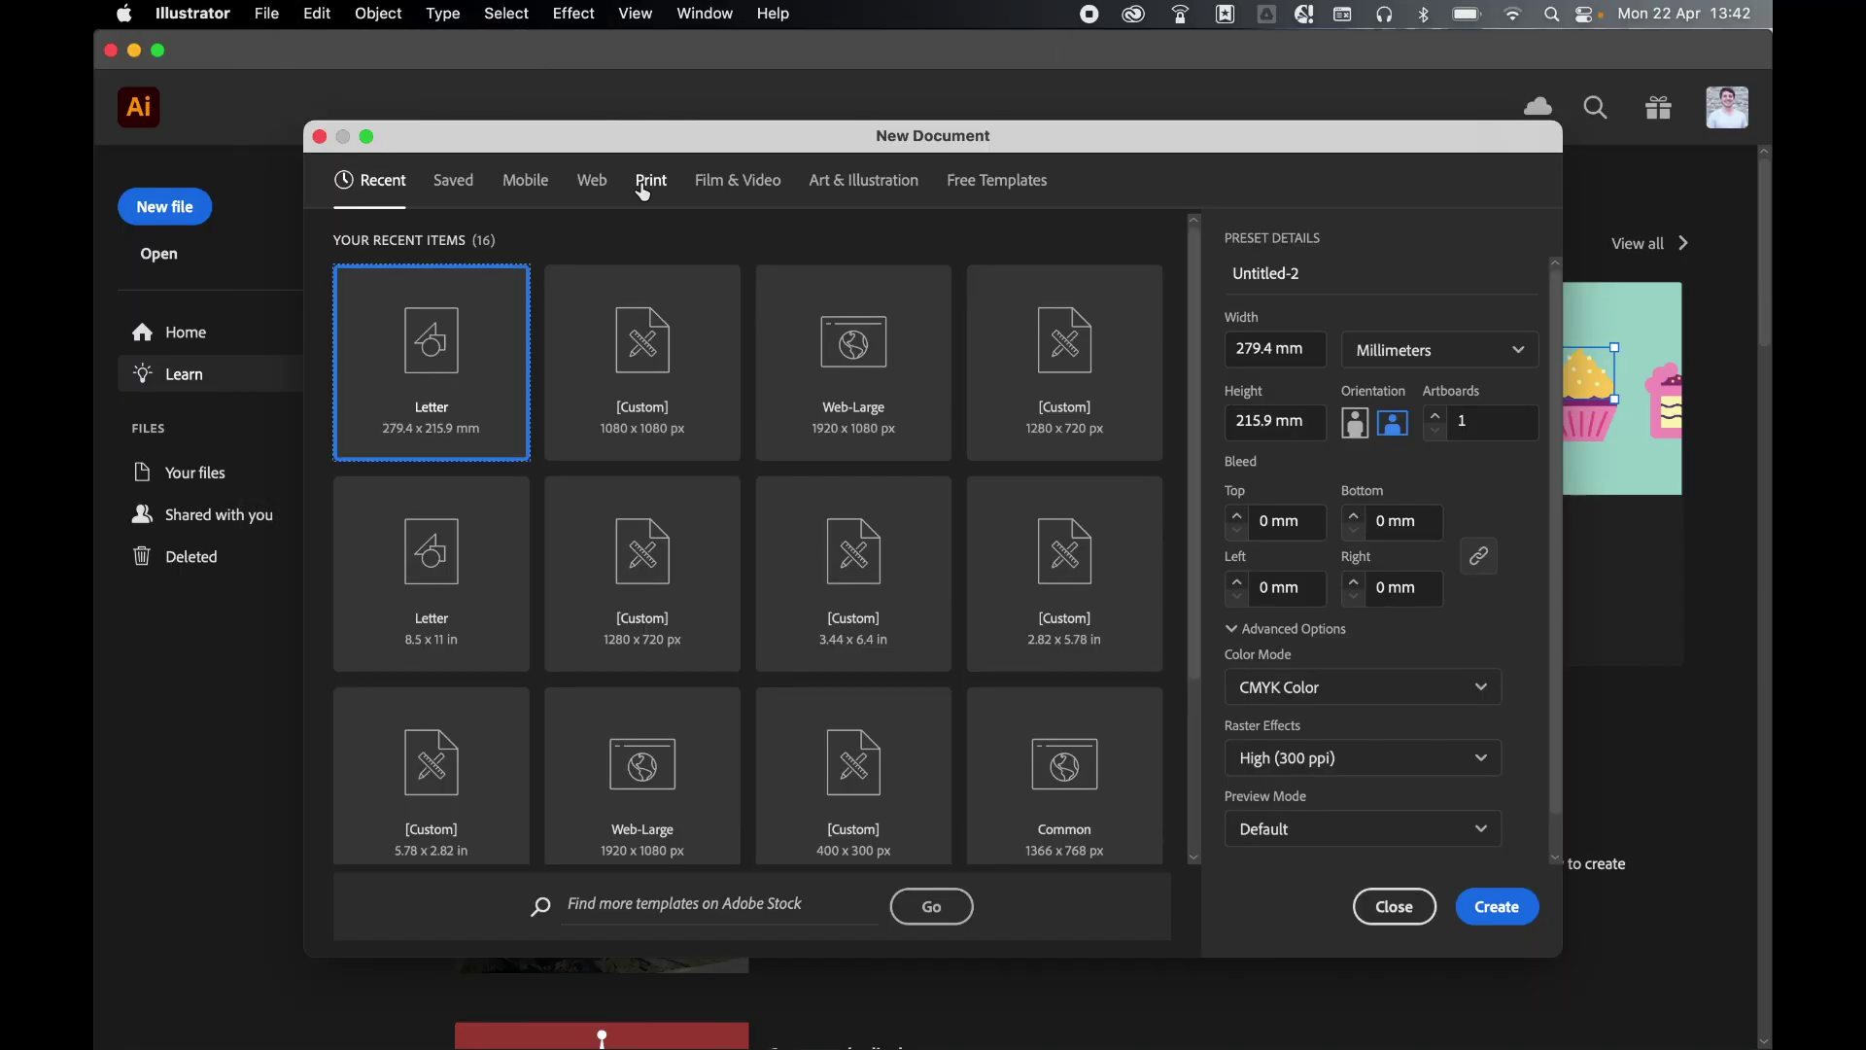
{"action": "left_click", "coordinate": [651, 180]}
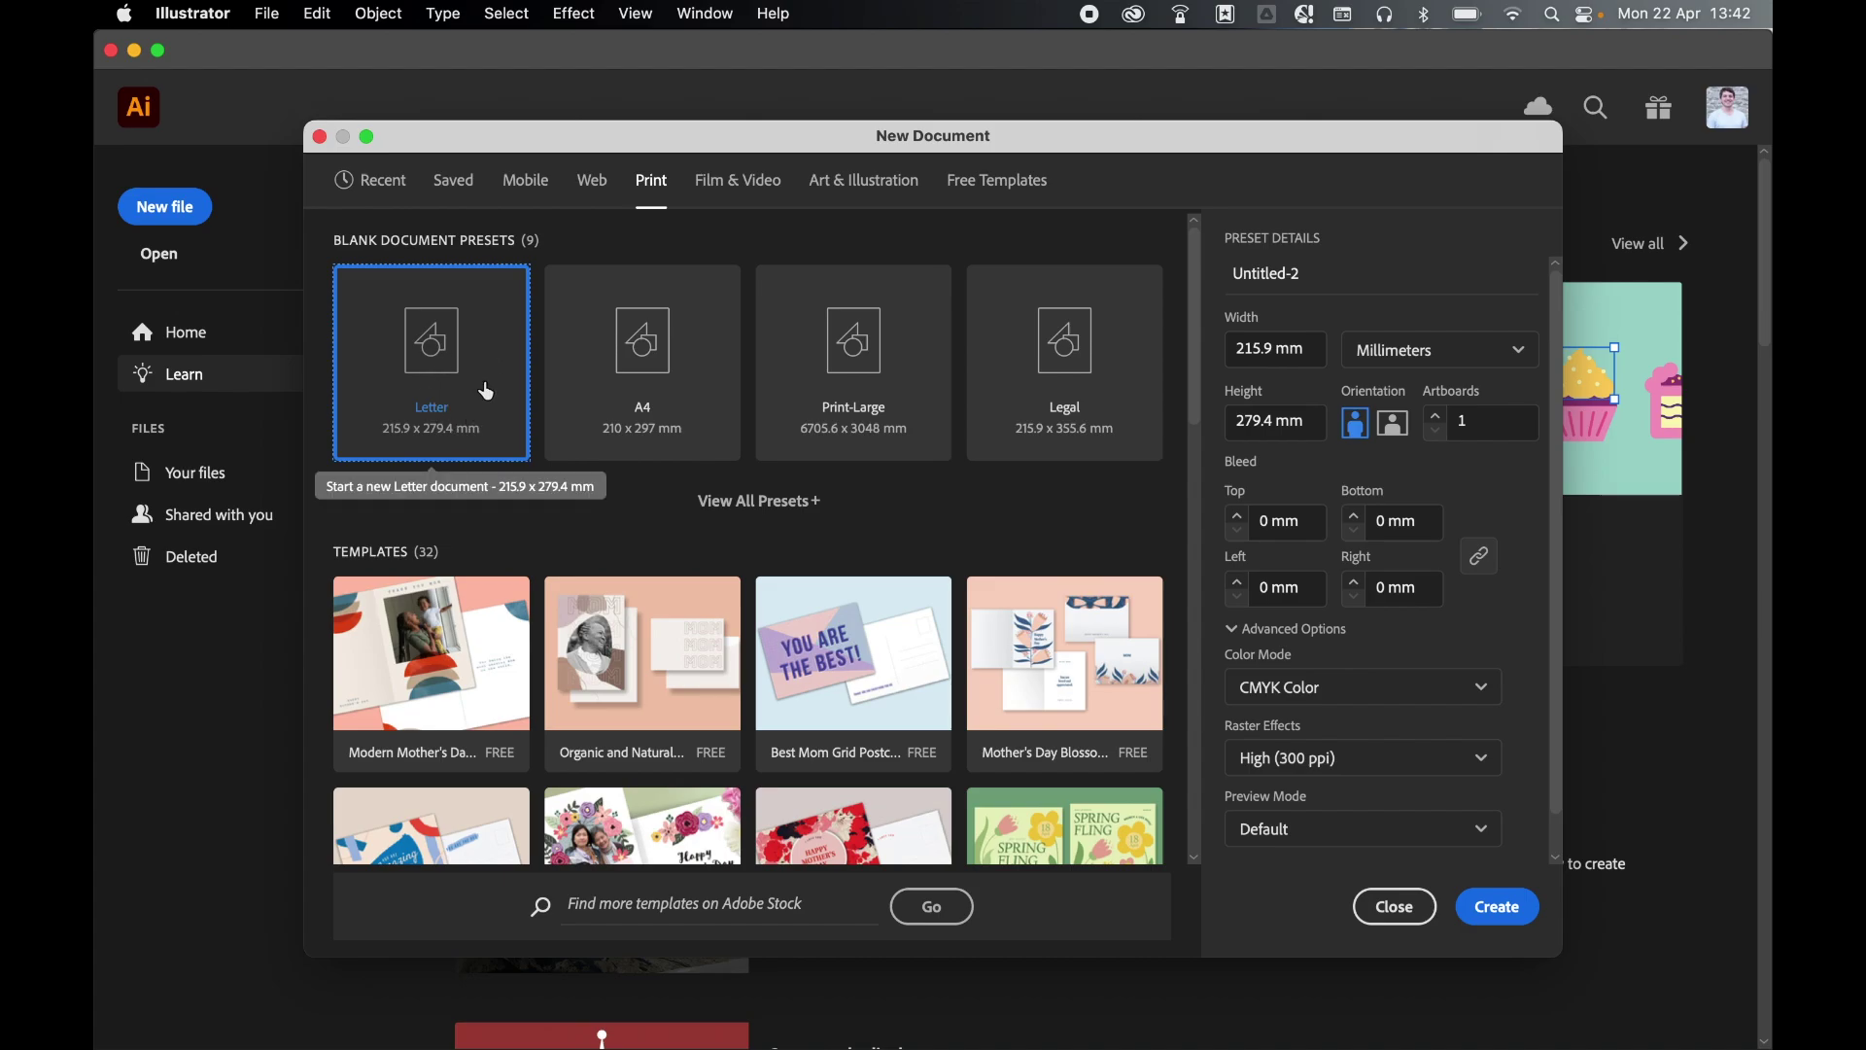
{"action": "left_click", "coordinate": [1395, 425]}
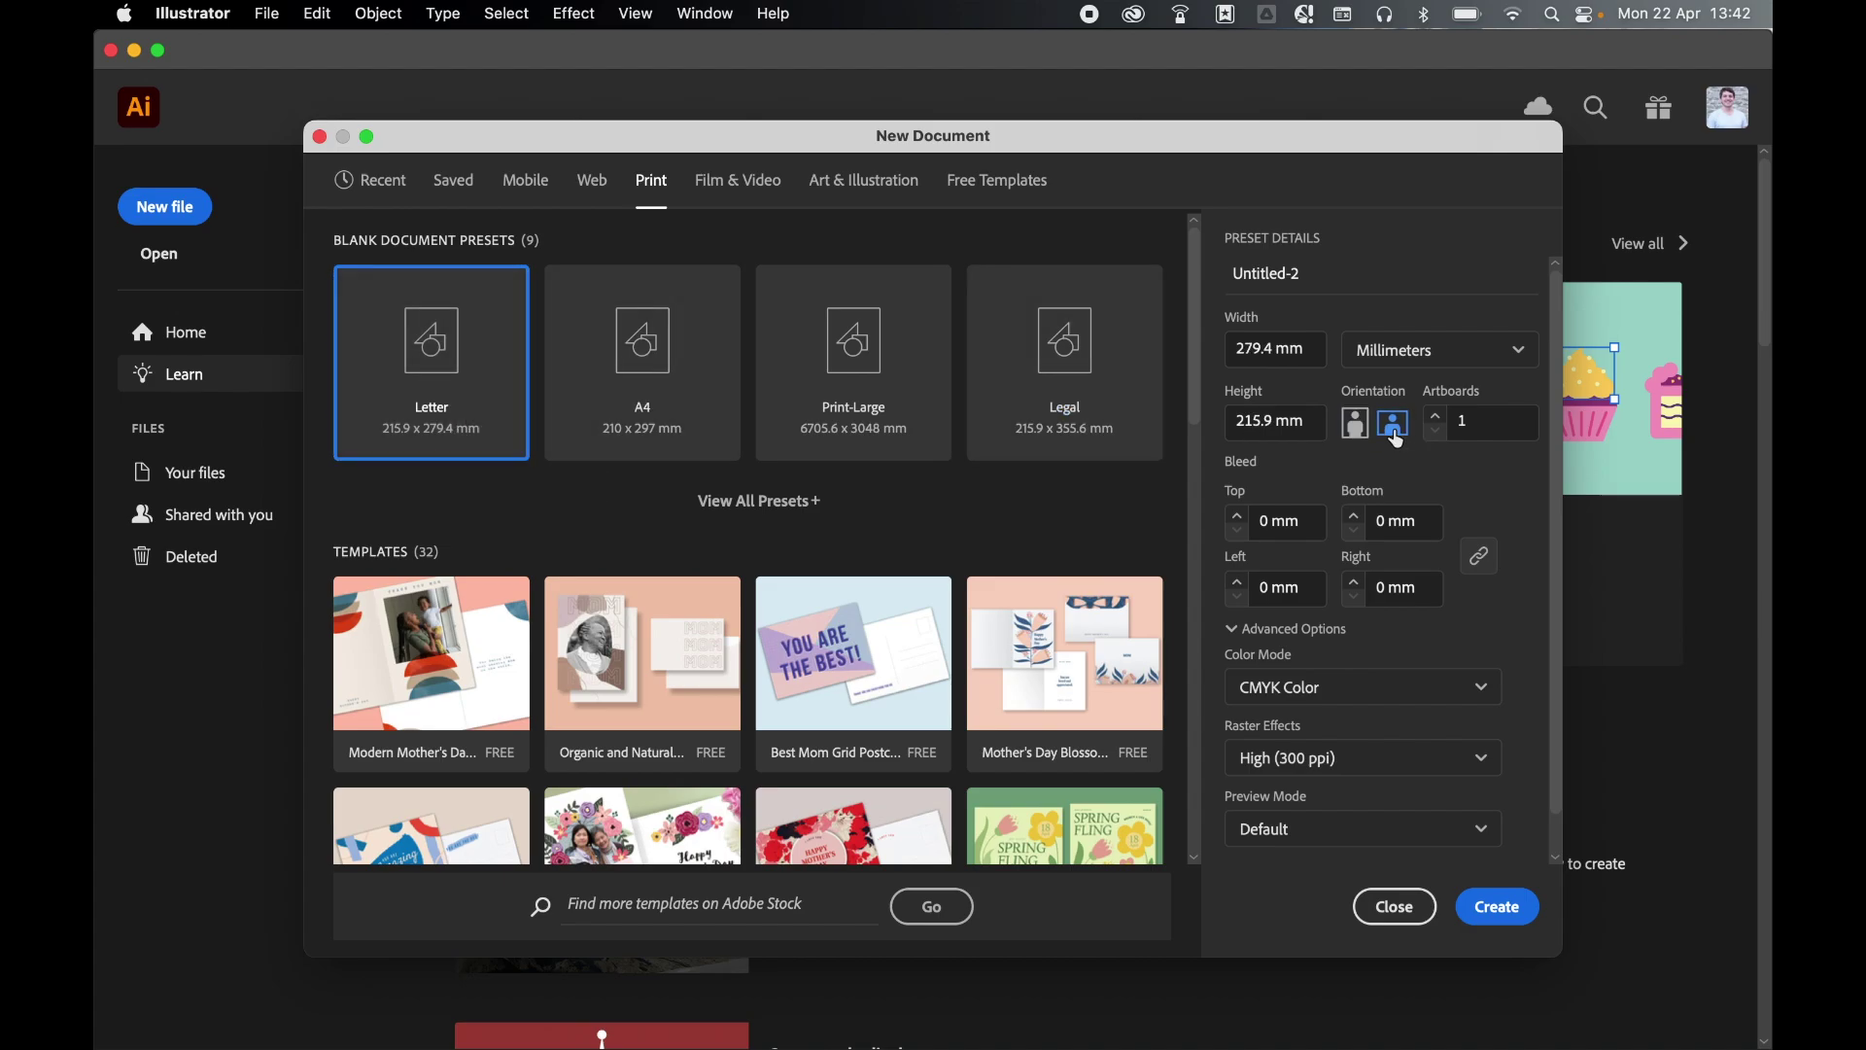
{"action": "left_click", "coordinate": [1498, 921]}
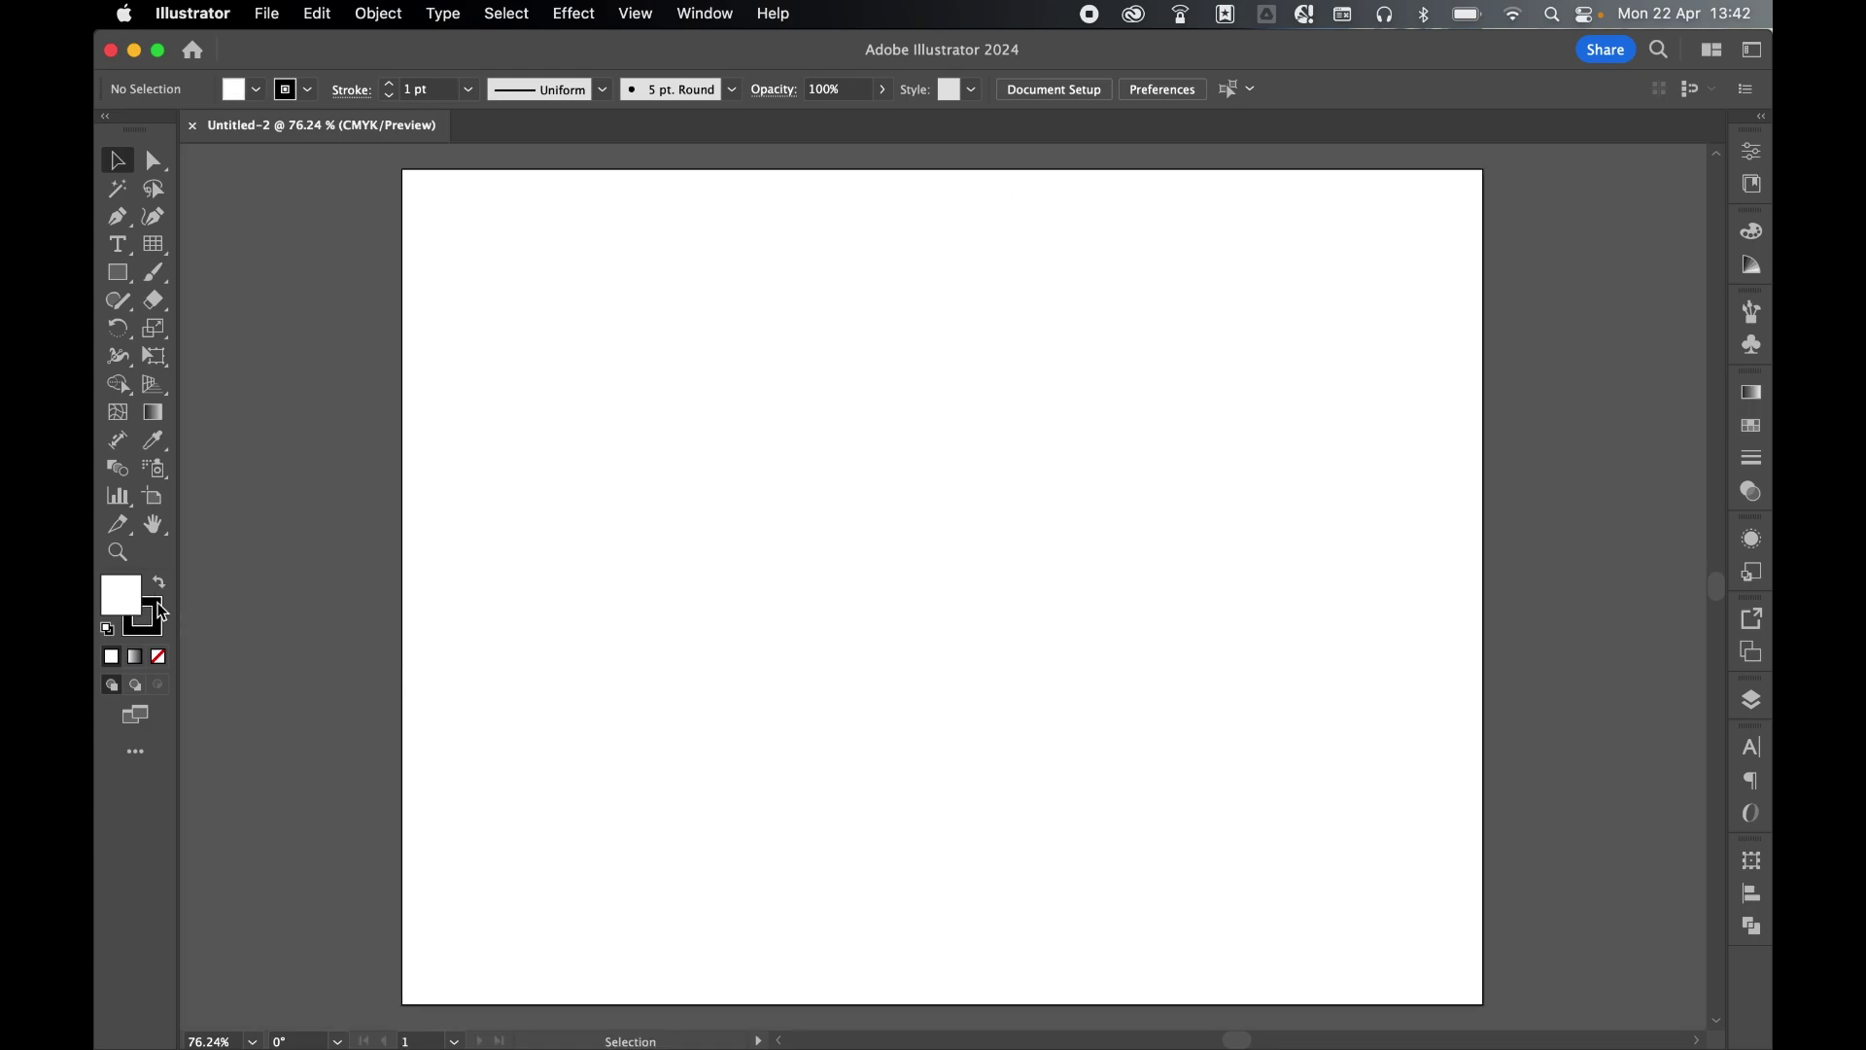
Step: Draw a Rectangular Grid Tool grid with 10 horizontal and 31 vertical dividers on the artboard
{"action": "left_click", "coordinate": [154, 244]}
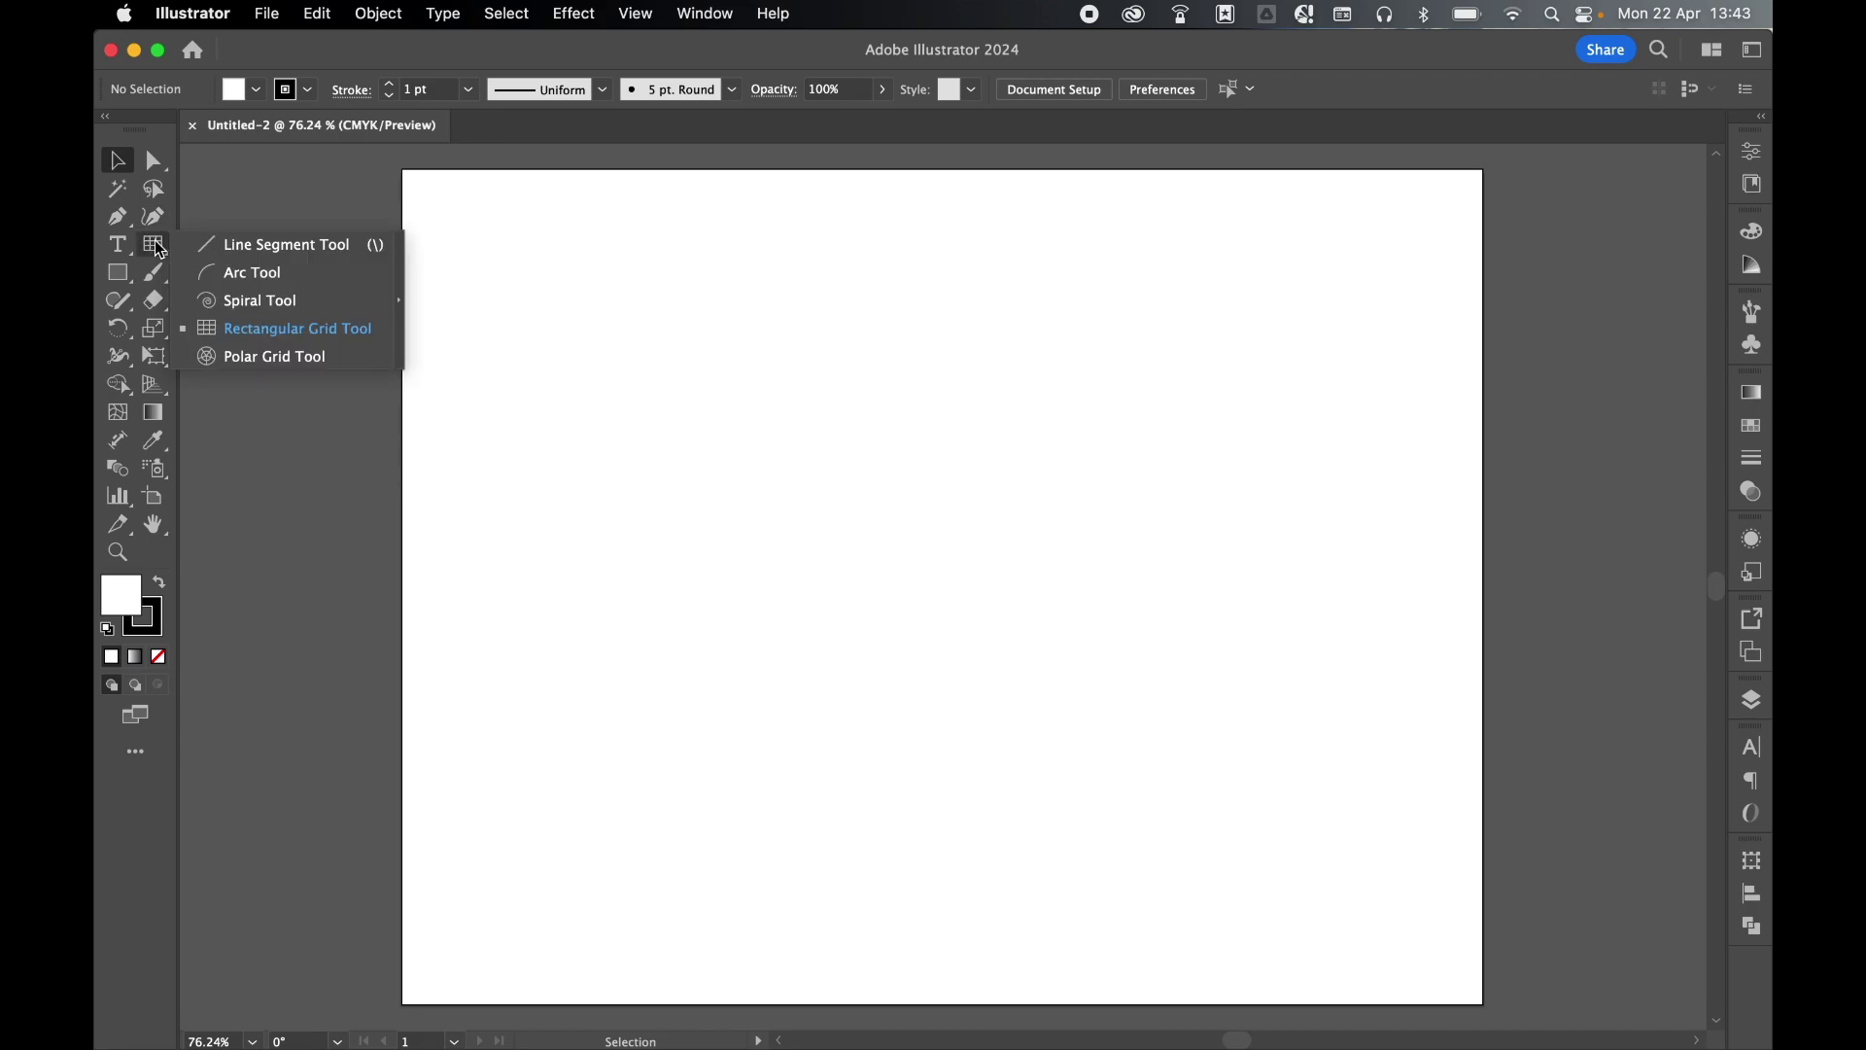
{"action": "left_click", "coordinate": [234, 330]}
{"action": "left_click", "coordinate": [813, 512]}
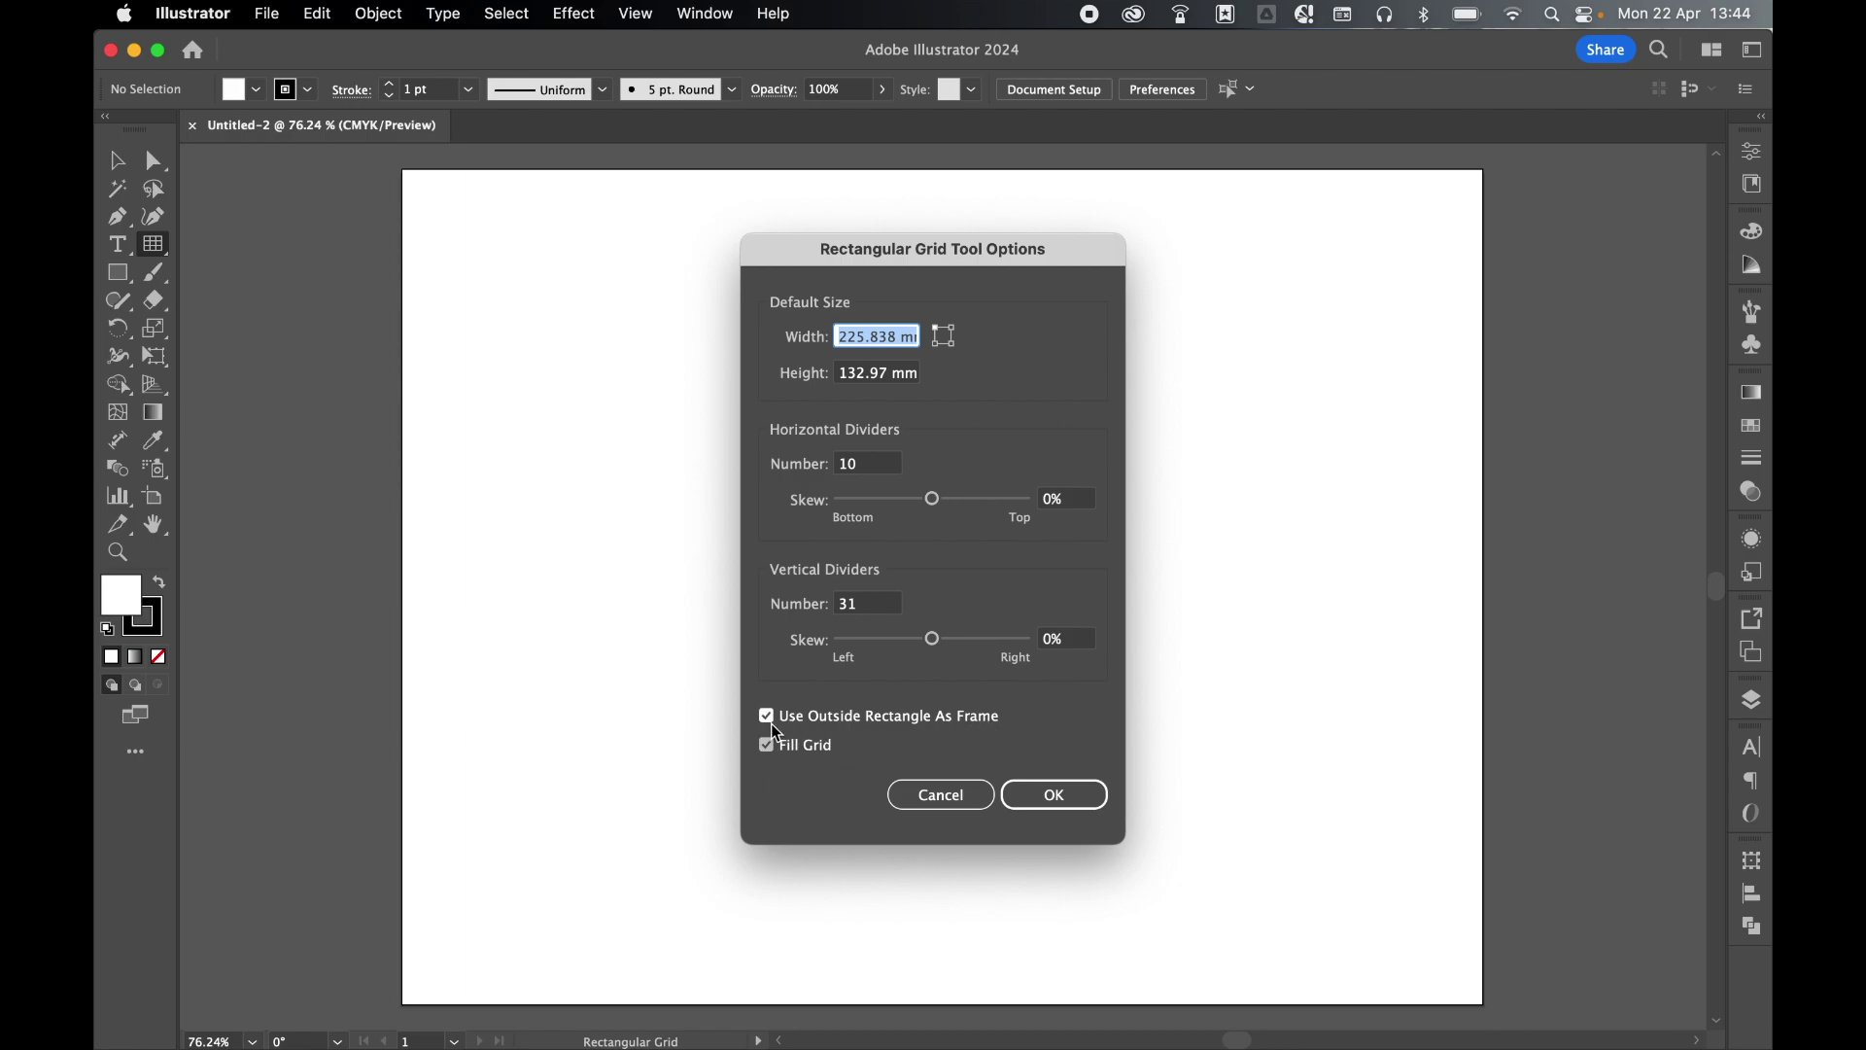
{"action": "left_click", "coordinate": [1057, 794]}
Step: Move the grid onto the page and centre it horizontally and vertically
{"action": "left_click", "coordinate": [117, 161]}
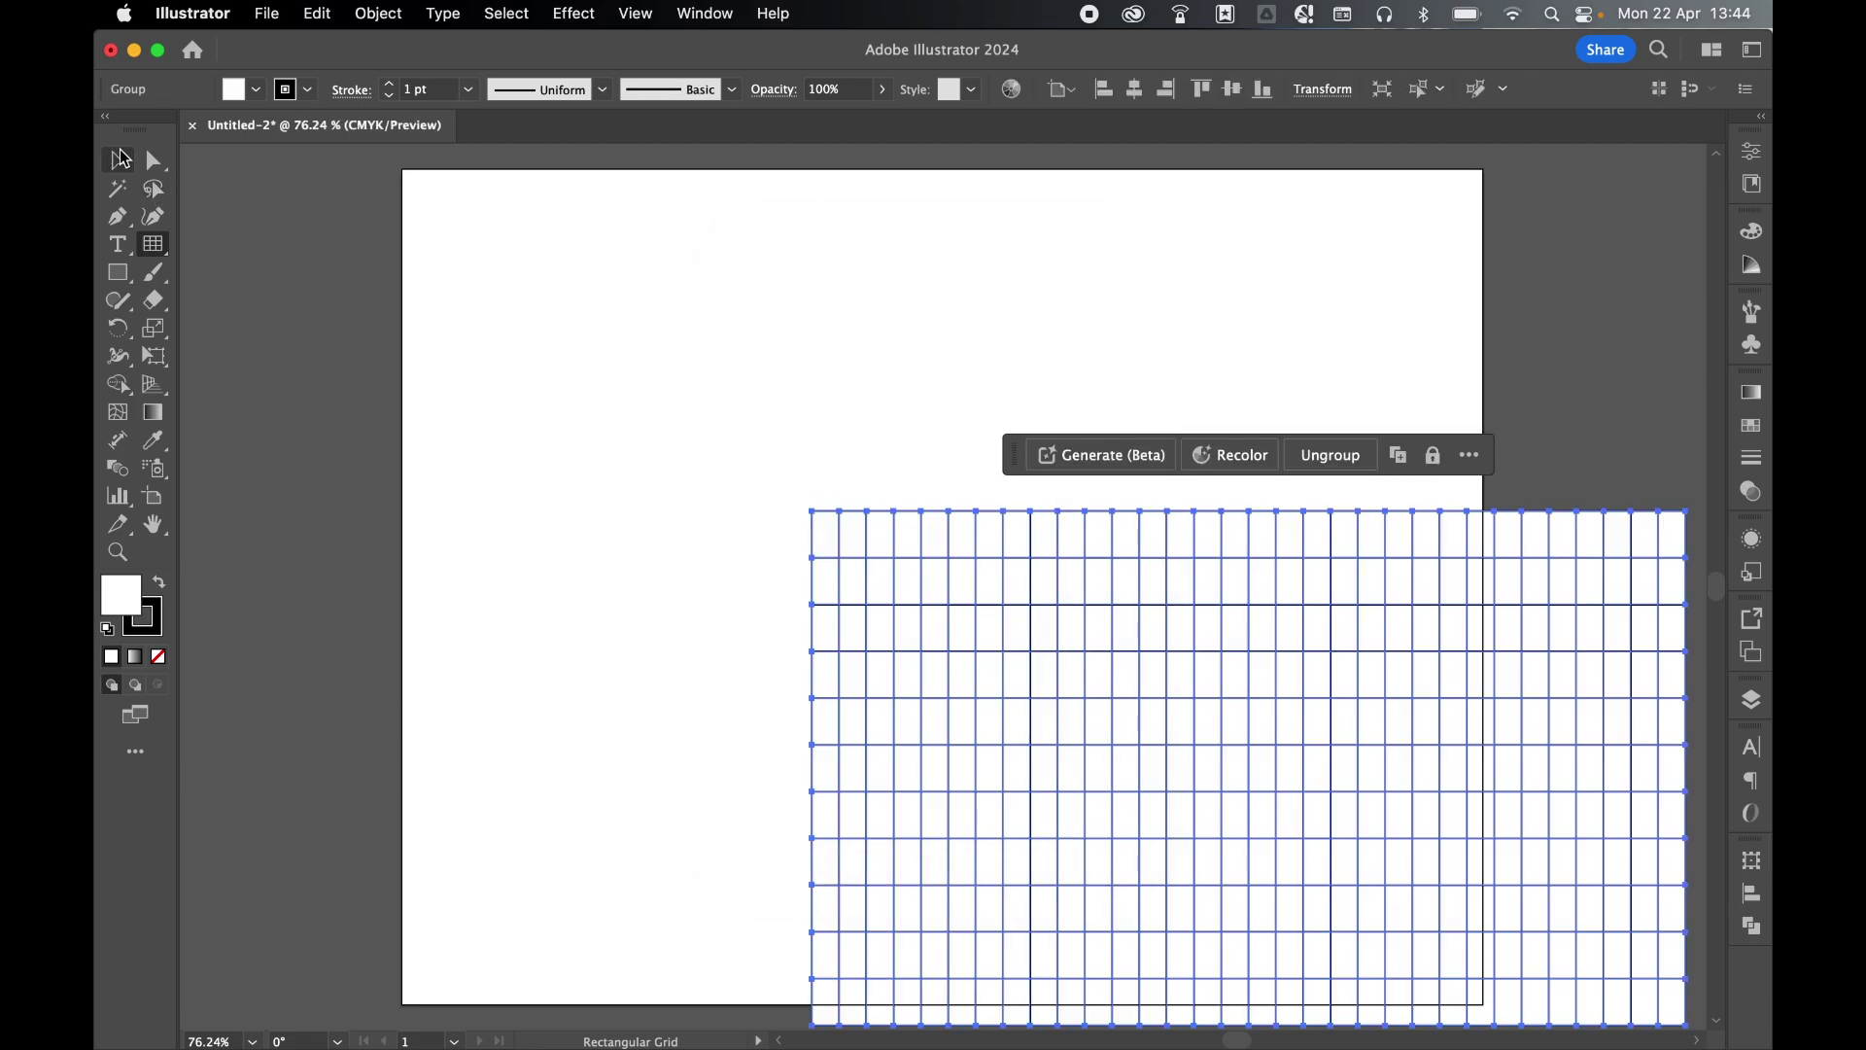
{"action": "left_click_drag", "start_coordinate": [1220, 663], "coordinate": [939, 512]}
{"action": "left_click", "coordinate": [1753, 893]}
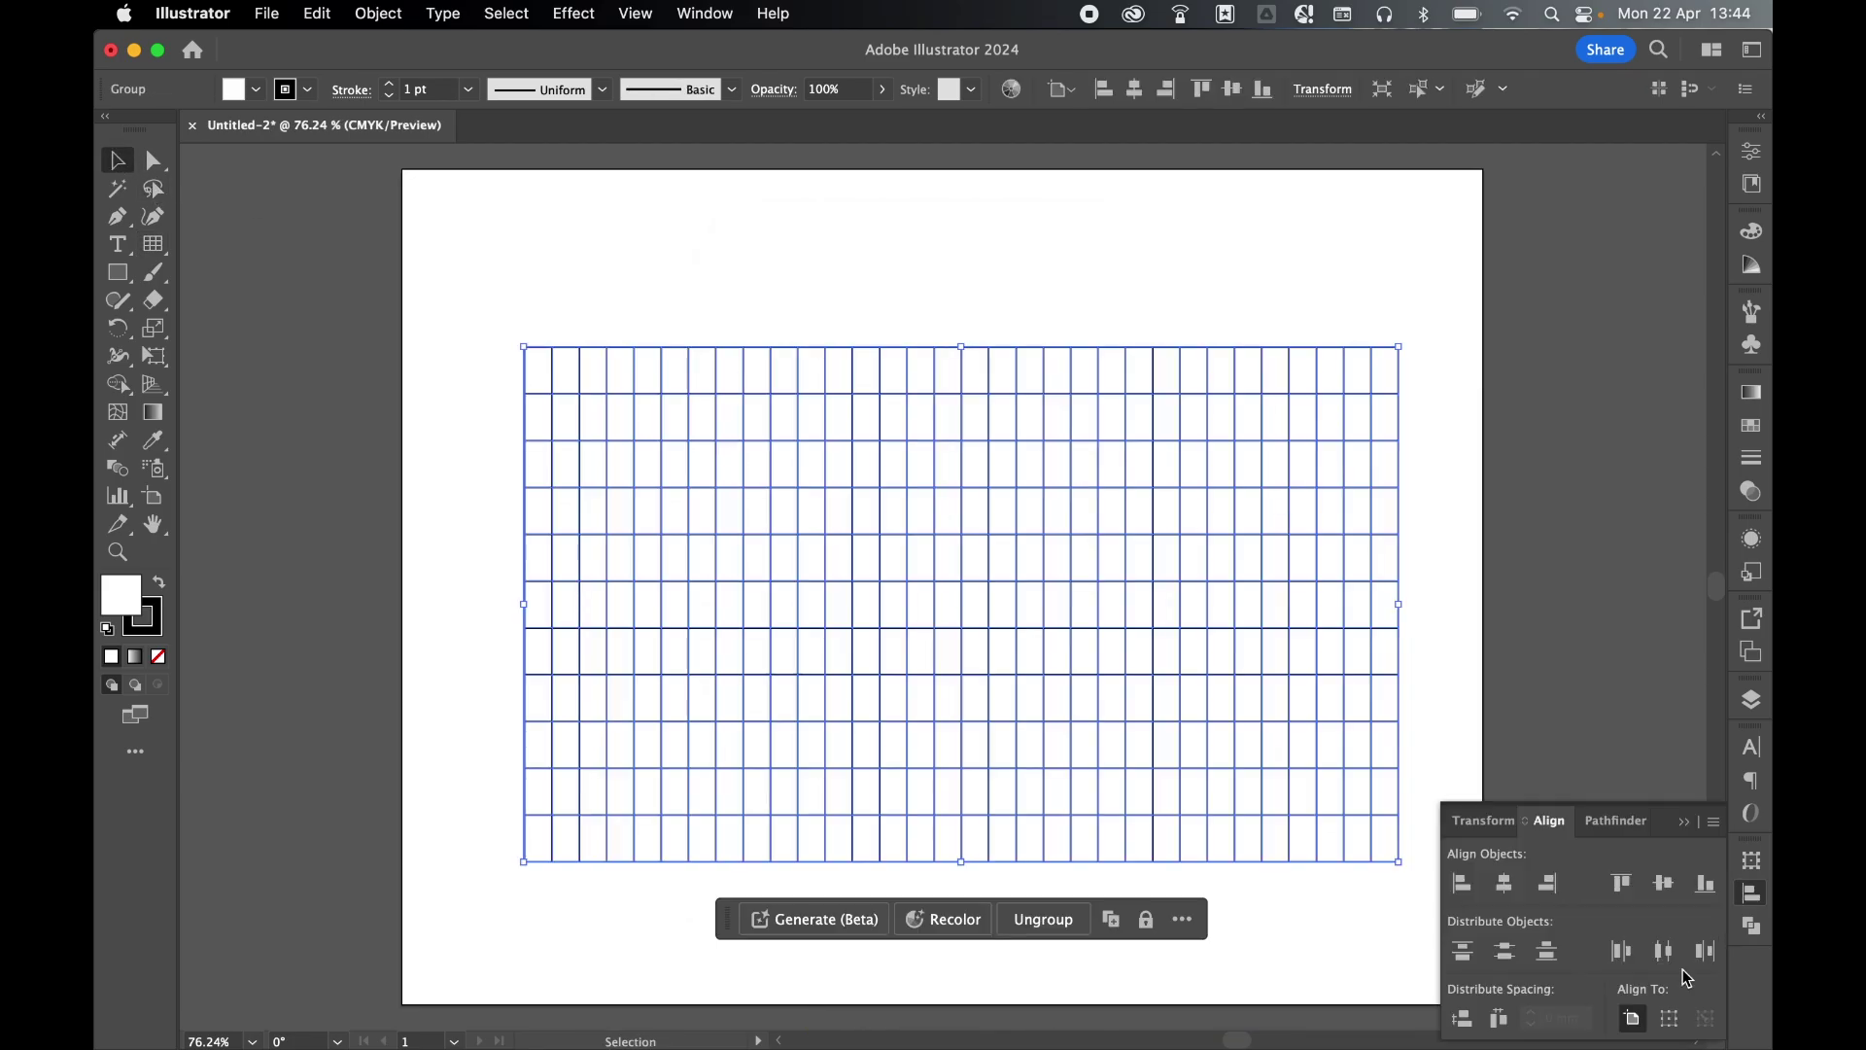
{"action": "left_click", "coordinate": [1507, 884]}
{"action": "left_click", "coordinate": [1664, 884]}
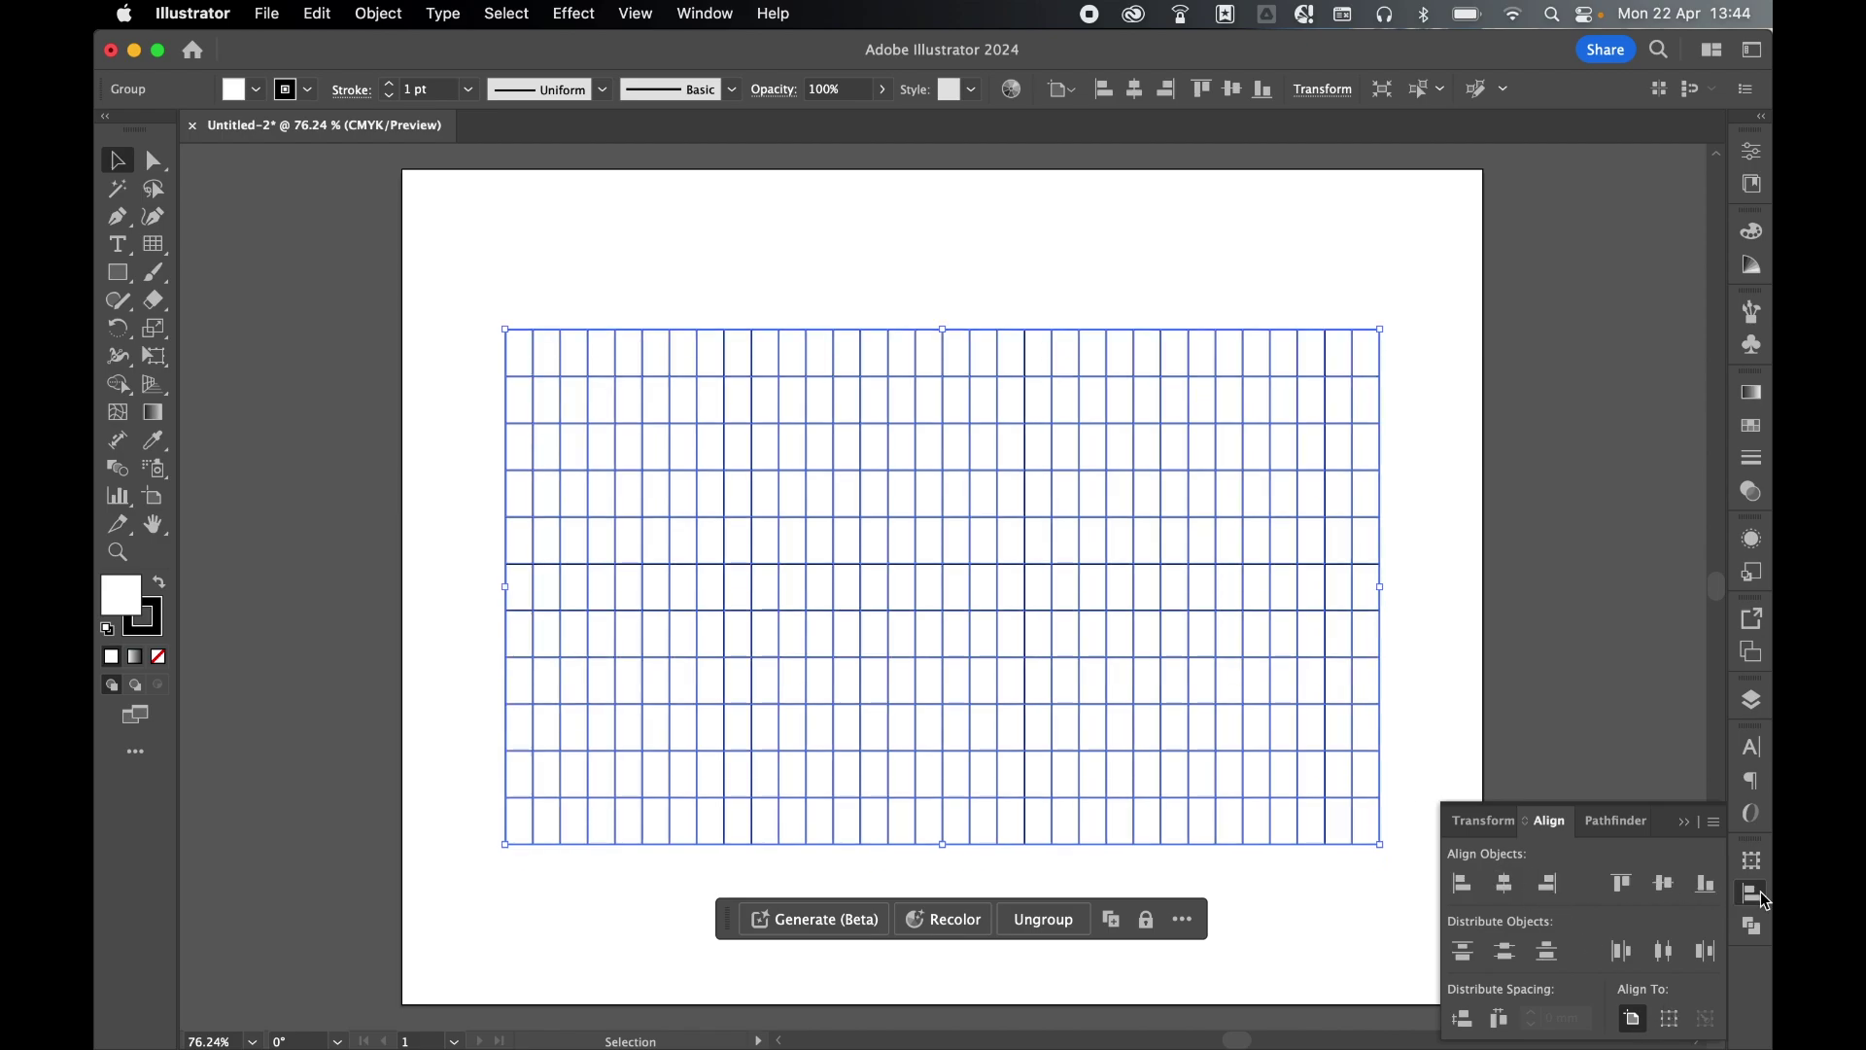
{"action": "left_click", "coordinate": [1753, 893]}
{"action": "left_click", "coordinate": [914, 329]}
Step: Drag the grid's left-edge points leftward to widen the first column
{"action": "left_click", "coordinate": [151, 162]}
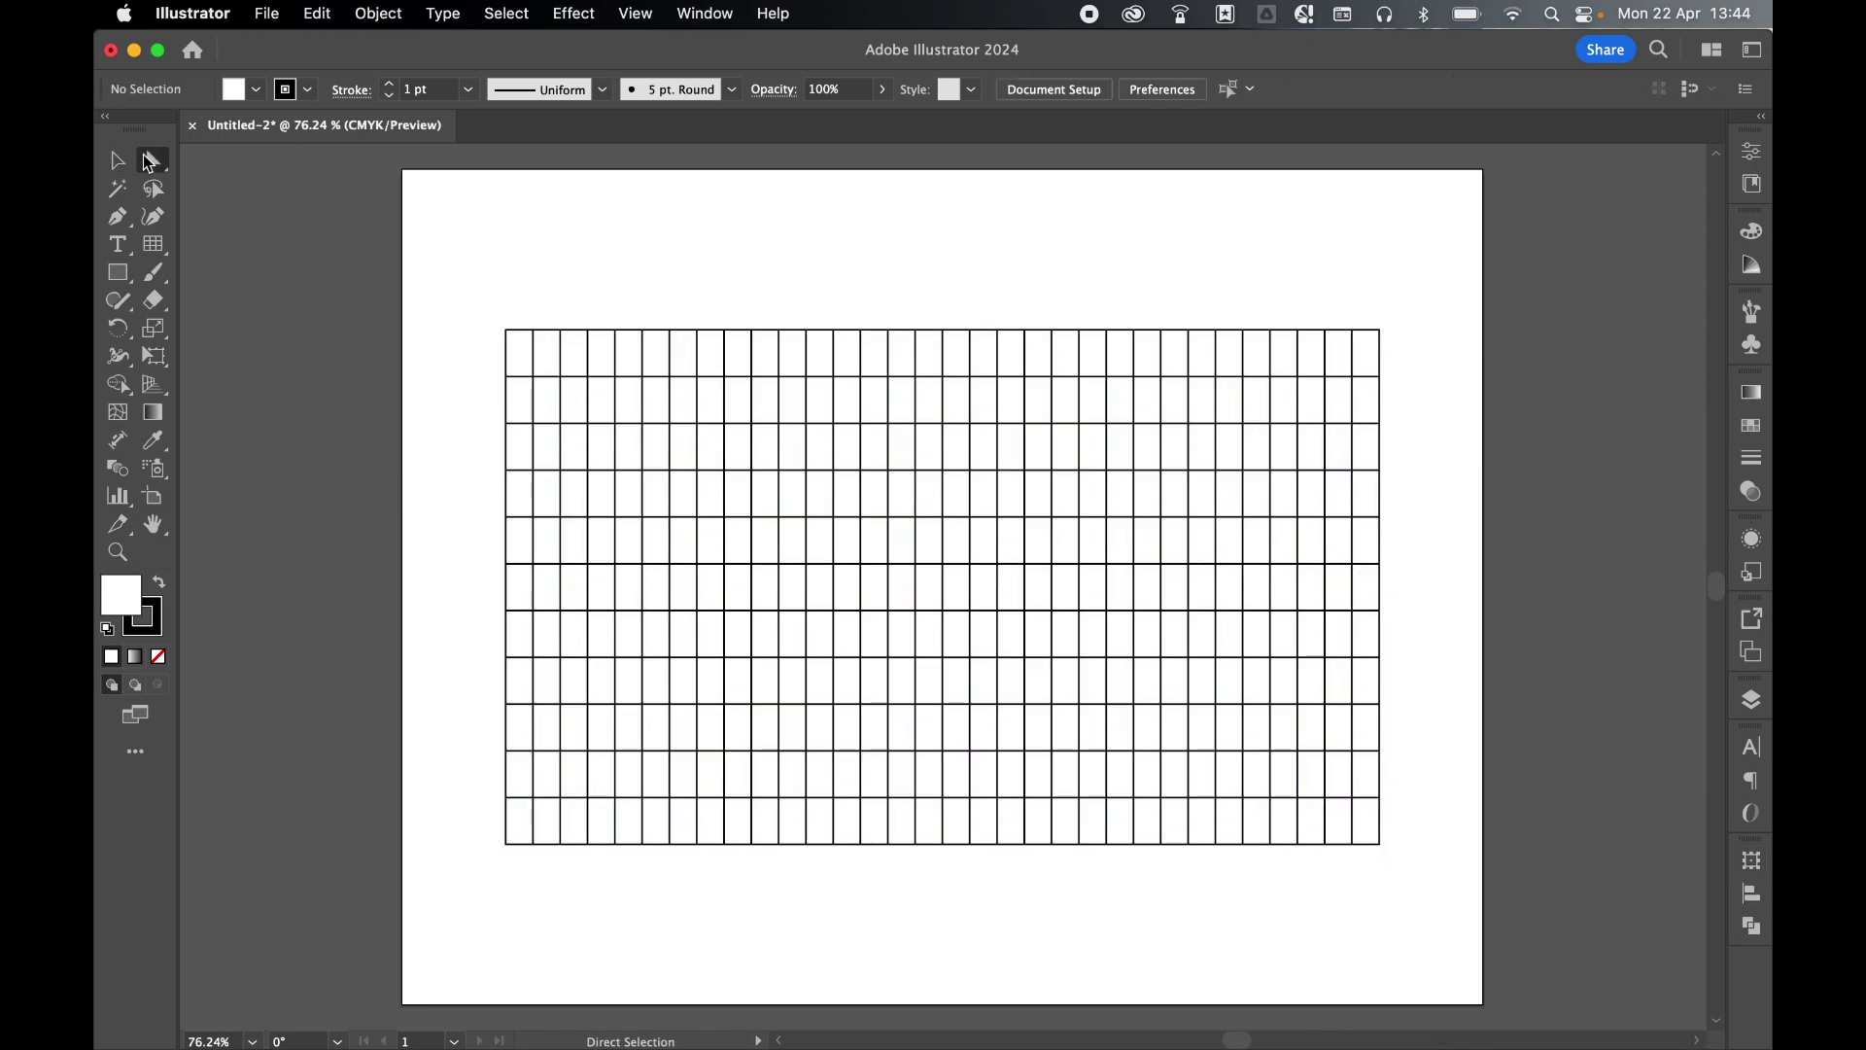
{"action": "left_click_drag", "start_coordinate": [487, 284], "coordinate": [324, 860]}
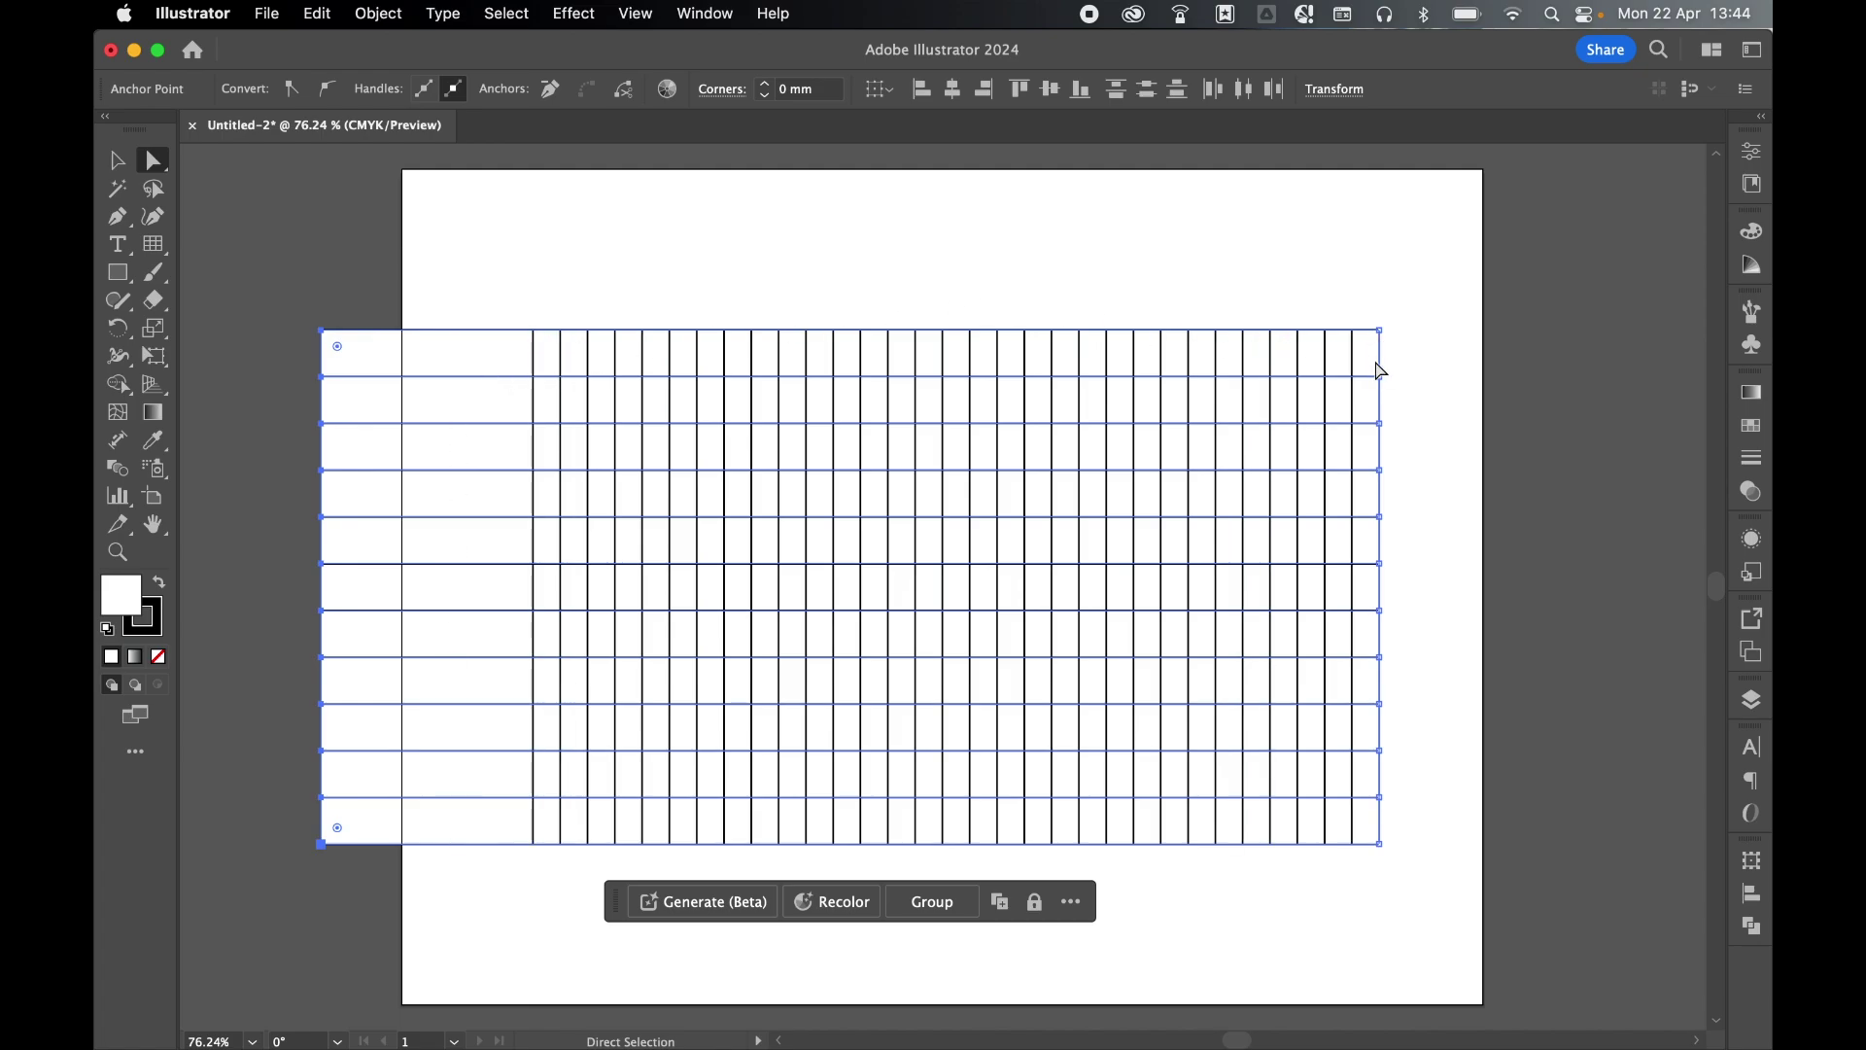
{"action": "left_click", "coordinate": [129, 170]}
Step: Centre the widened grid horizontally, divide it into cells with Pathfinder, and ungroup them
{"action": "left_click", "coordinate": [1753, 893]}
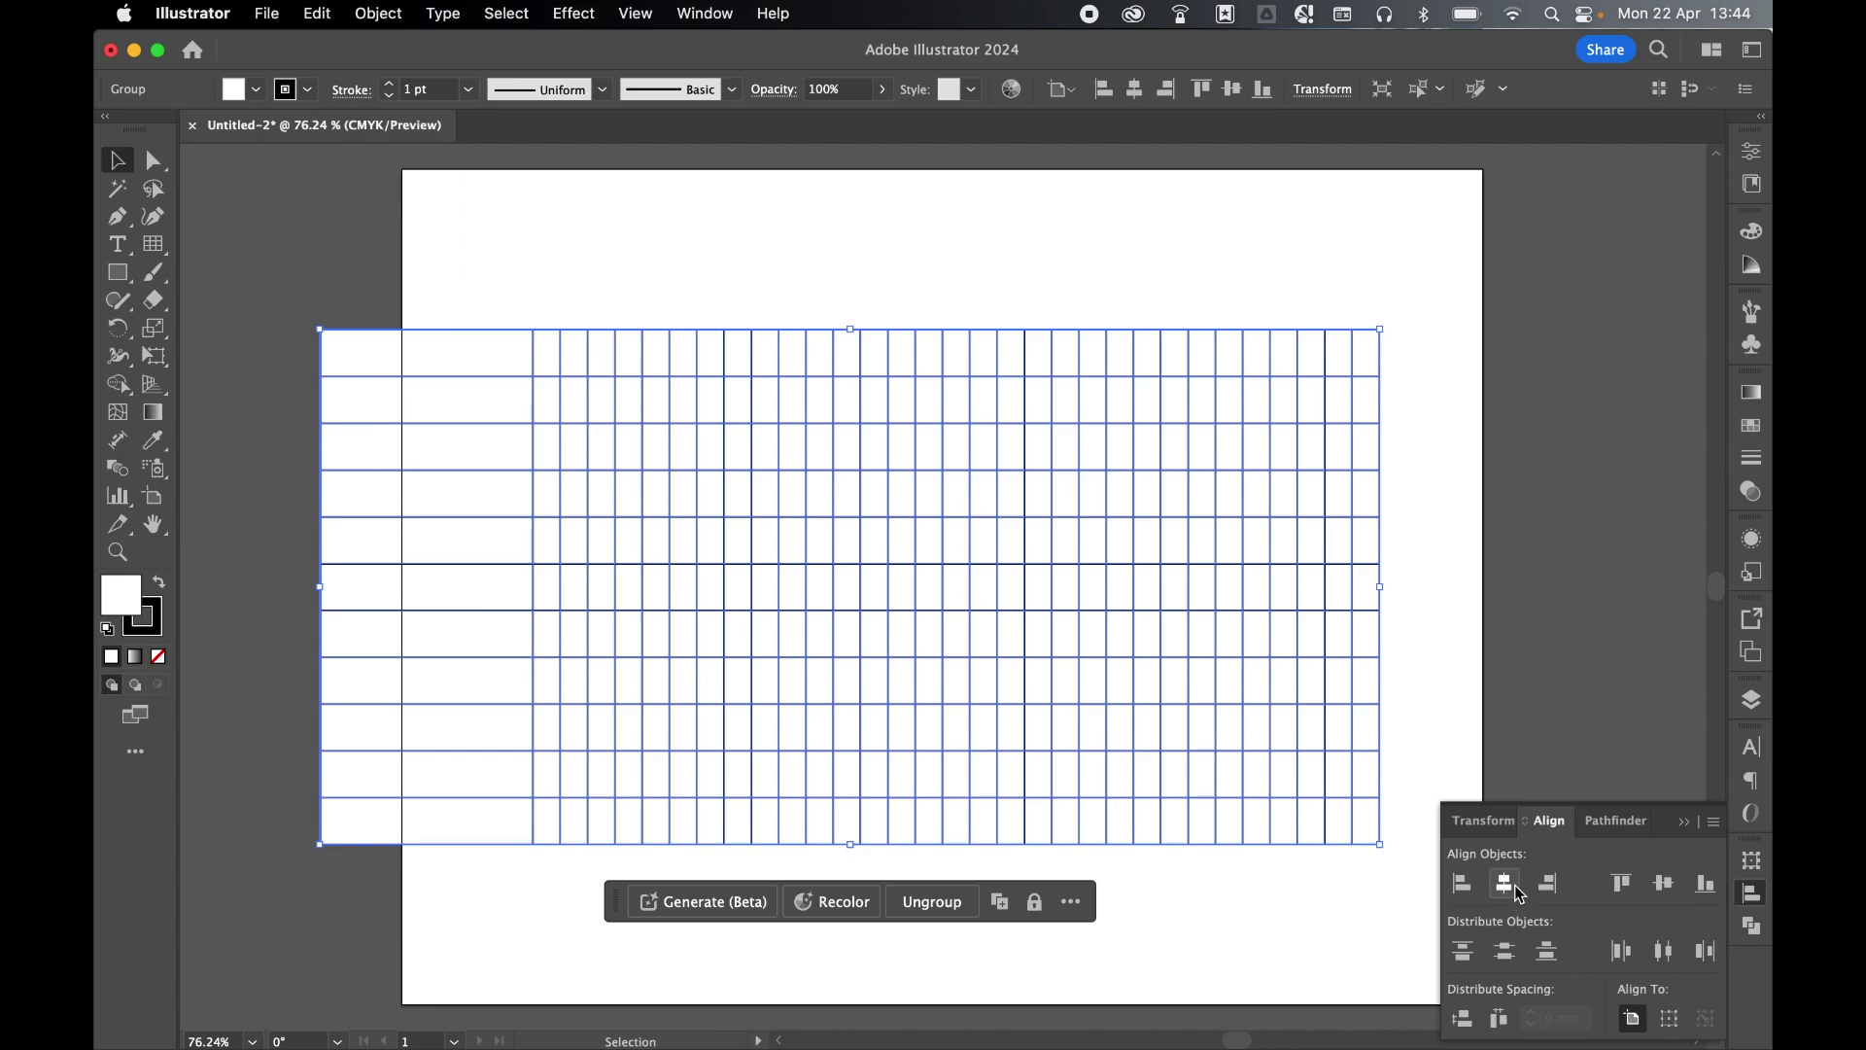
{"action": "left_click", "coordinate": [1512, 887]}
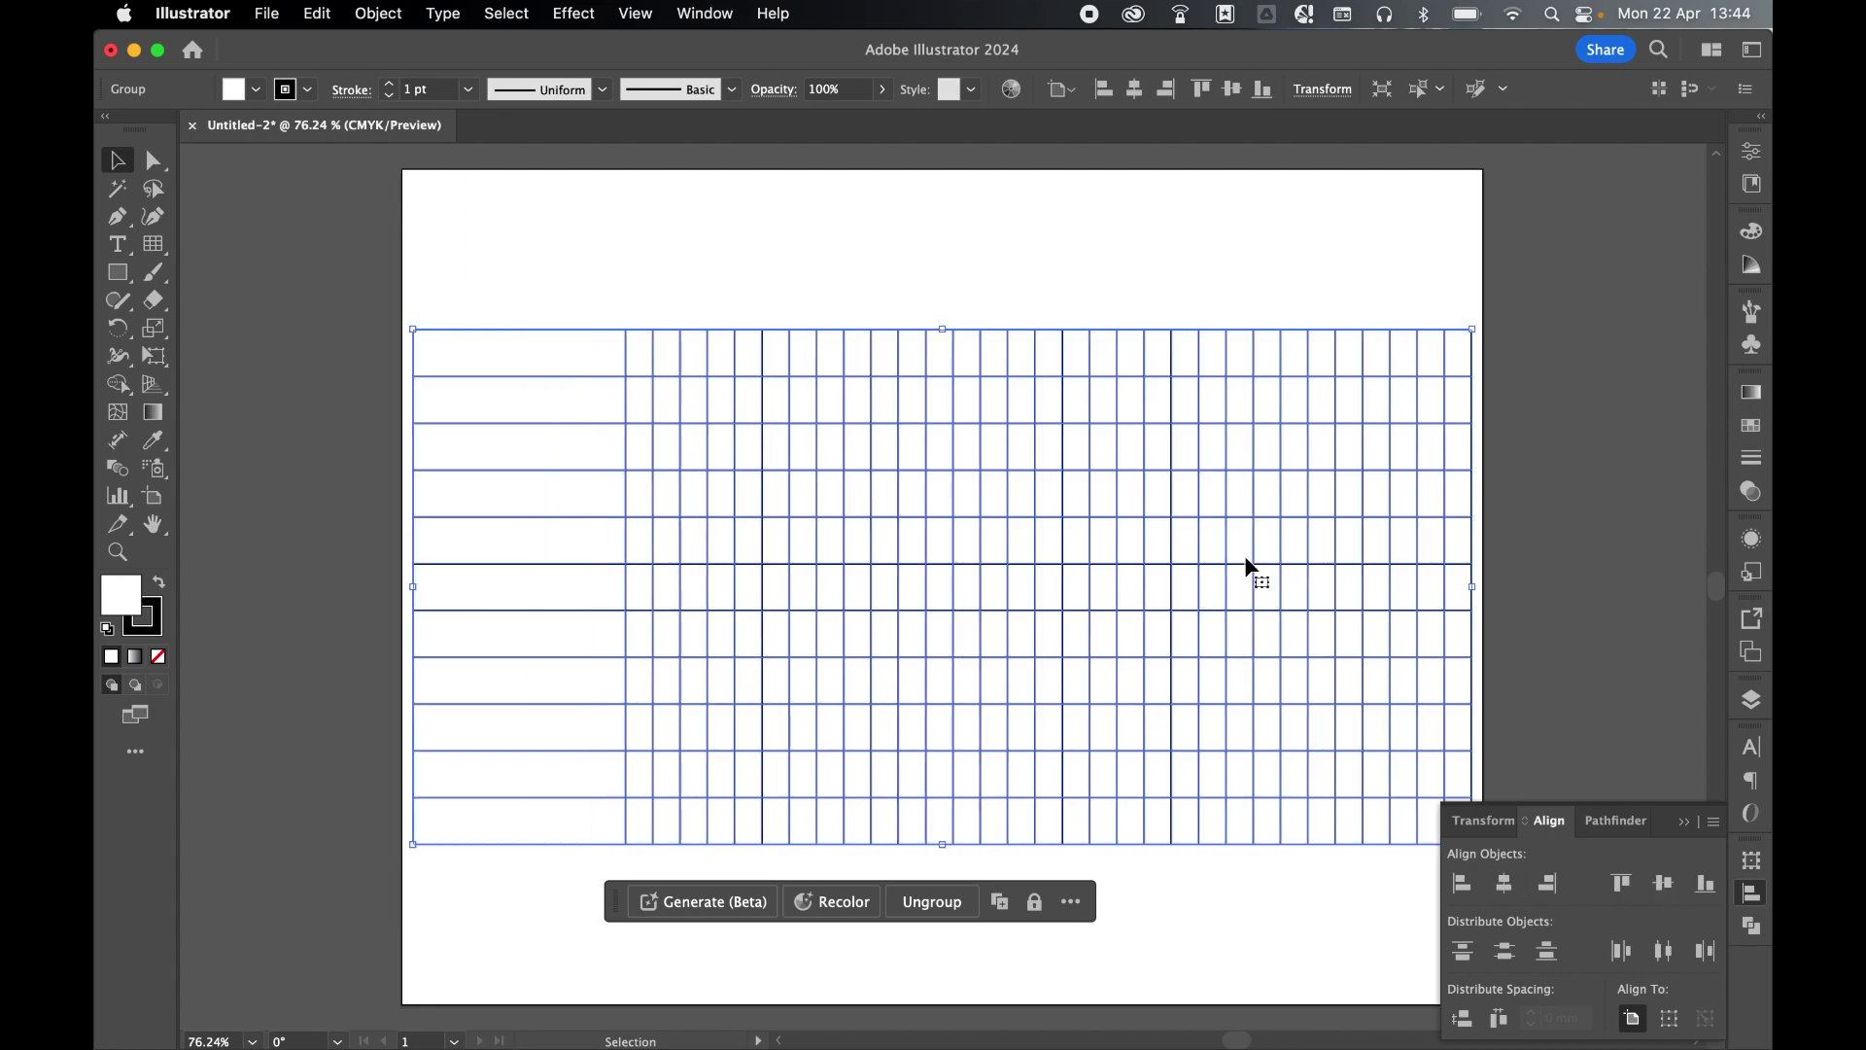
{"action": "left_click", "coordinate": [1753, 928]}
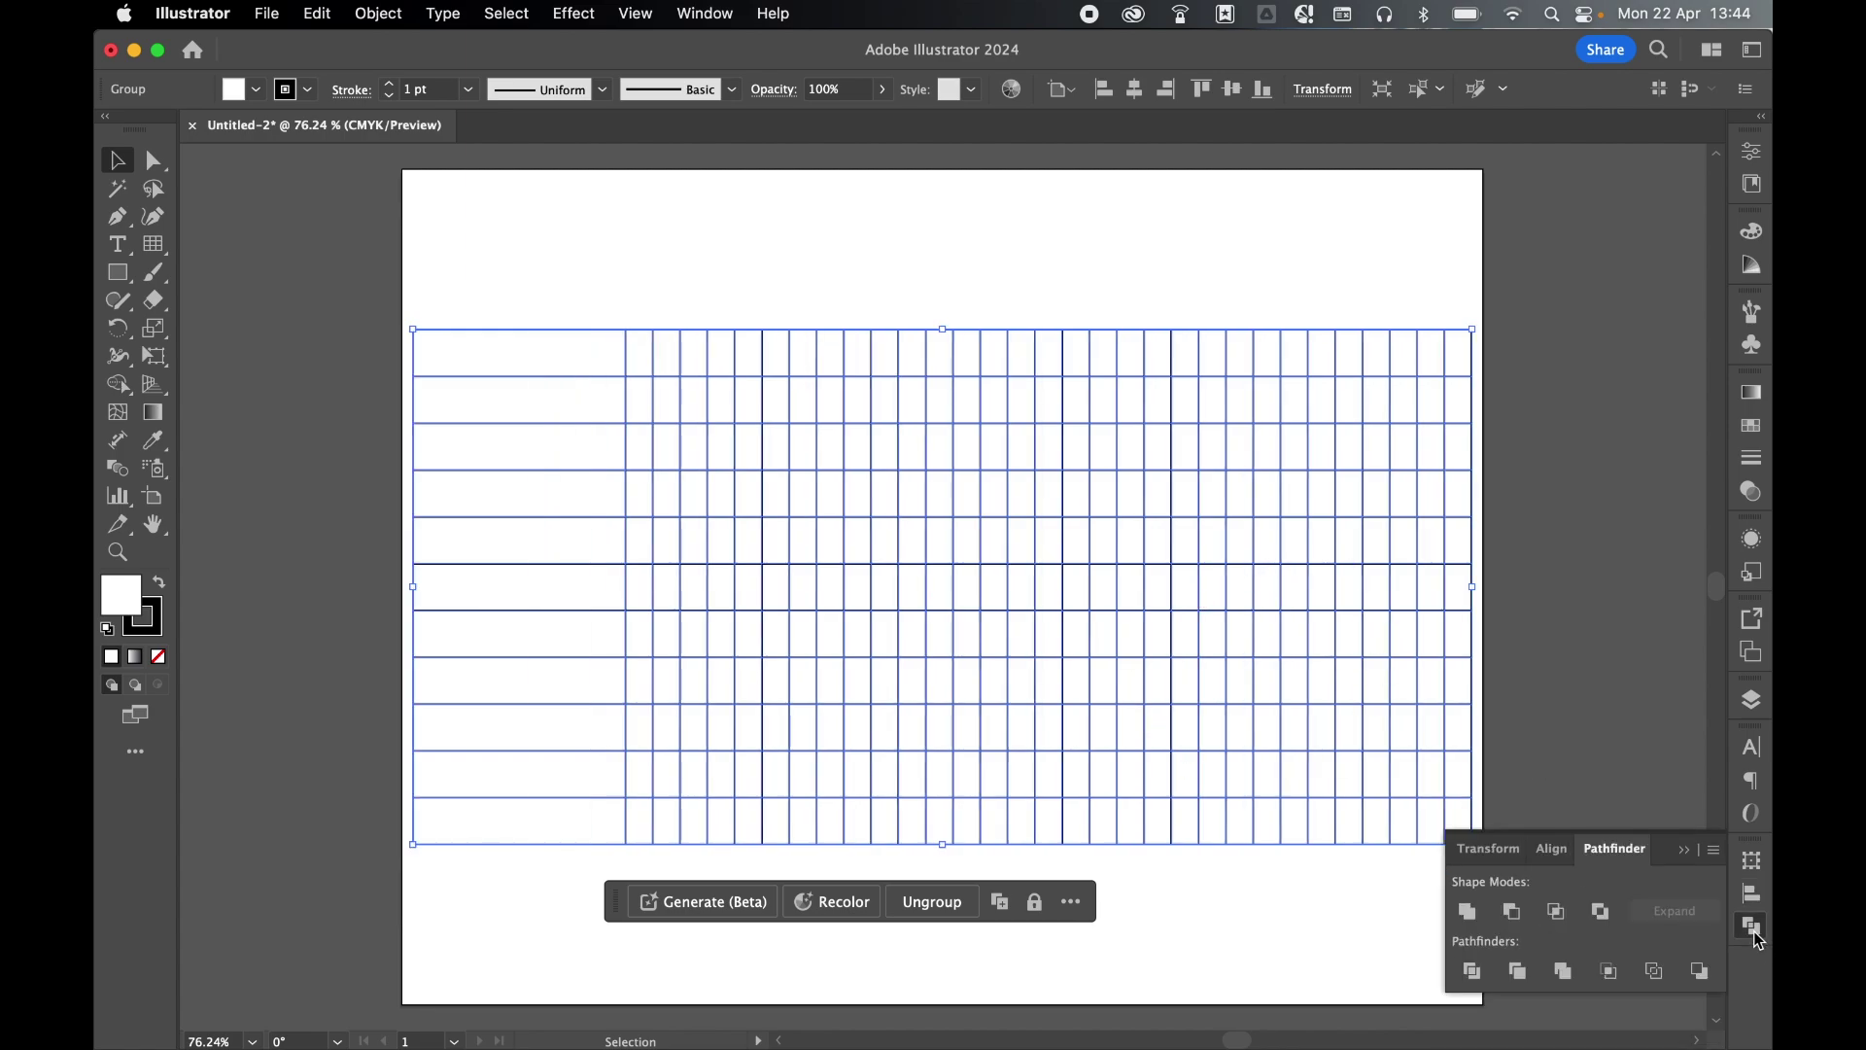
{"action": "left_click", "coordinate": [1473, 972]}
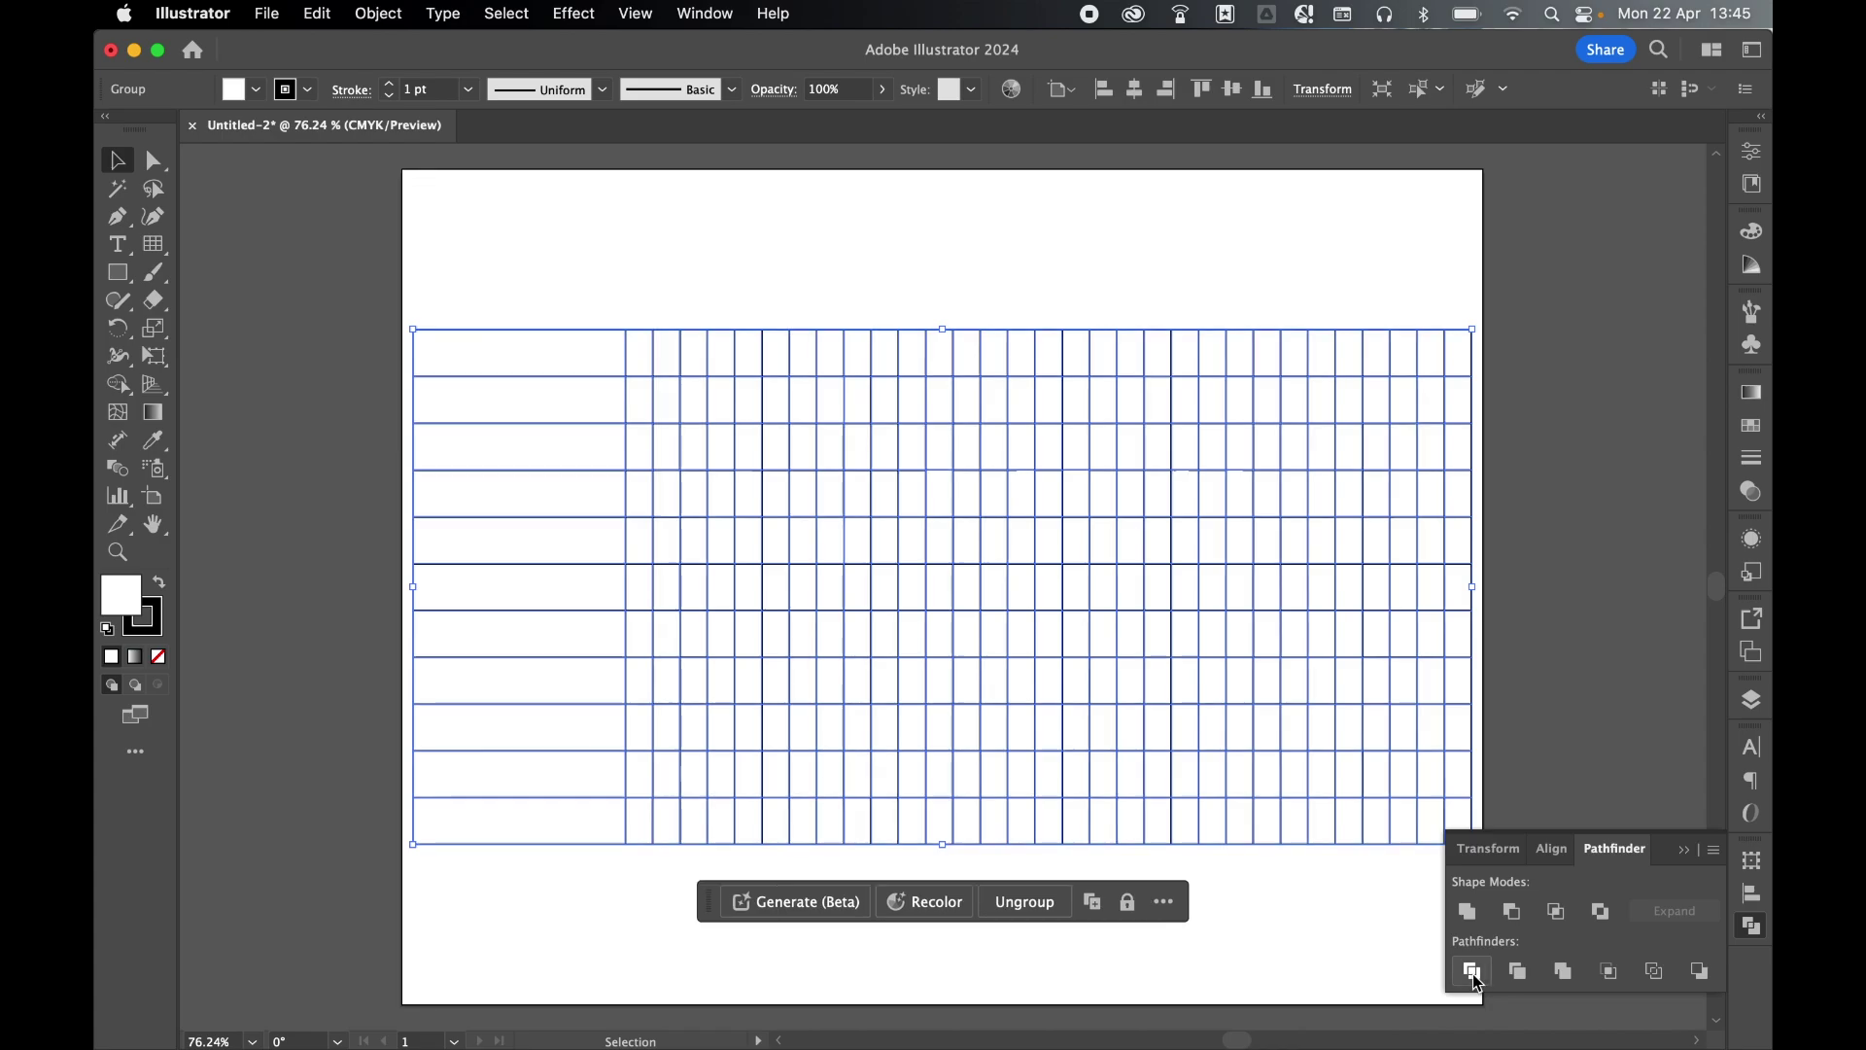
{"action": "right_click", "coordinate": [1120, 425]}
{"action": "left_click", "coordinate": [1191, 750]}
Step: Confirm the cells are separate shapes, then group all cells back together
{"action": "left_click", "coordinate": [1616, 367]}
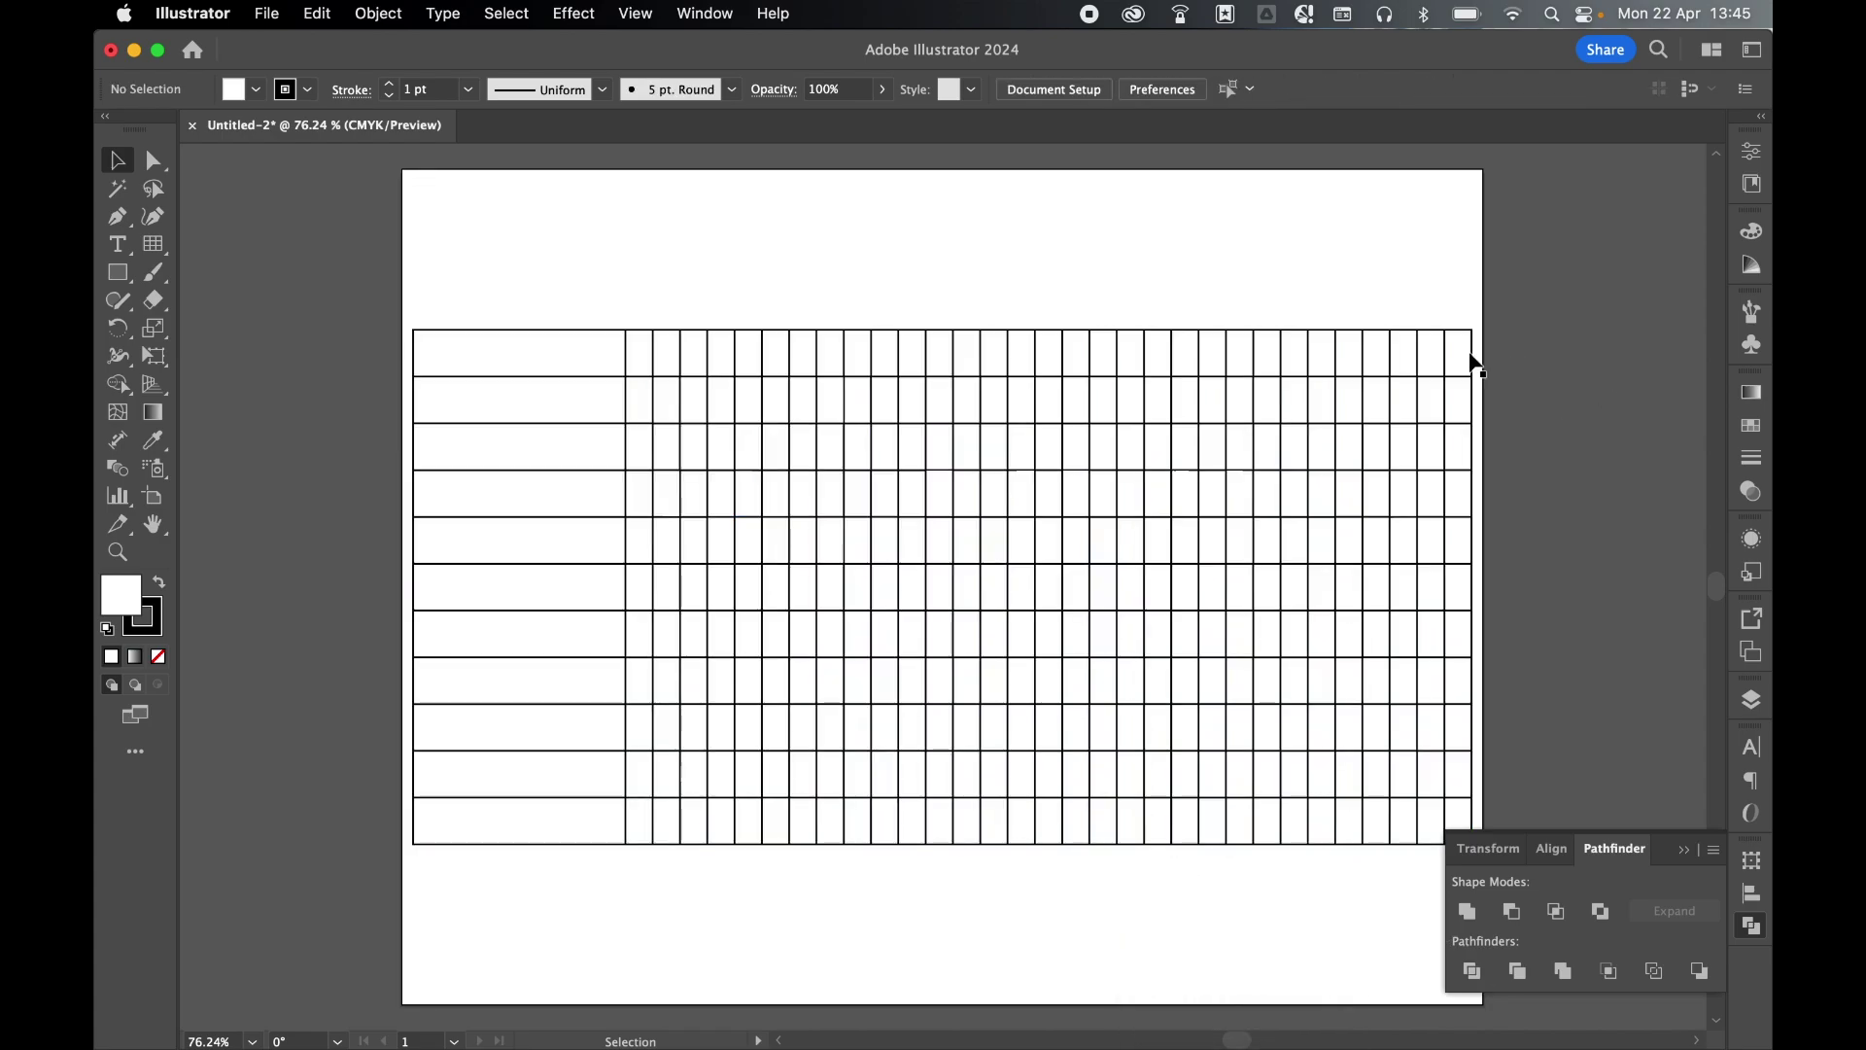
{"action": "left_click_drag", "start_coordinate": [1476, 367], "coordinate": [1399, 309]}
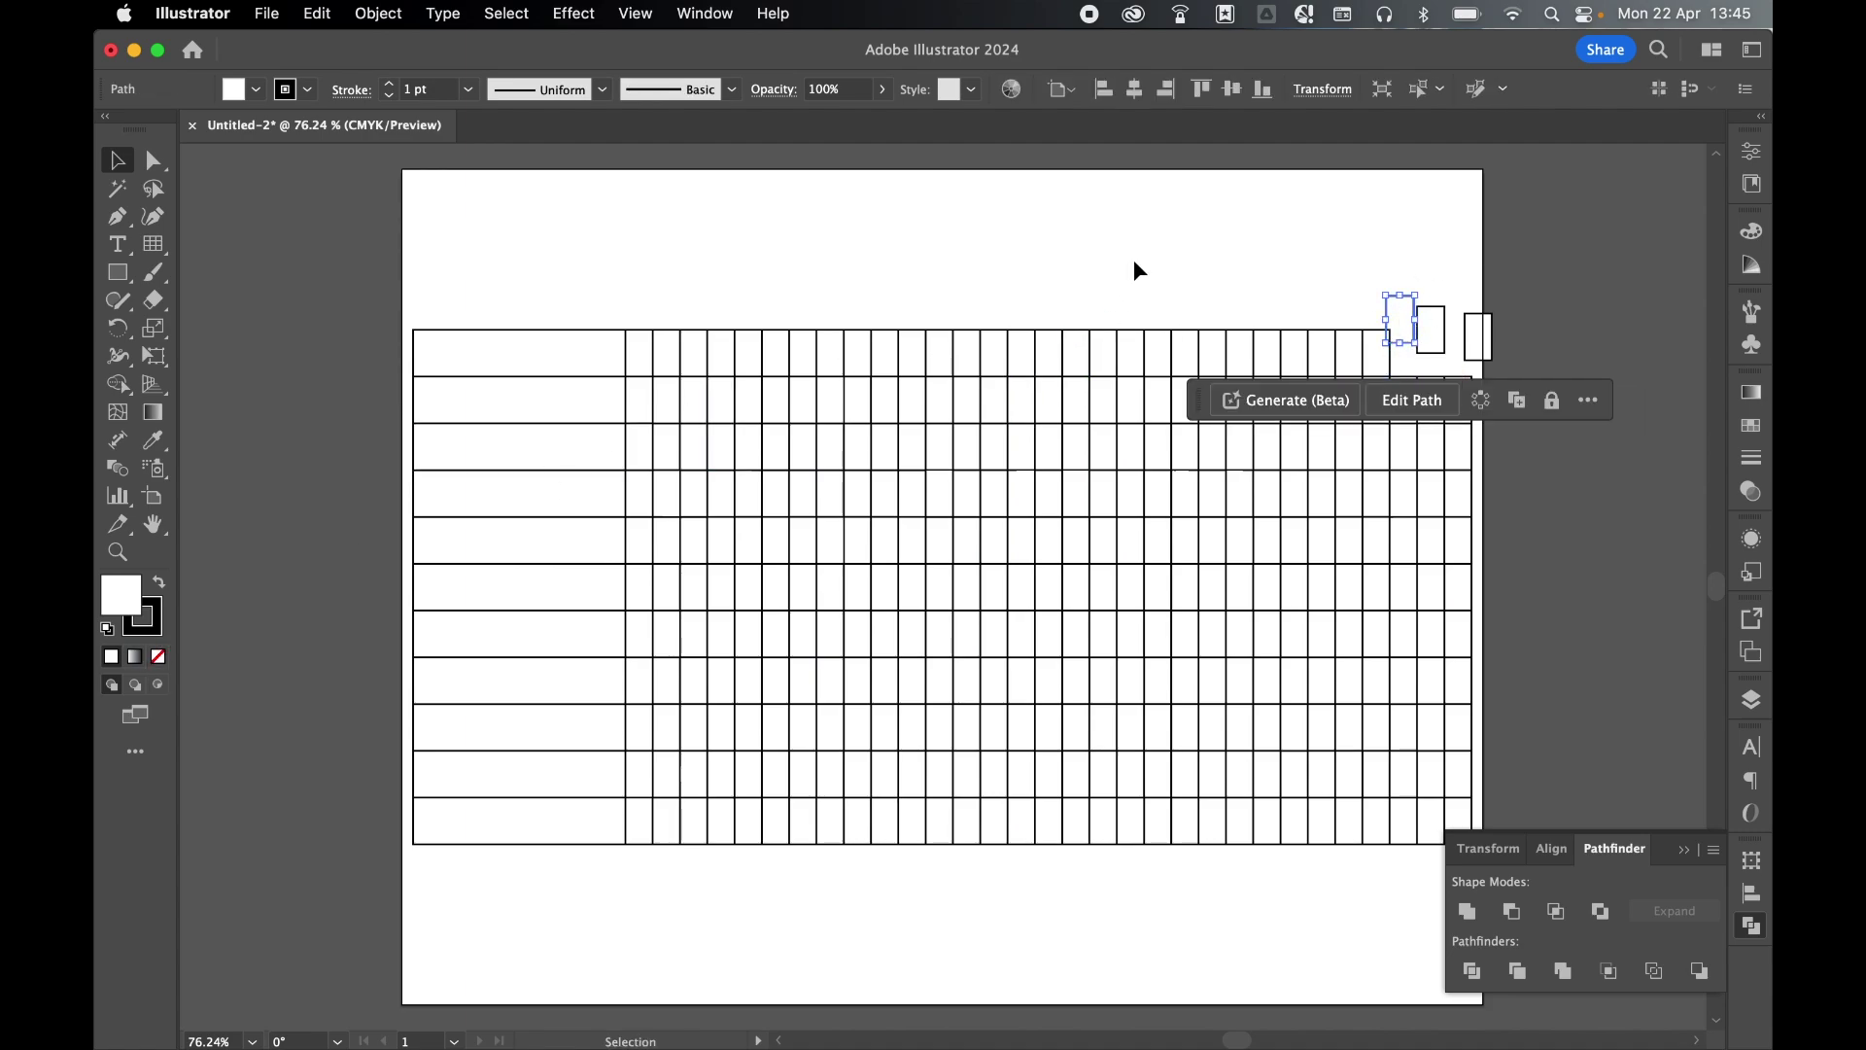
{"action": "key", "text": "super+z"}
{"action": "key", "text": "super+z"}
{"action": "key", "text": "super+z"}
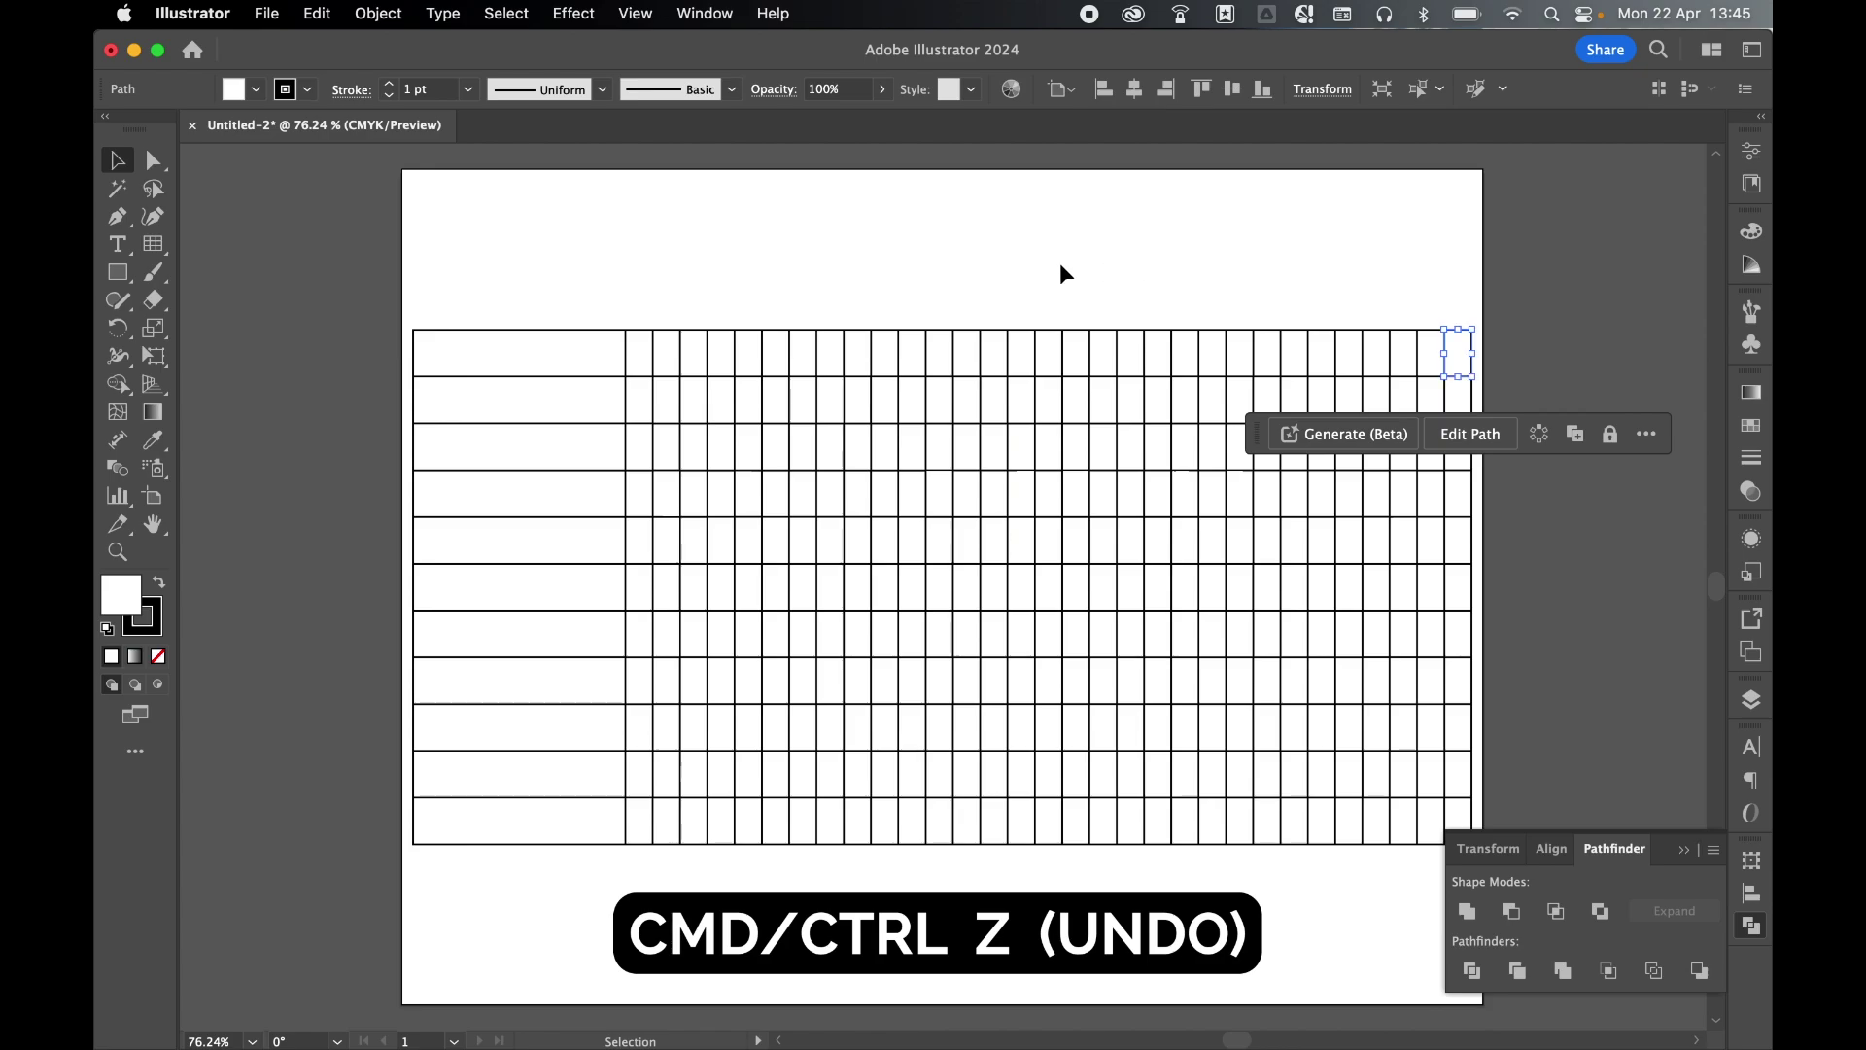
{"action": "left_click_drag", "start_coordinate": [462, 271], "coordinate": [1474, 940]}
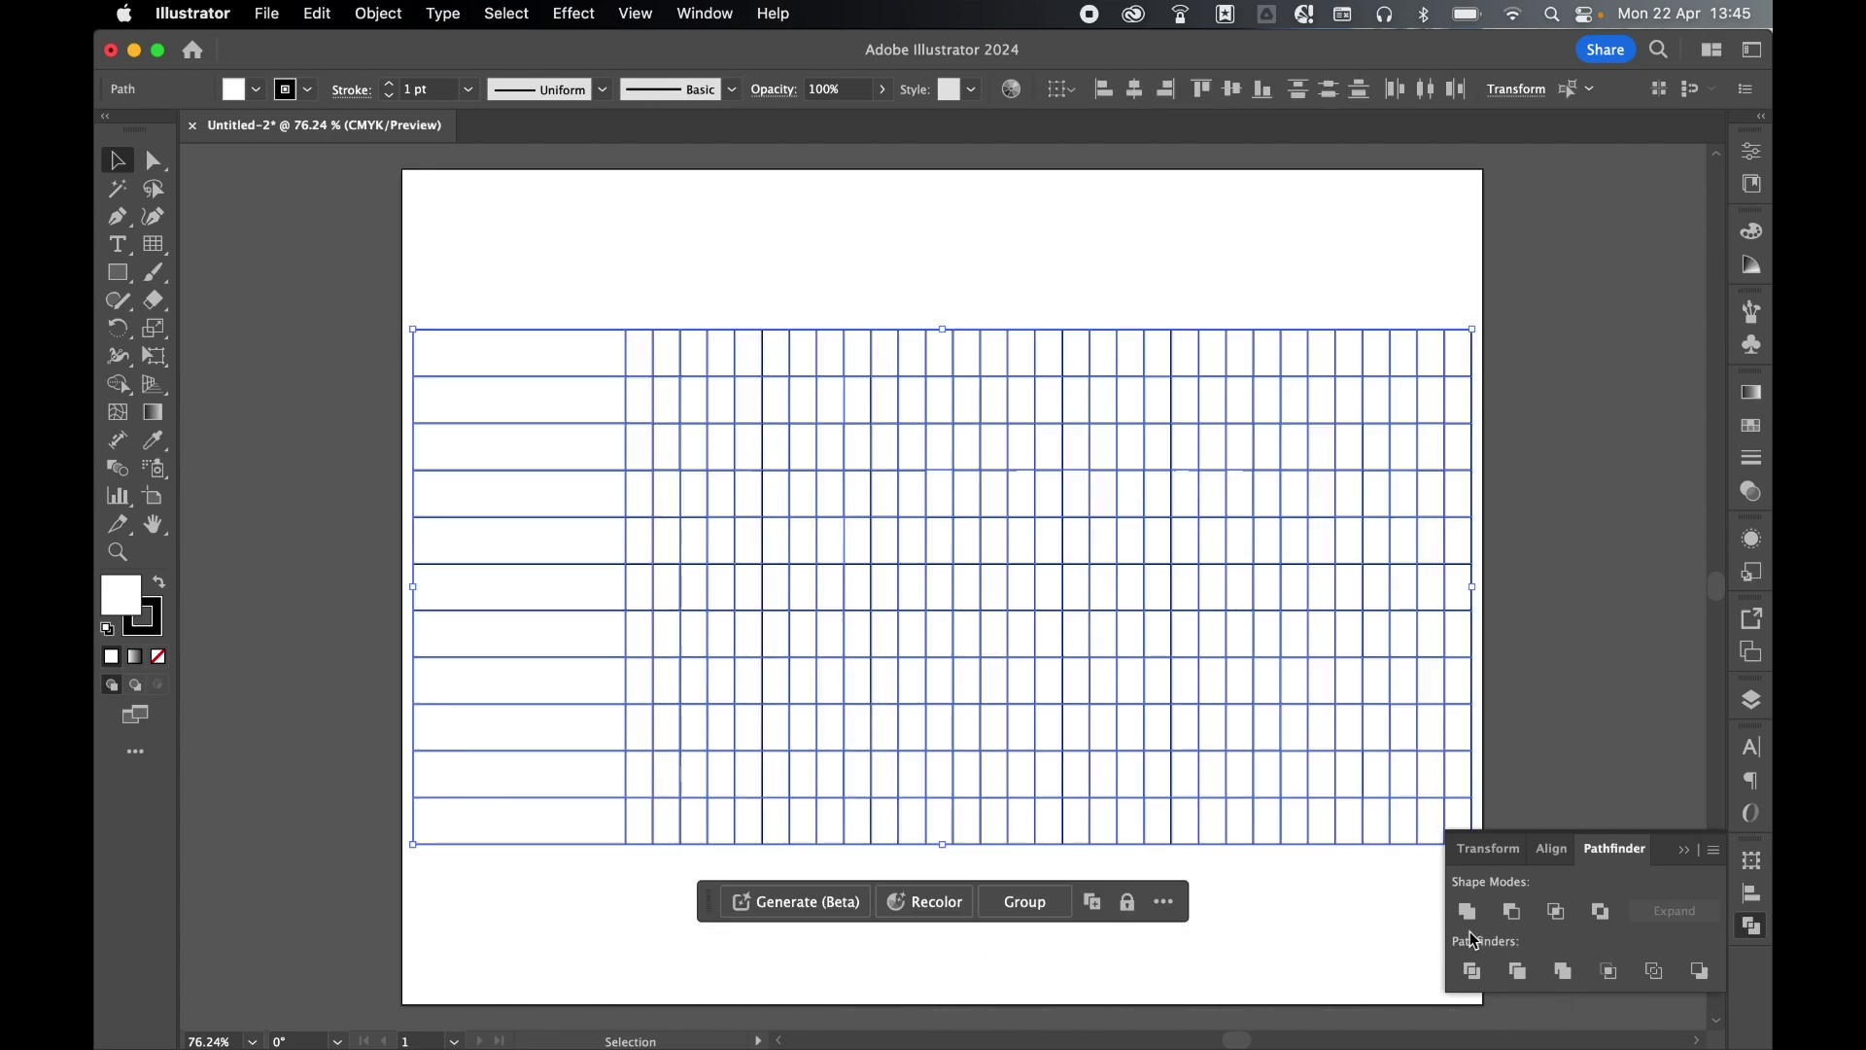
{"action": "right_click", "coordinate": [789, 444]}
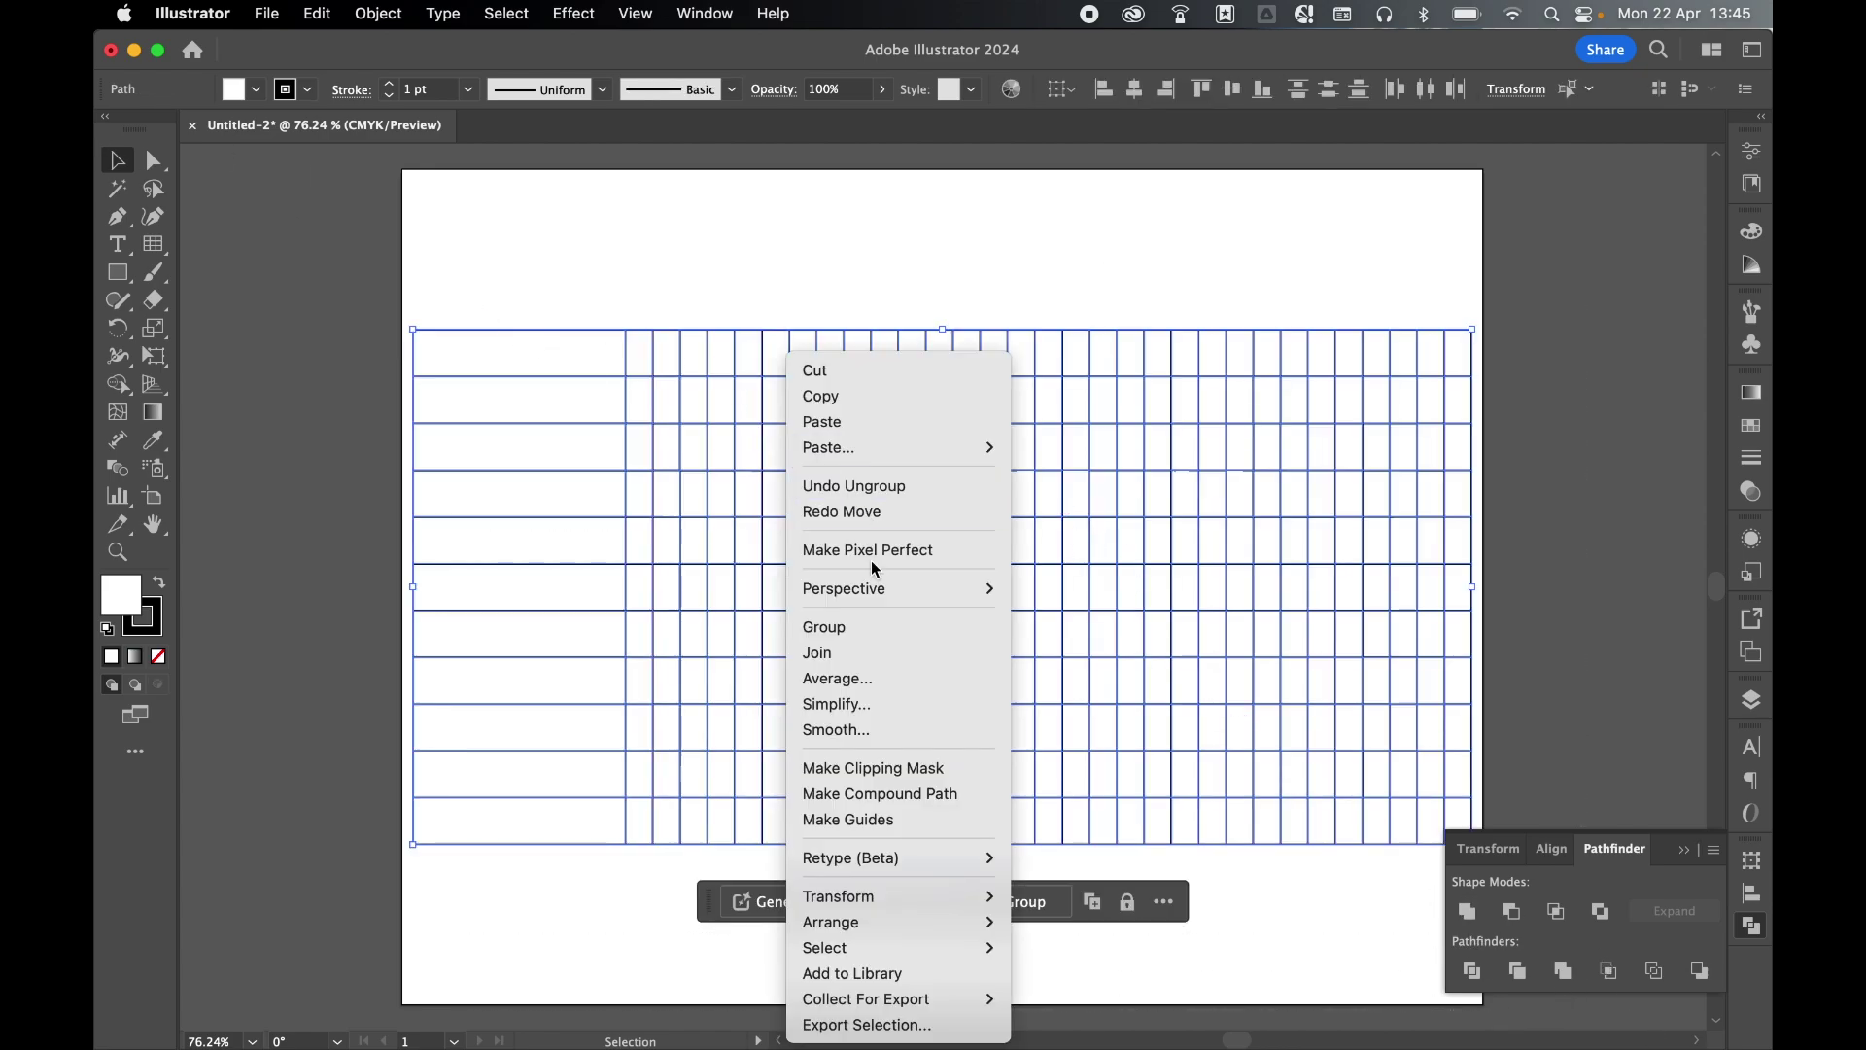
{"action": "left_click", "coordinate": [855, 621]}
{"action": "left_click", "coordinate": [1366, 679]}
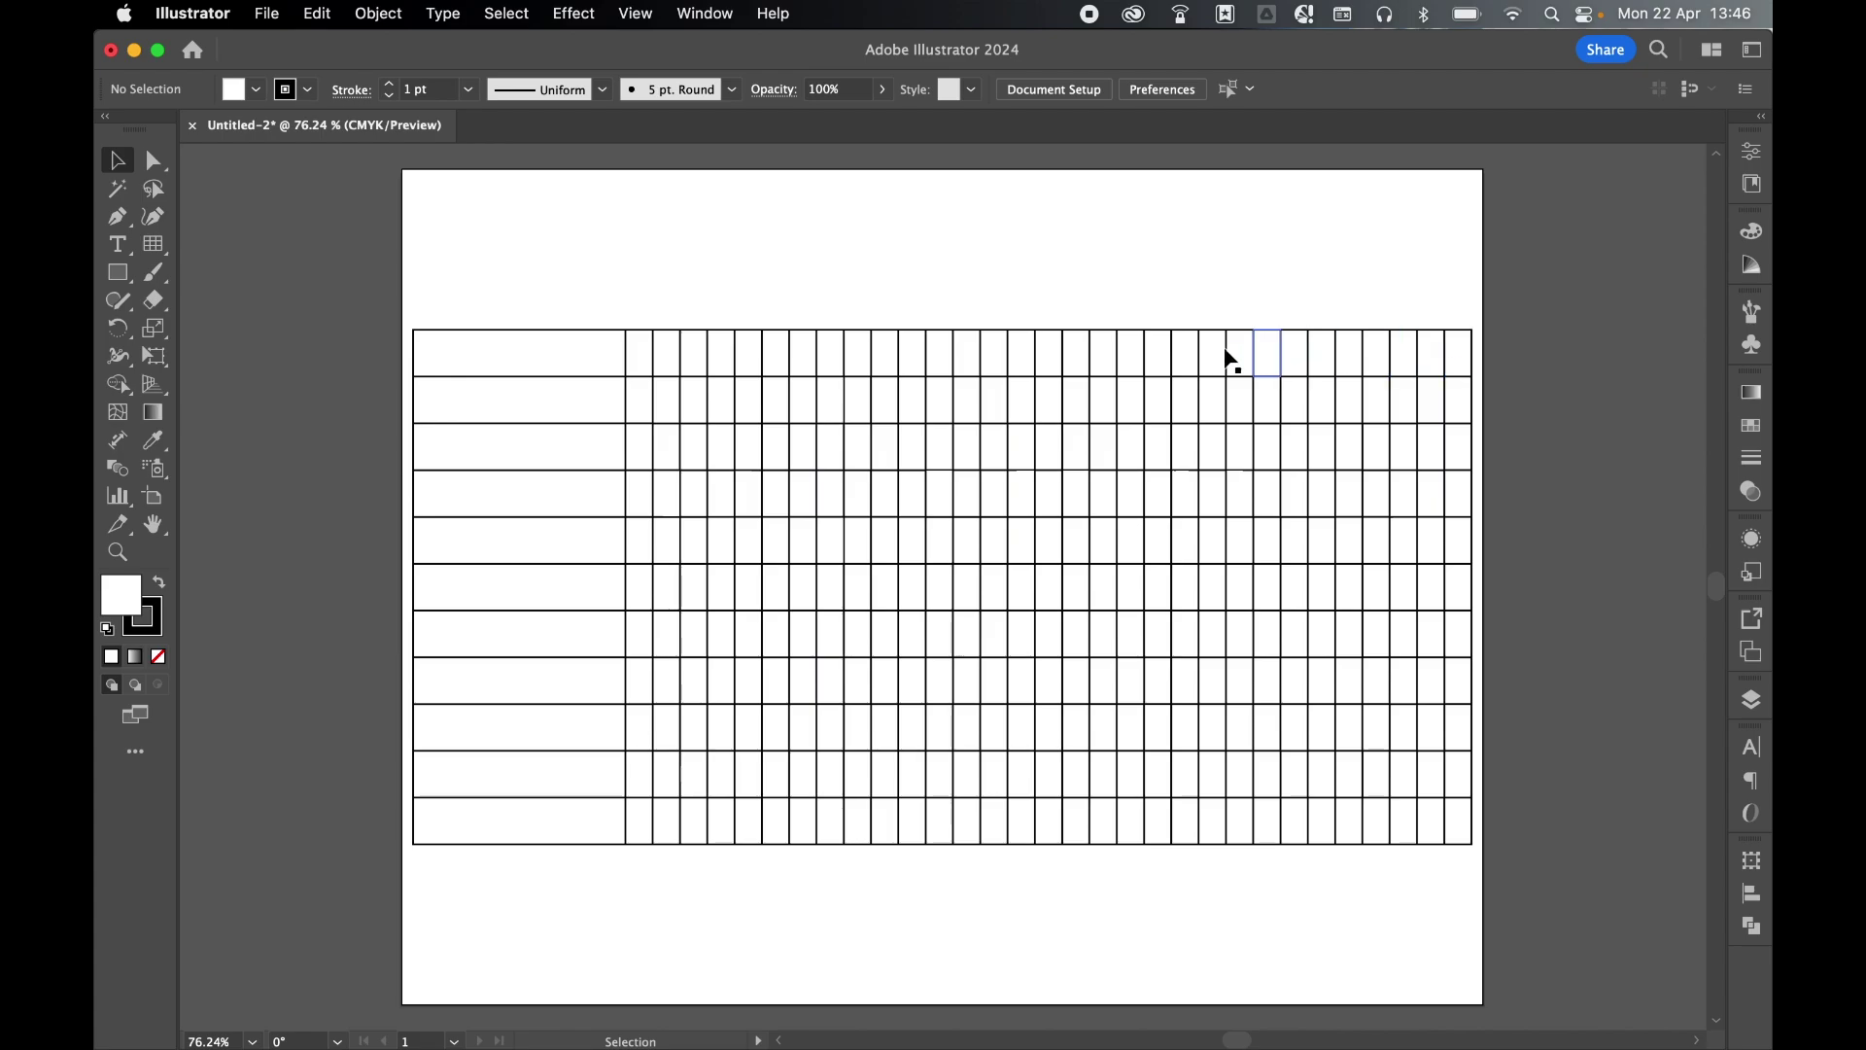
{"action": "key", "text": "super+equal"}
{"action": "key", "text": "super+equal"}
{"action": "key", "text": "super+equal"}
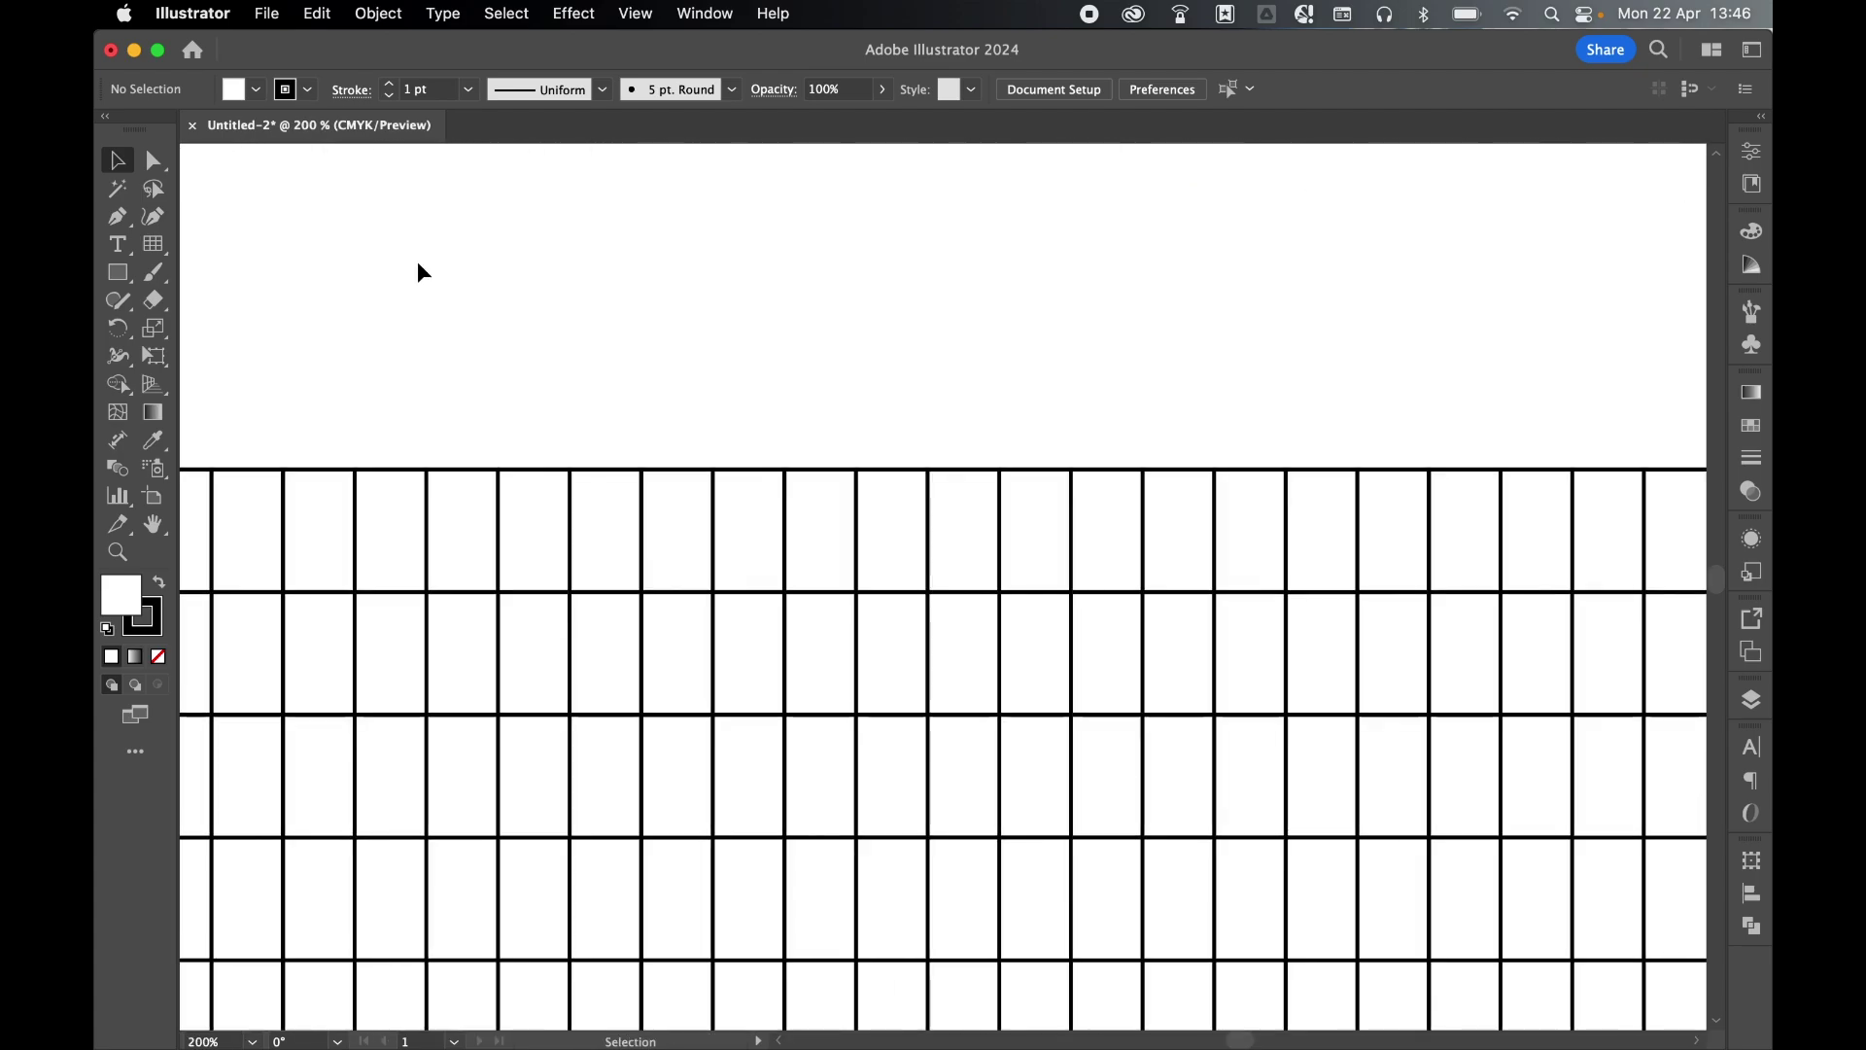
Step: Give one top-row cell a 3 pt stroke aligned to the inside
{"action": "left_click", "coordinate": [152, 159]}
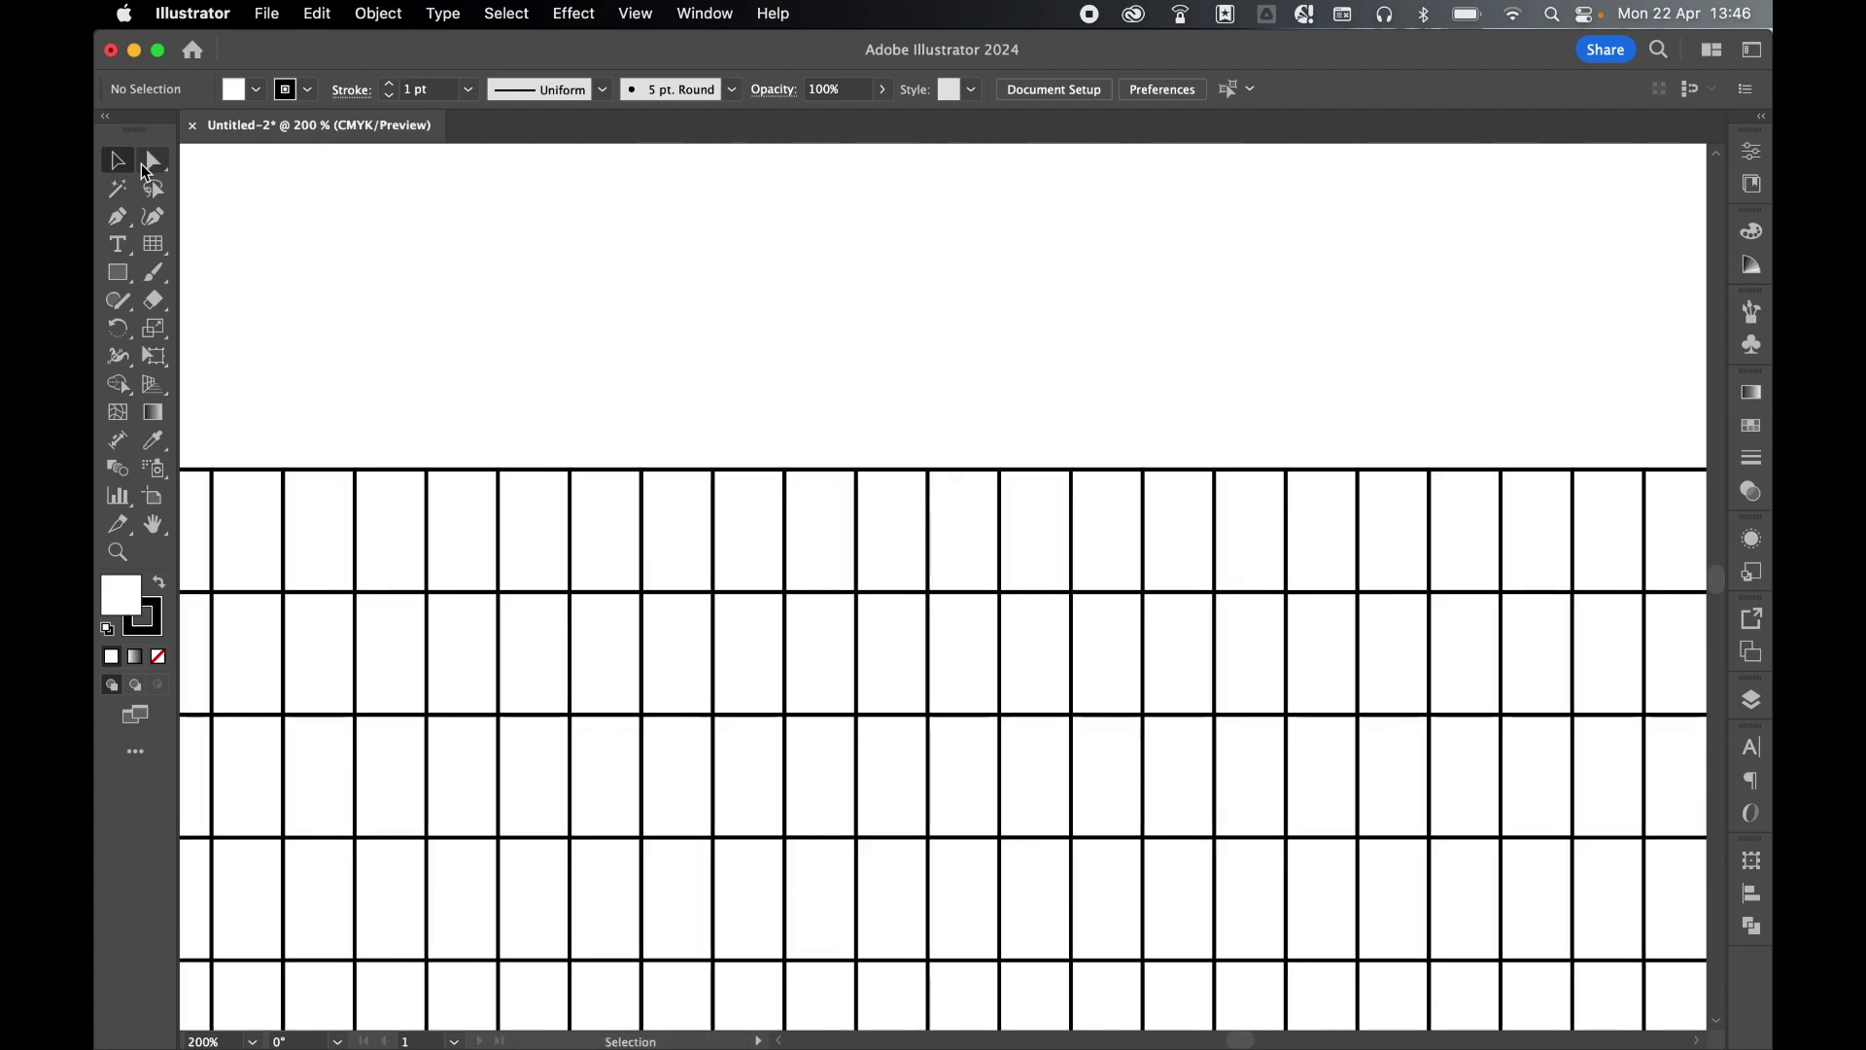
{"action": "left_click", "coordinate": [903, 544]}
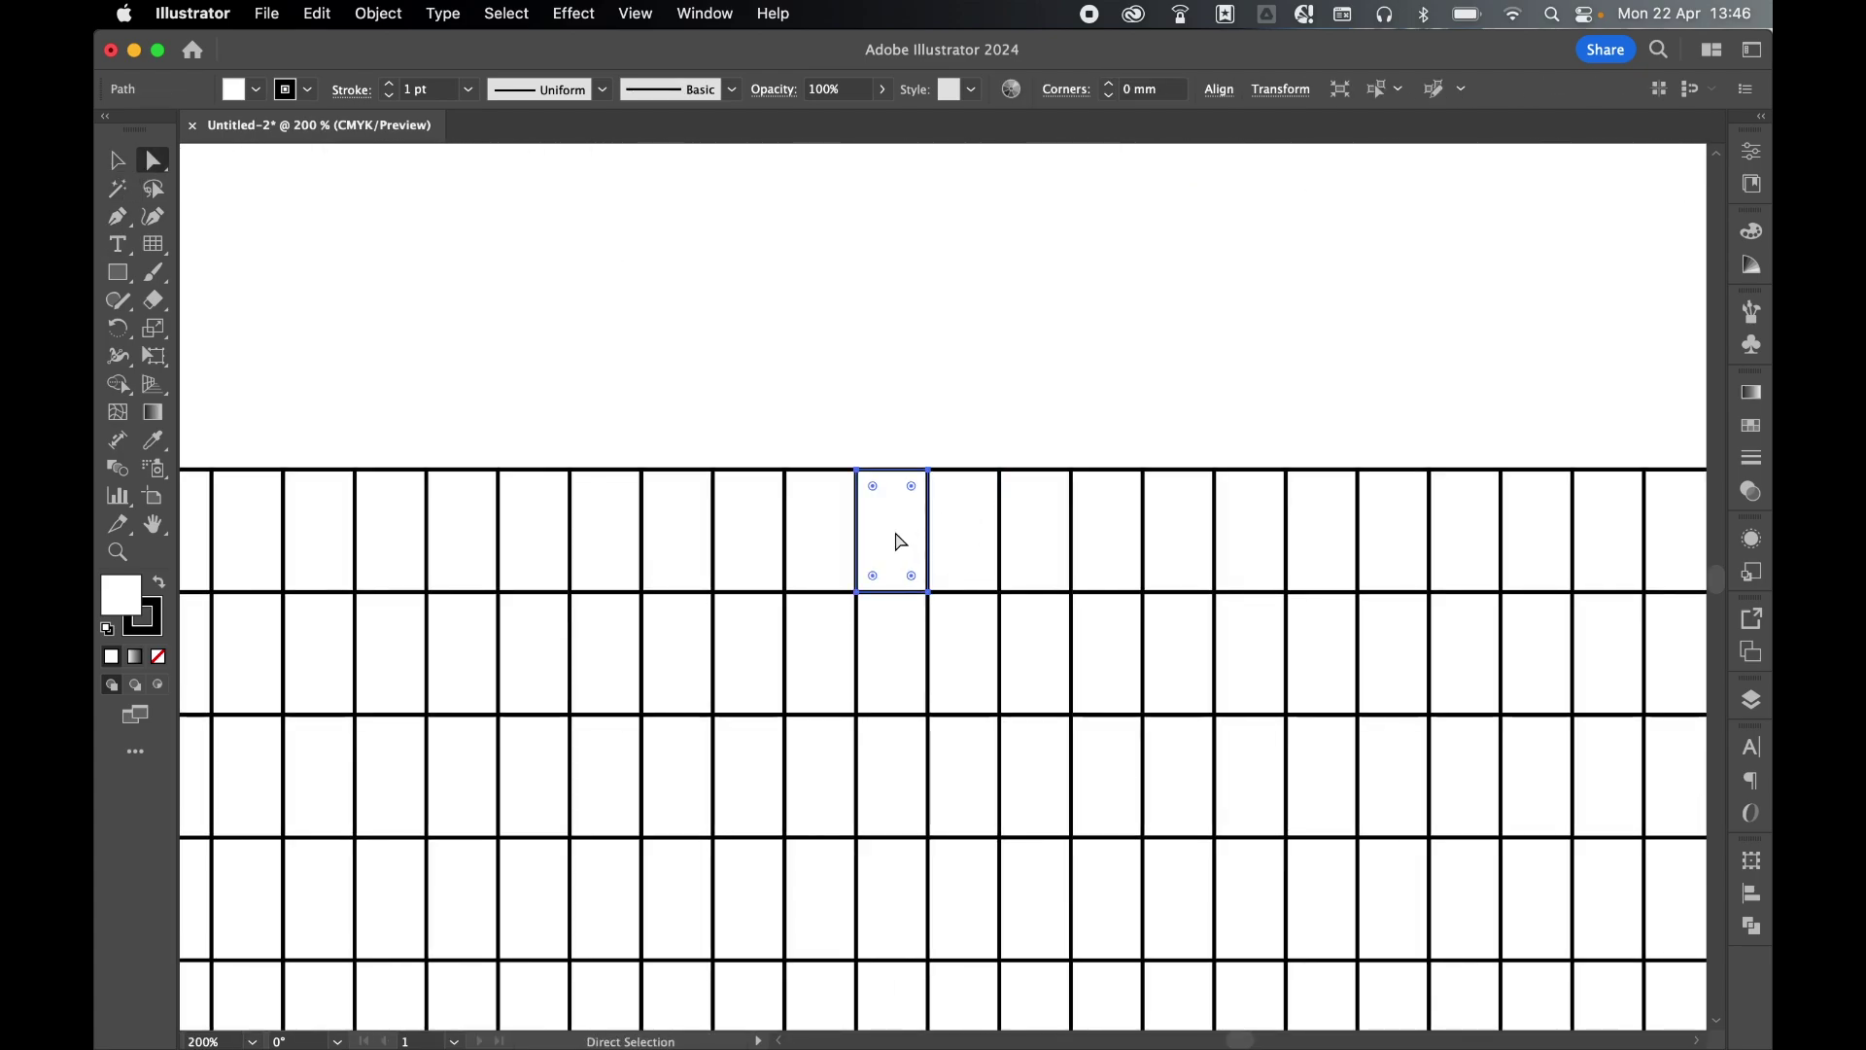
{"action": "left_click", "coordinate": [1753, 461]}
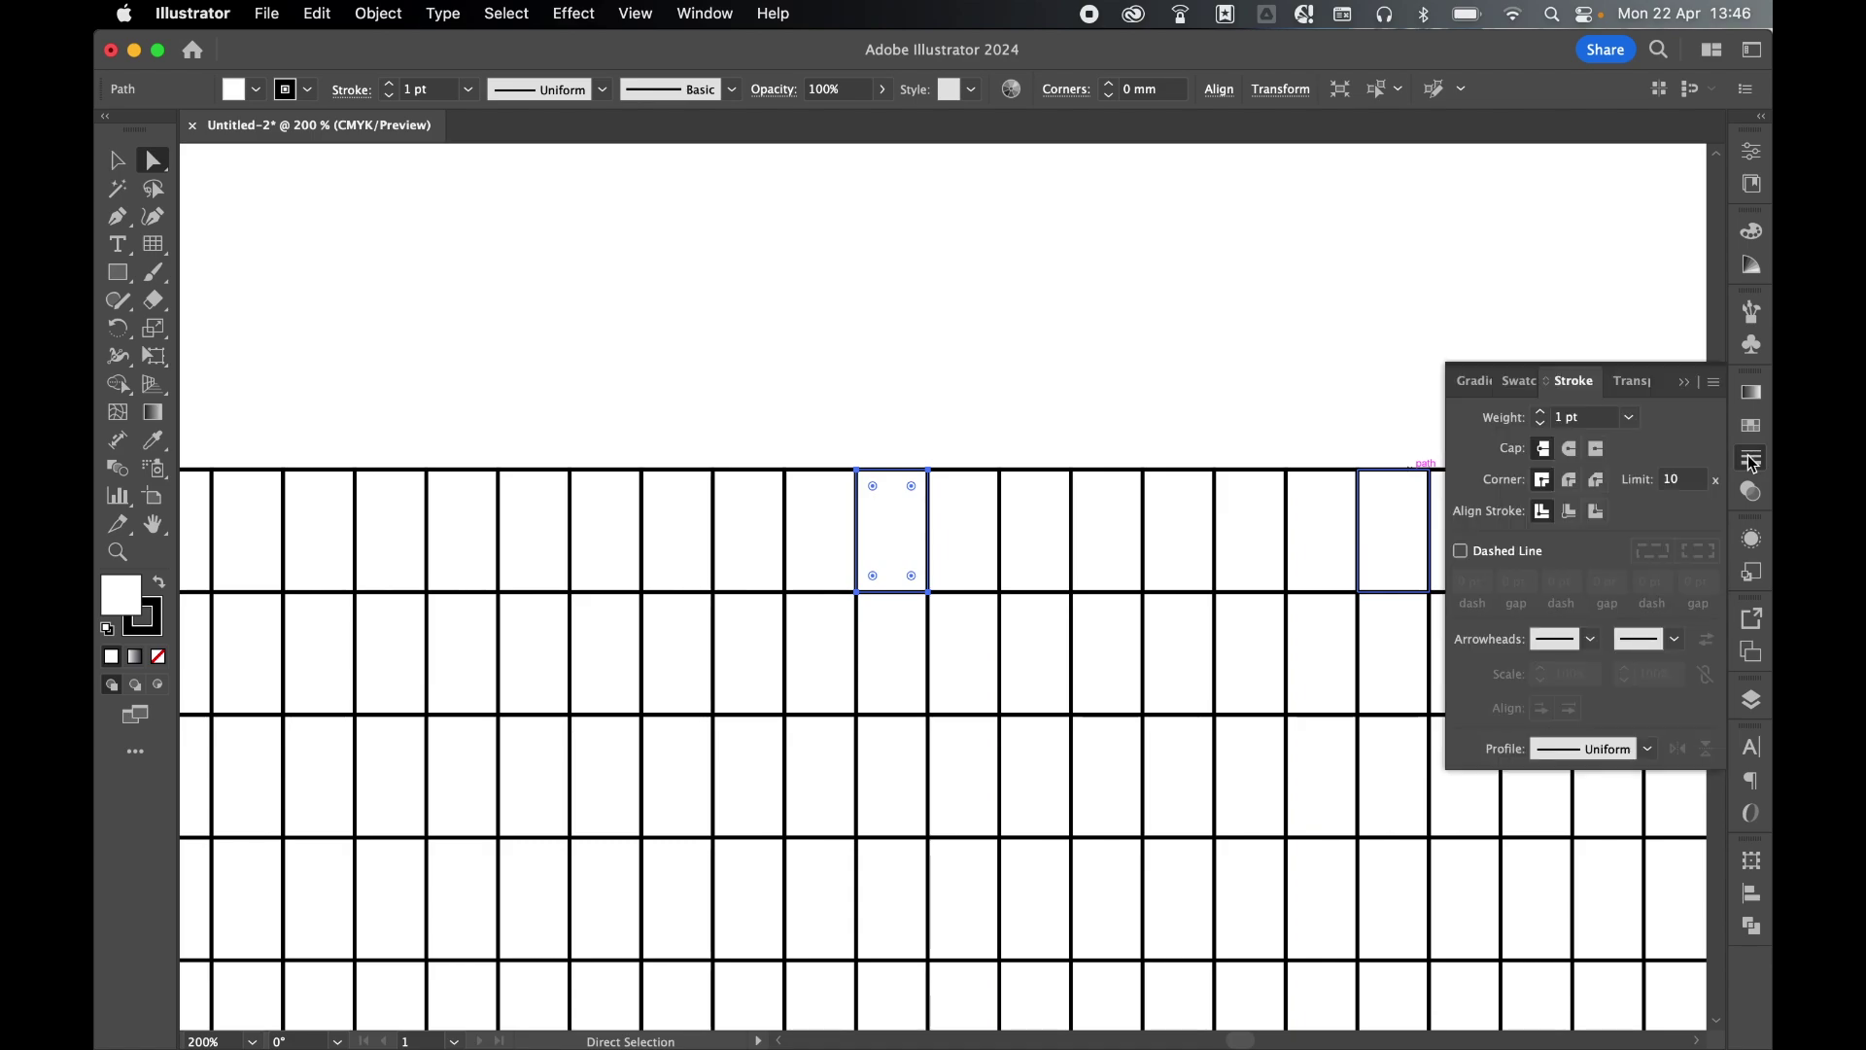
{"action": "left_click", "coordinate": [1568, 514]}
{"action": "left_click", "coordinate": [1540, 412]}
{"action": "left_click", "coordinate": [1540, 411]}
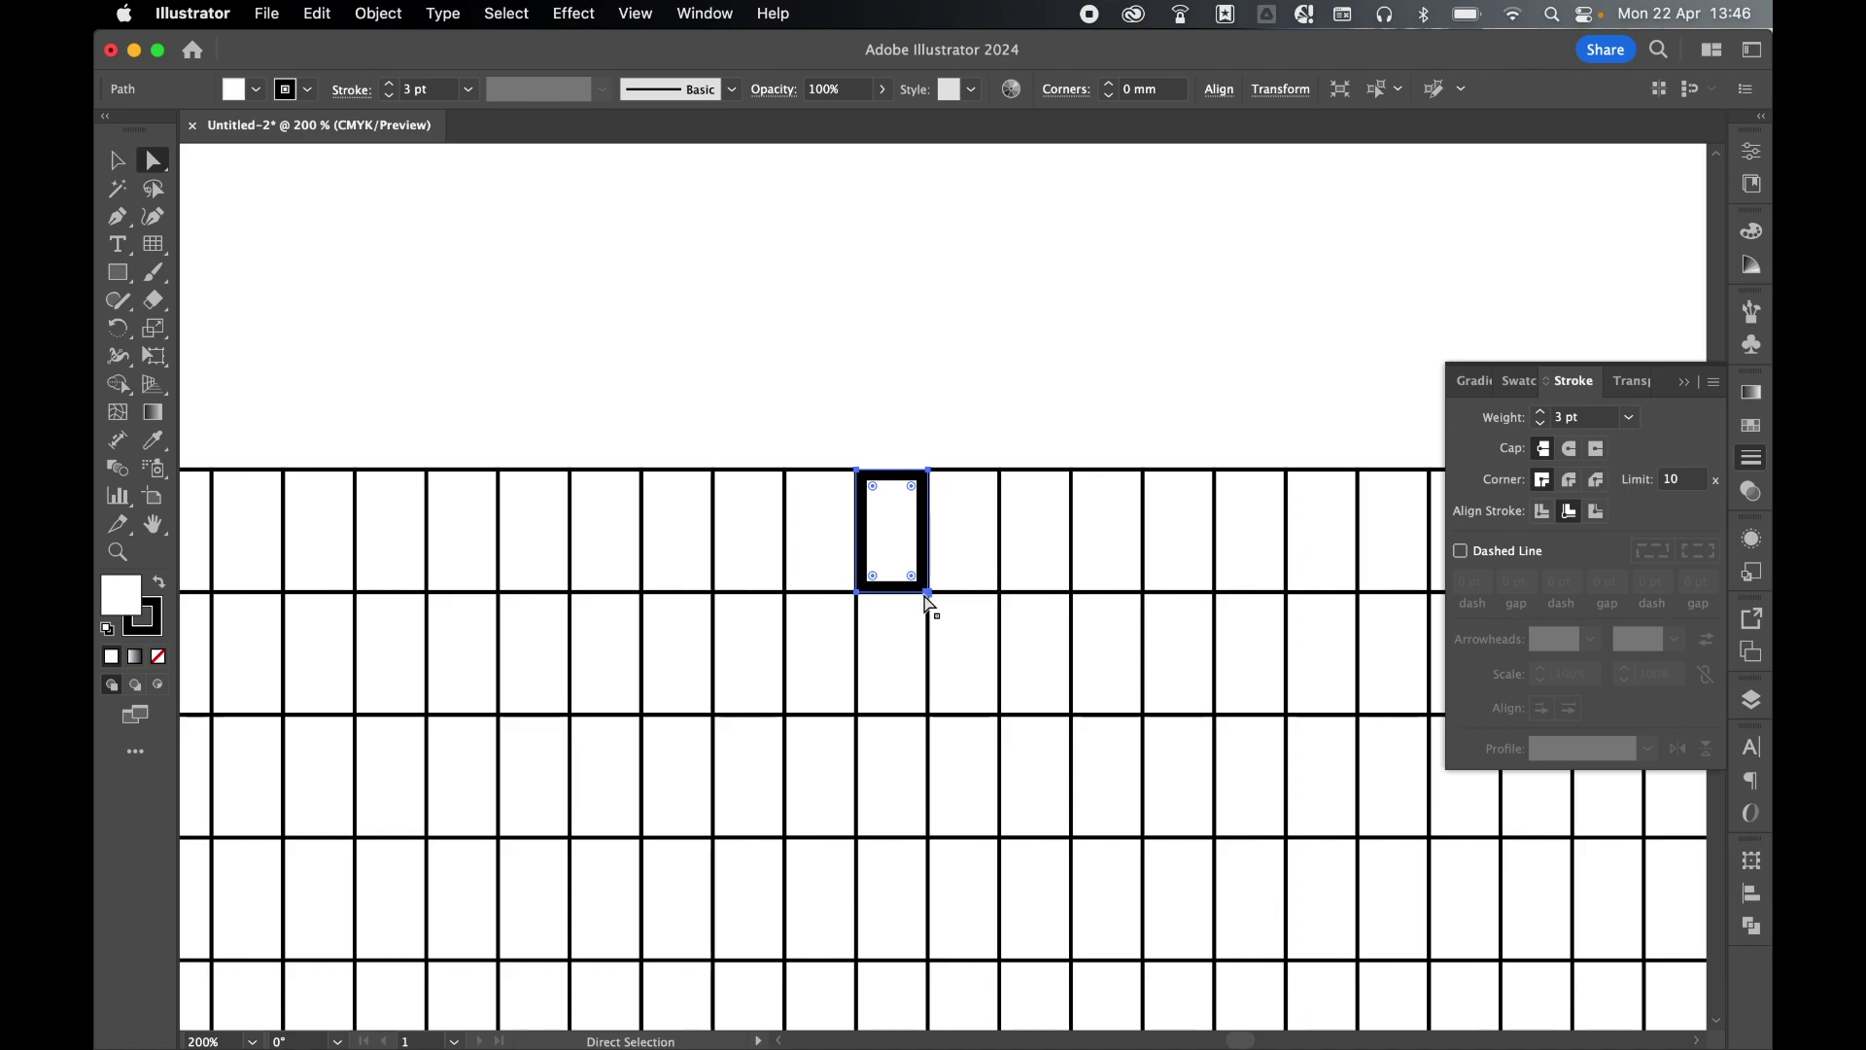
Step: Copy the cell's 7.057 mm width value from the Transform settings
{"action": "left_click", "coordinate": [899, 471]}
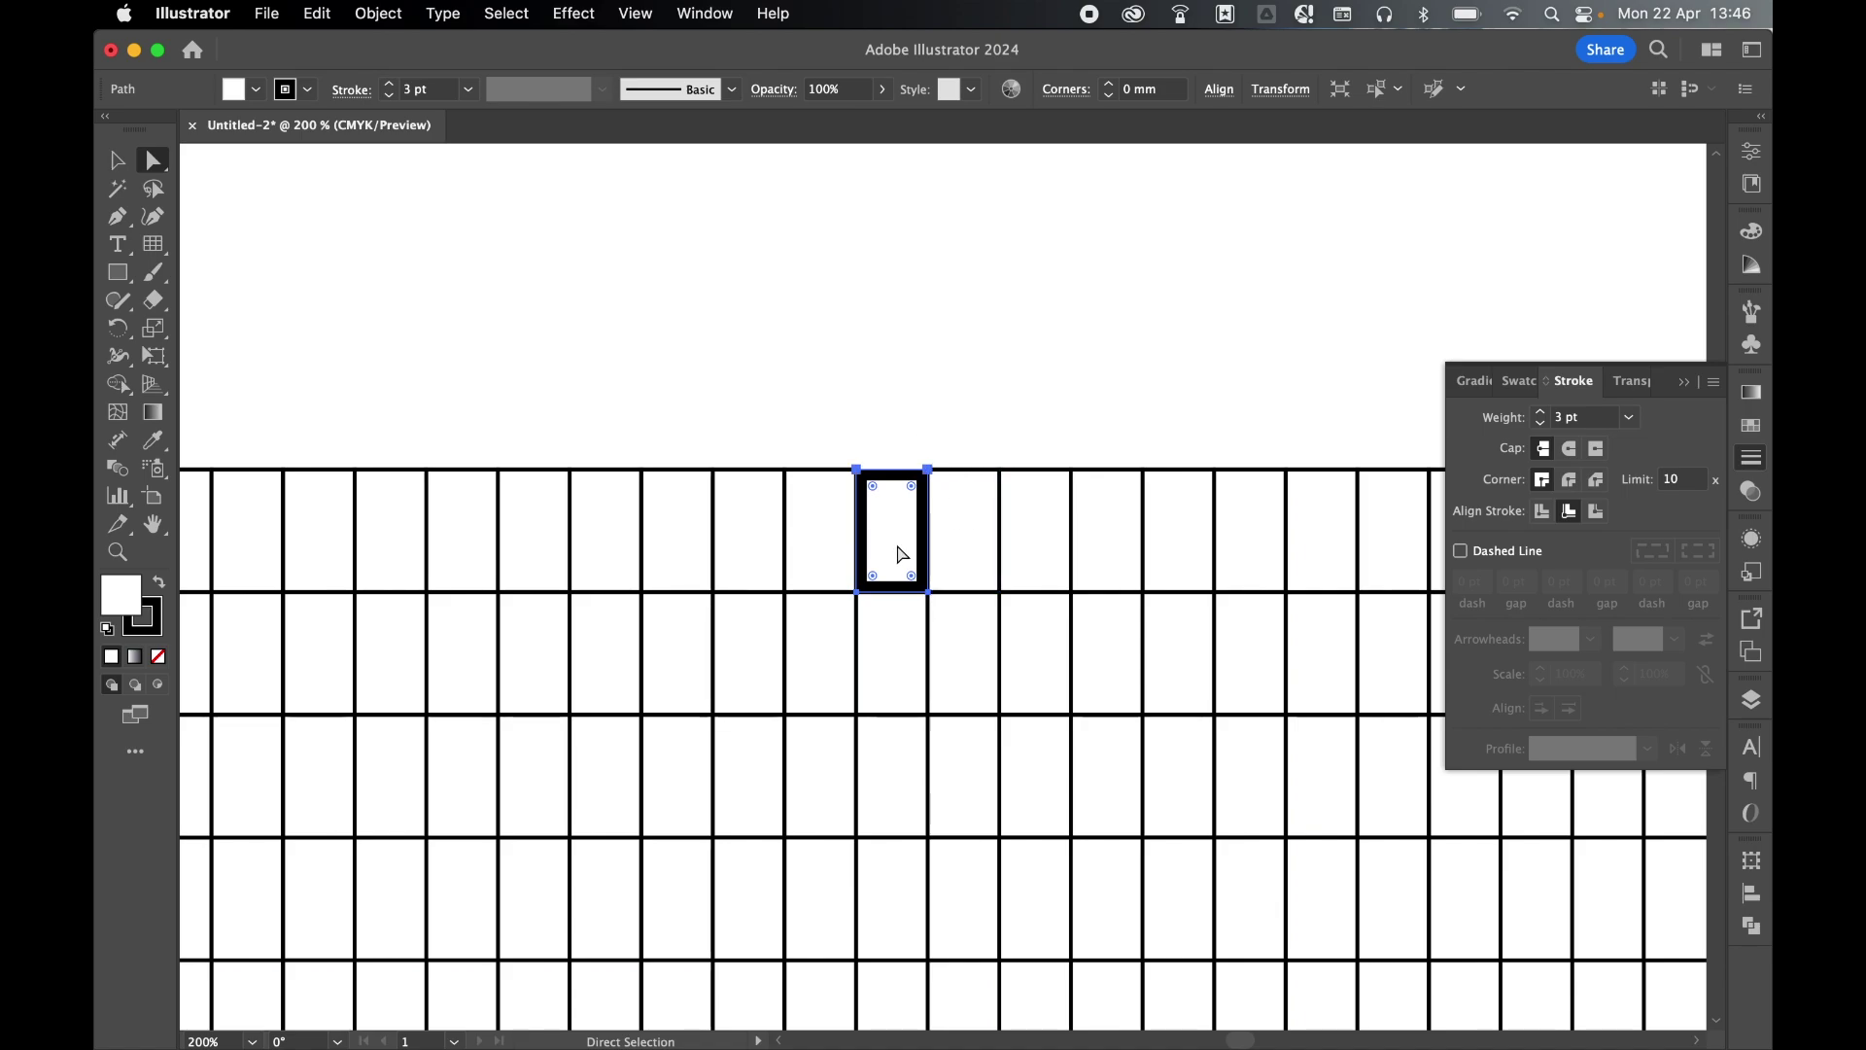
{"action": "left_click", "coordinate": [1272, 95]}
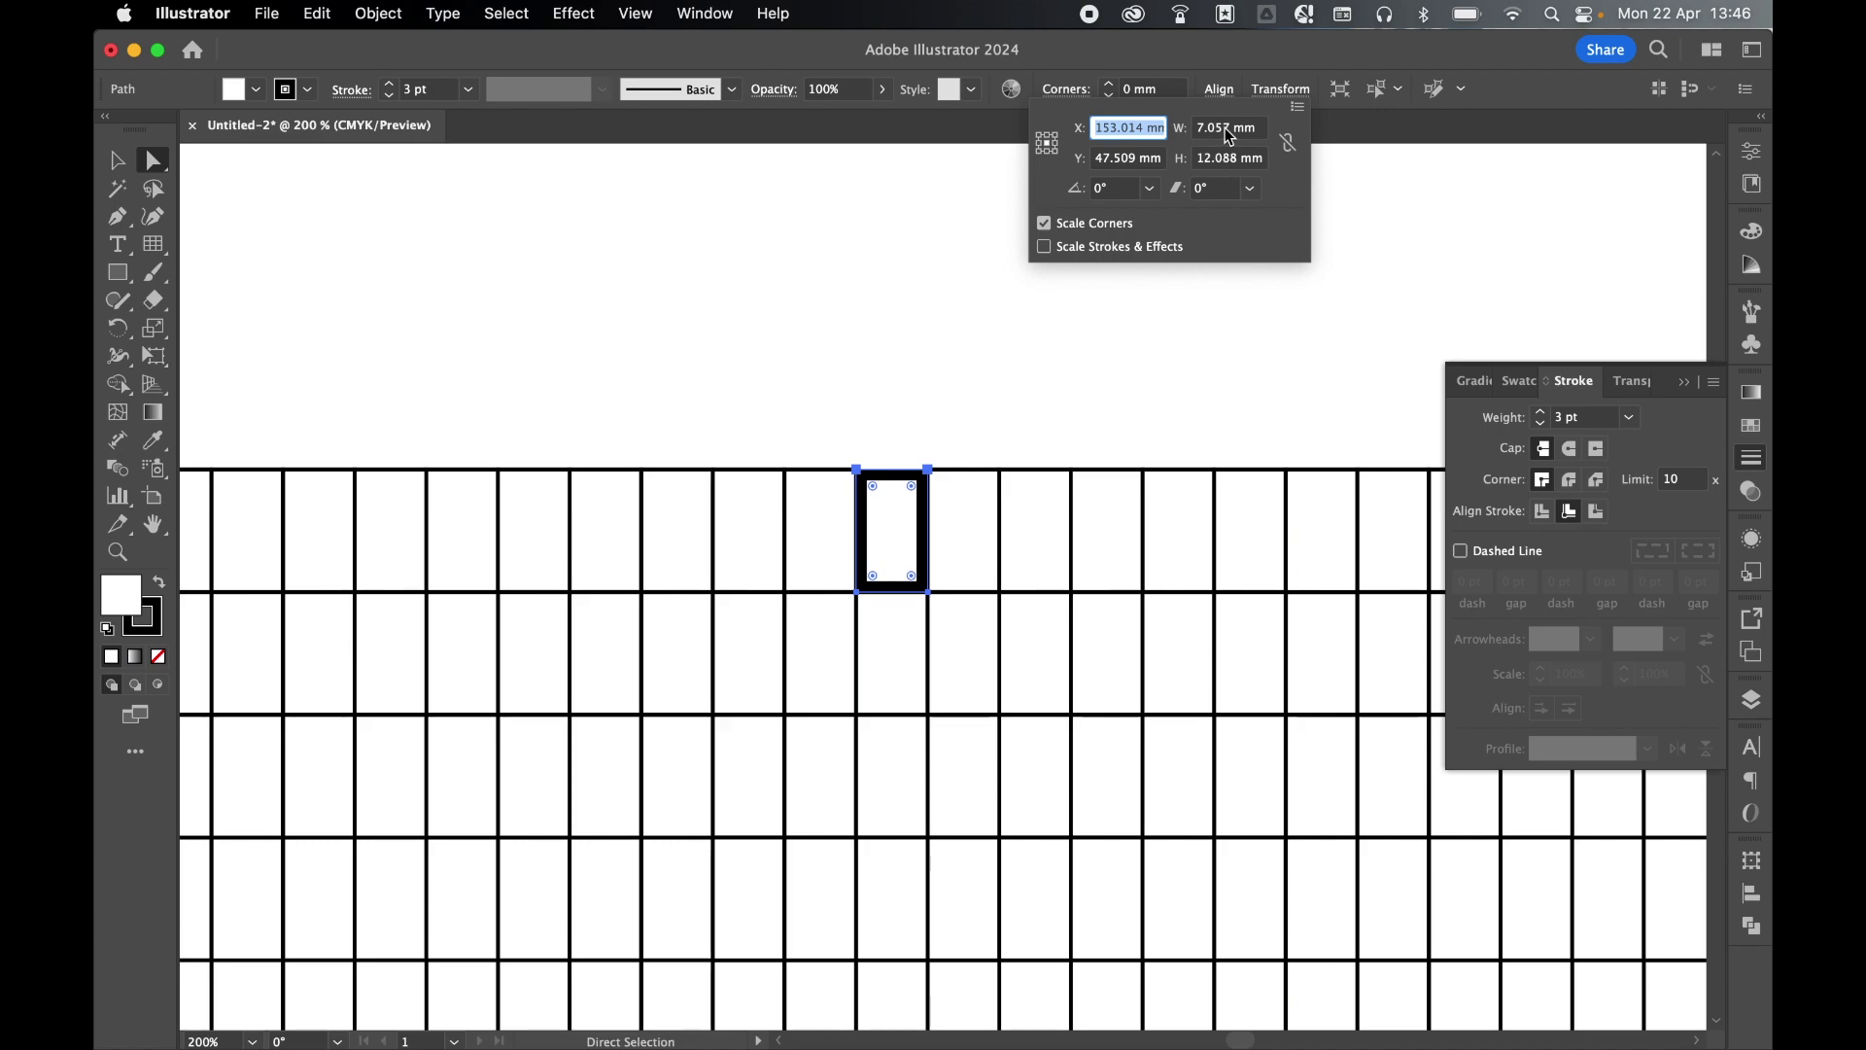
{"action": "left_click_drag", "start_coordinate": [1227, 126], "coordinate": [1194, 126]}
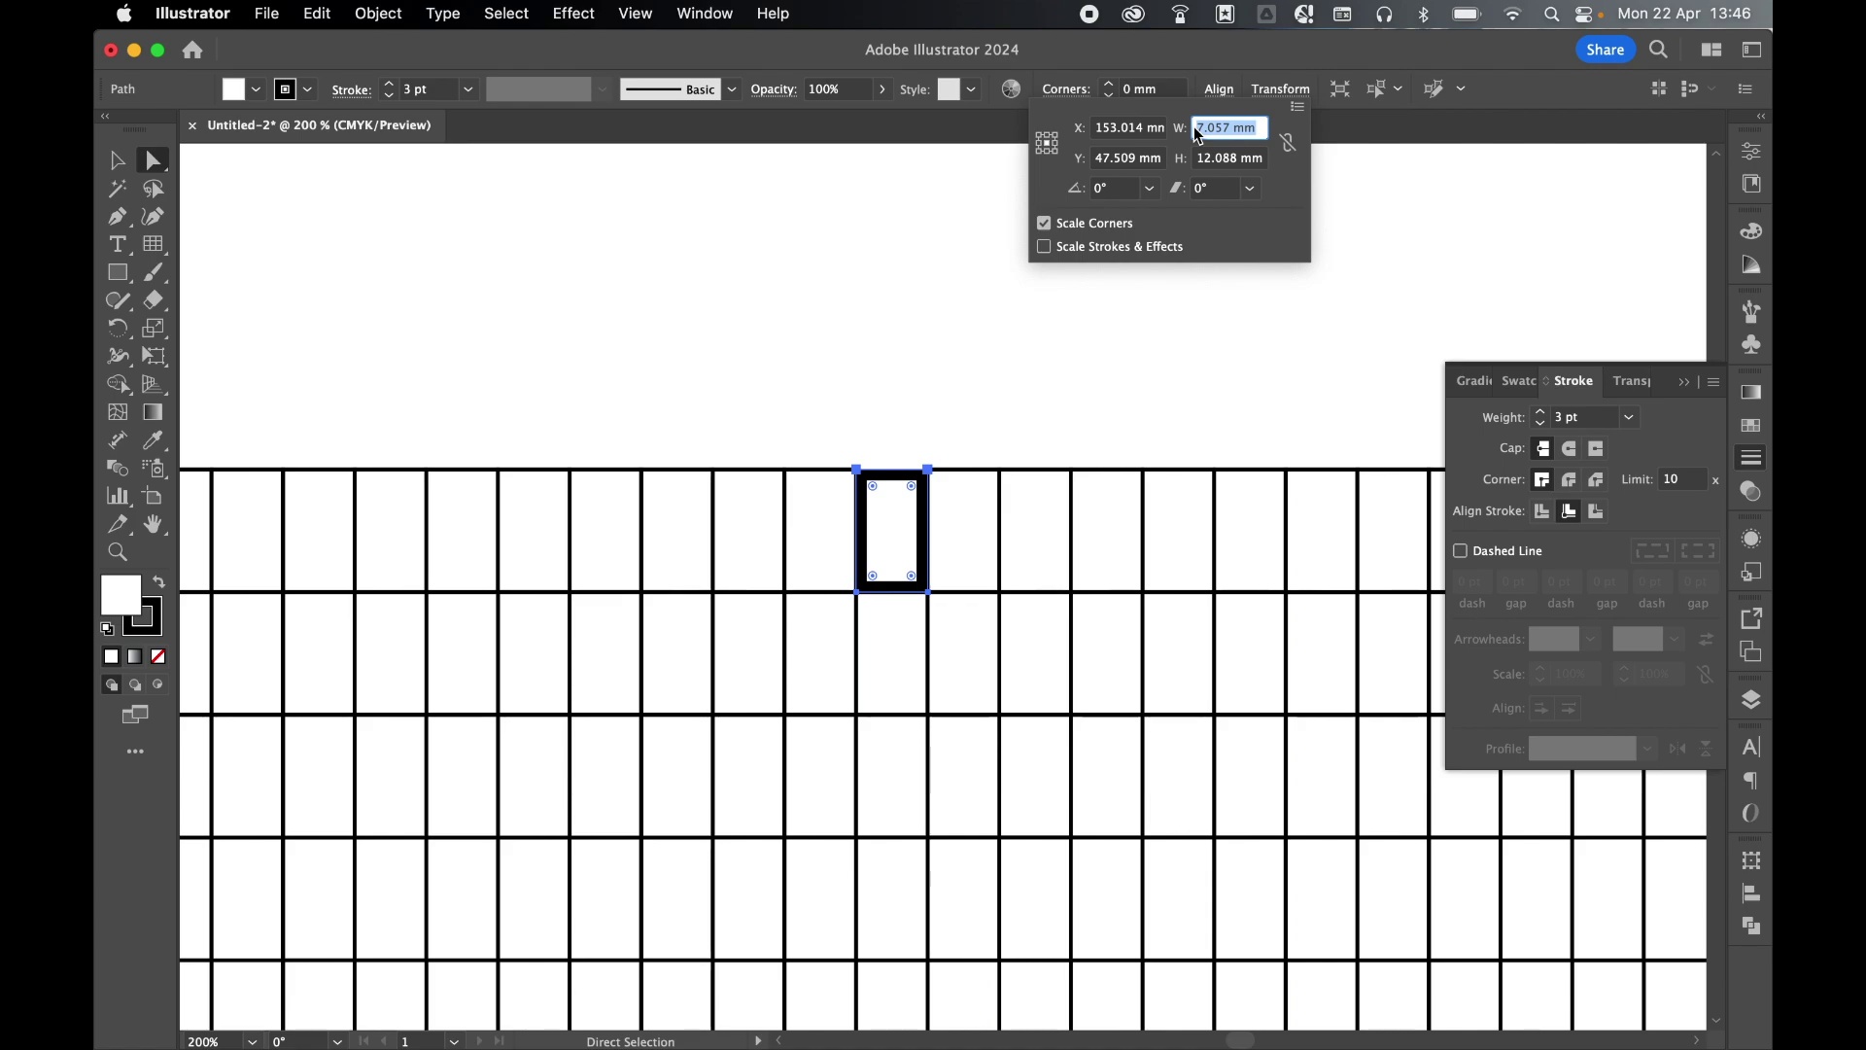
{"action": "double_click", "coordinate": [1192, 127]}
{"action": "key", "text": "super+c"}
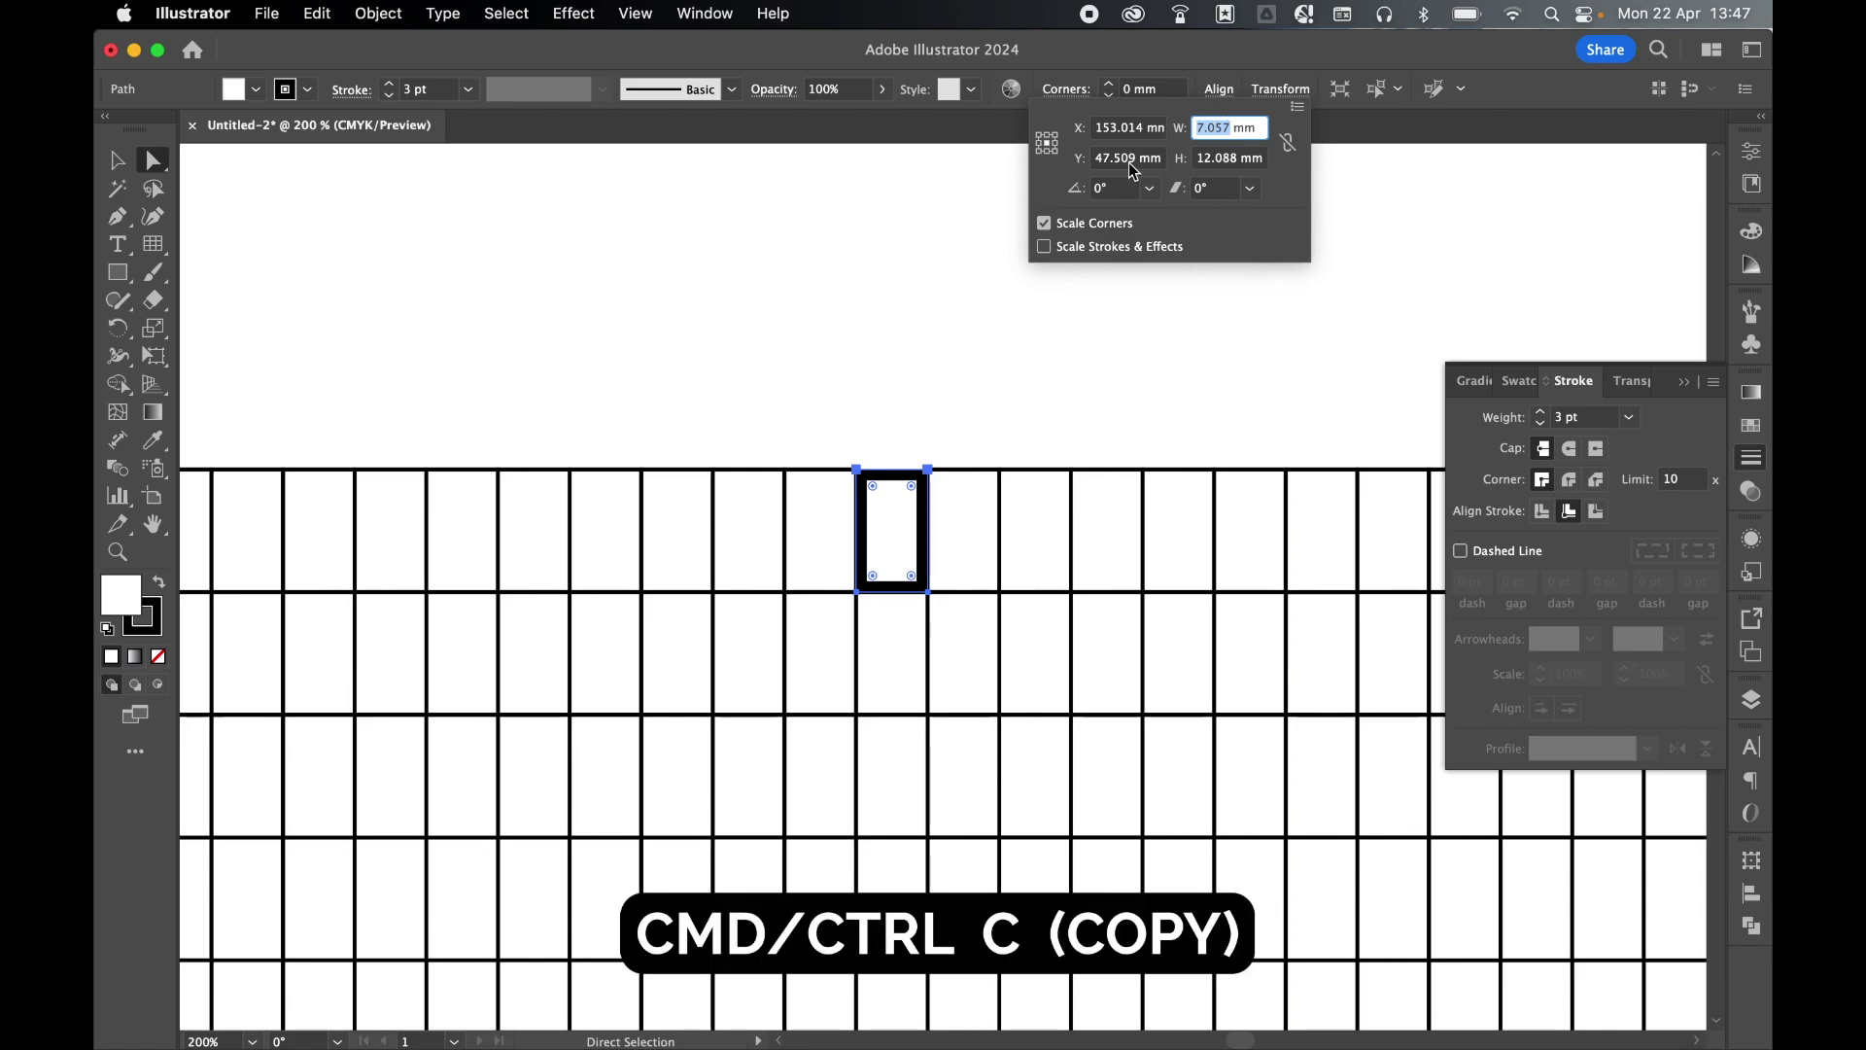
{"action": "key", "text": "Escape"}
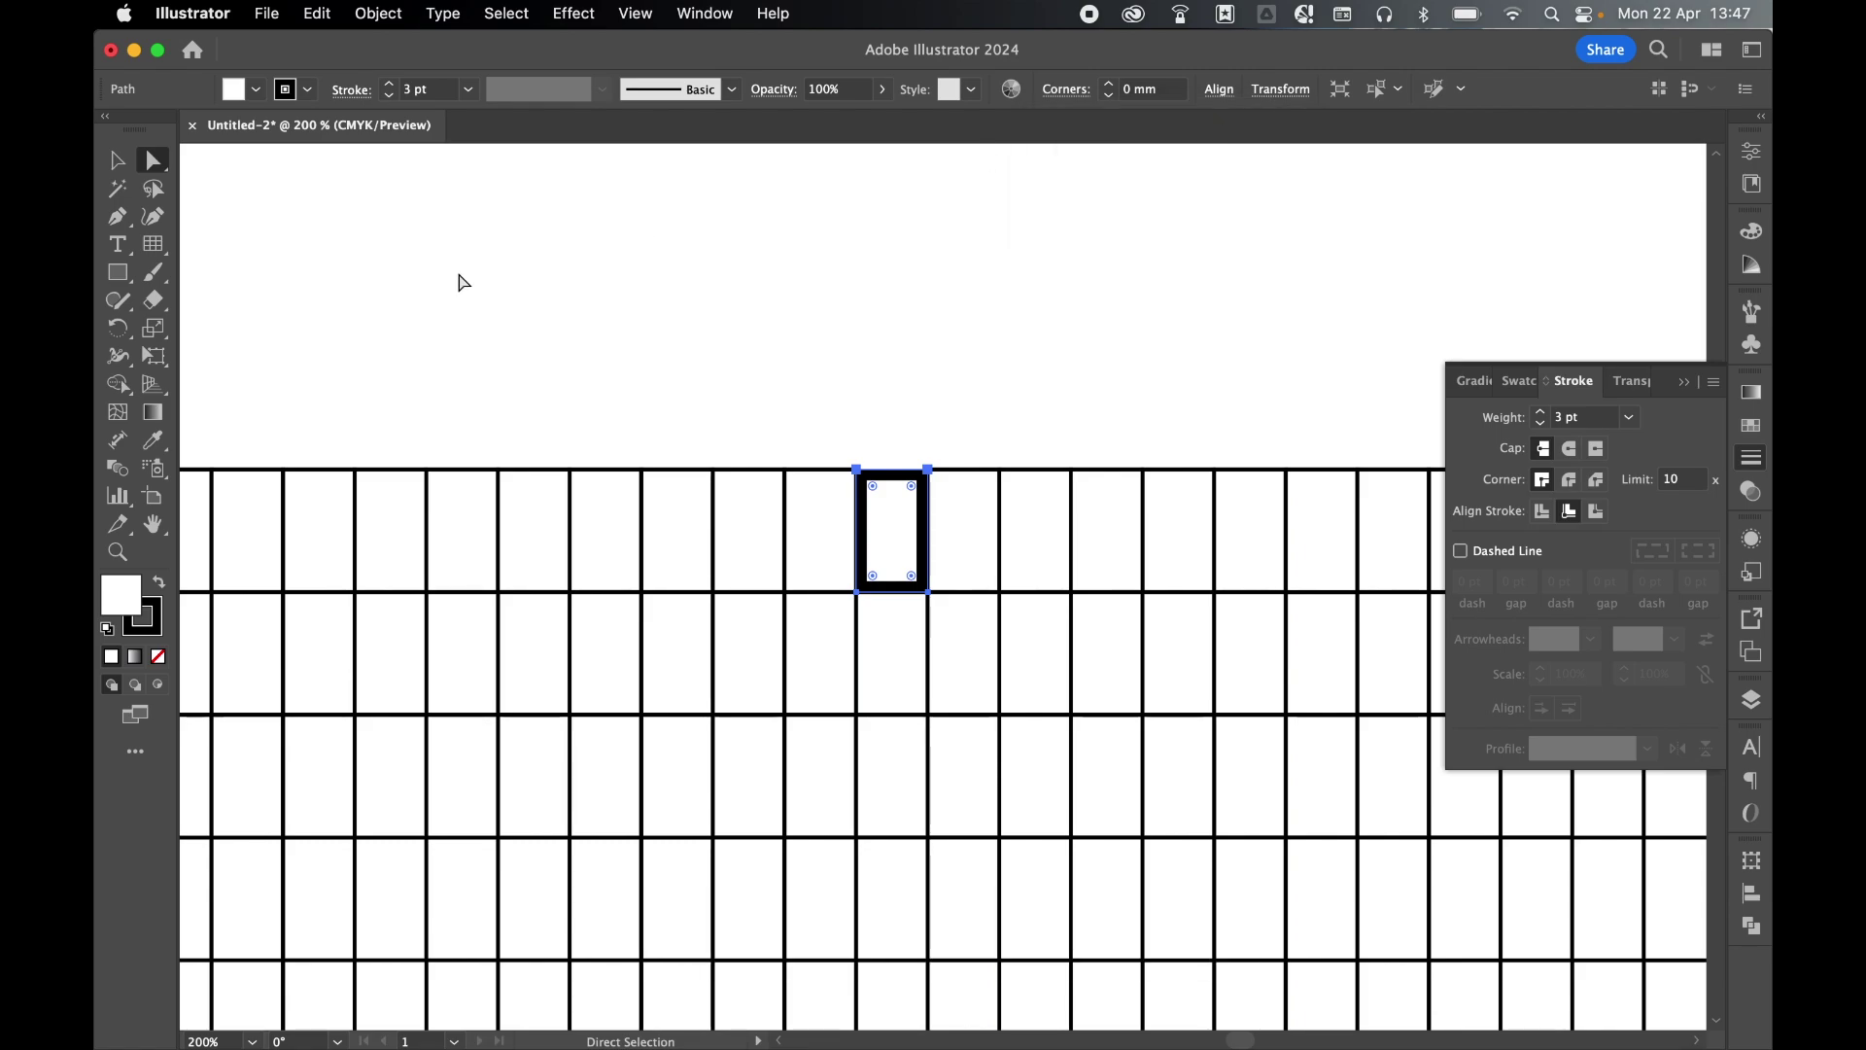
Step: Restore the cell's thin stroke by sampling a neighbouring cell with the Eyedropper
{"action": "left_click", "coordinate": [153, 441]}
{"action": "left_click", "coordinate": [828, 516]}
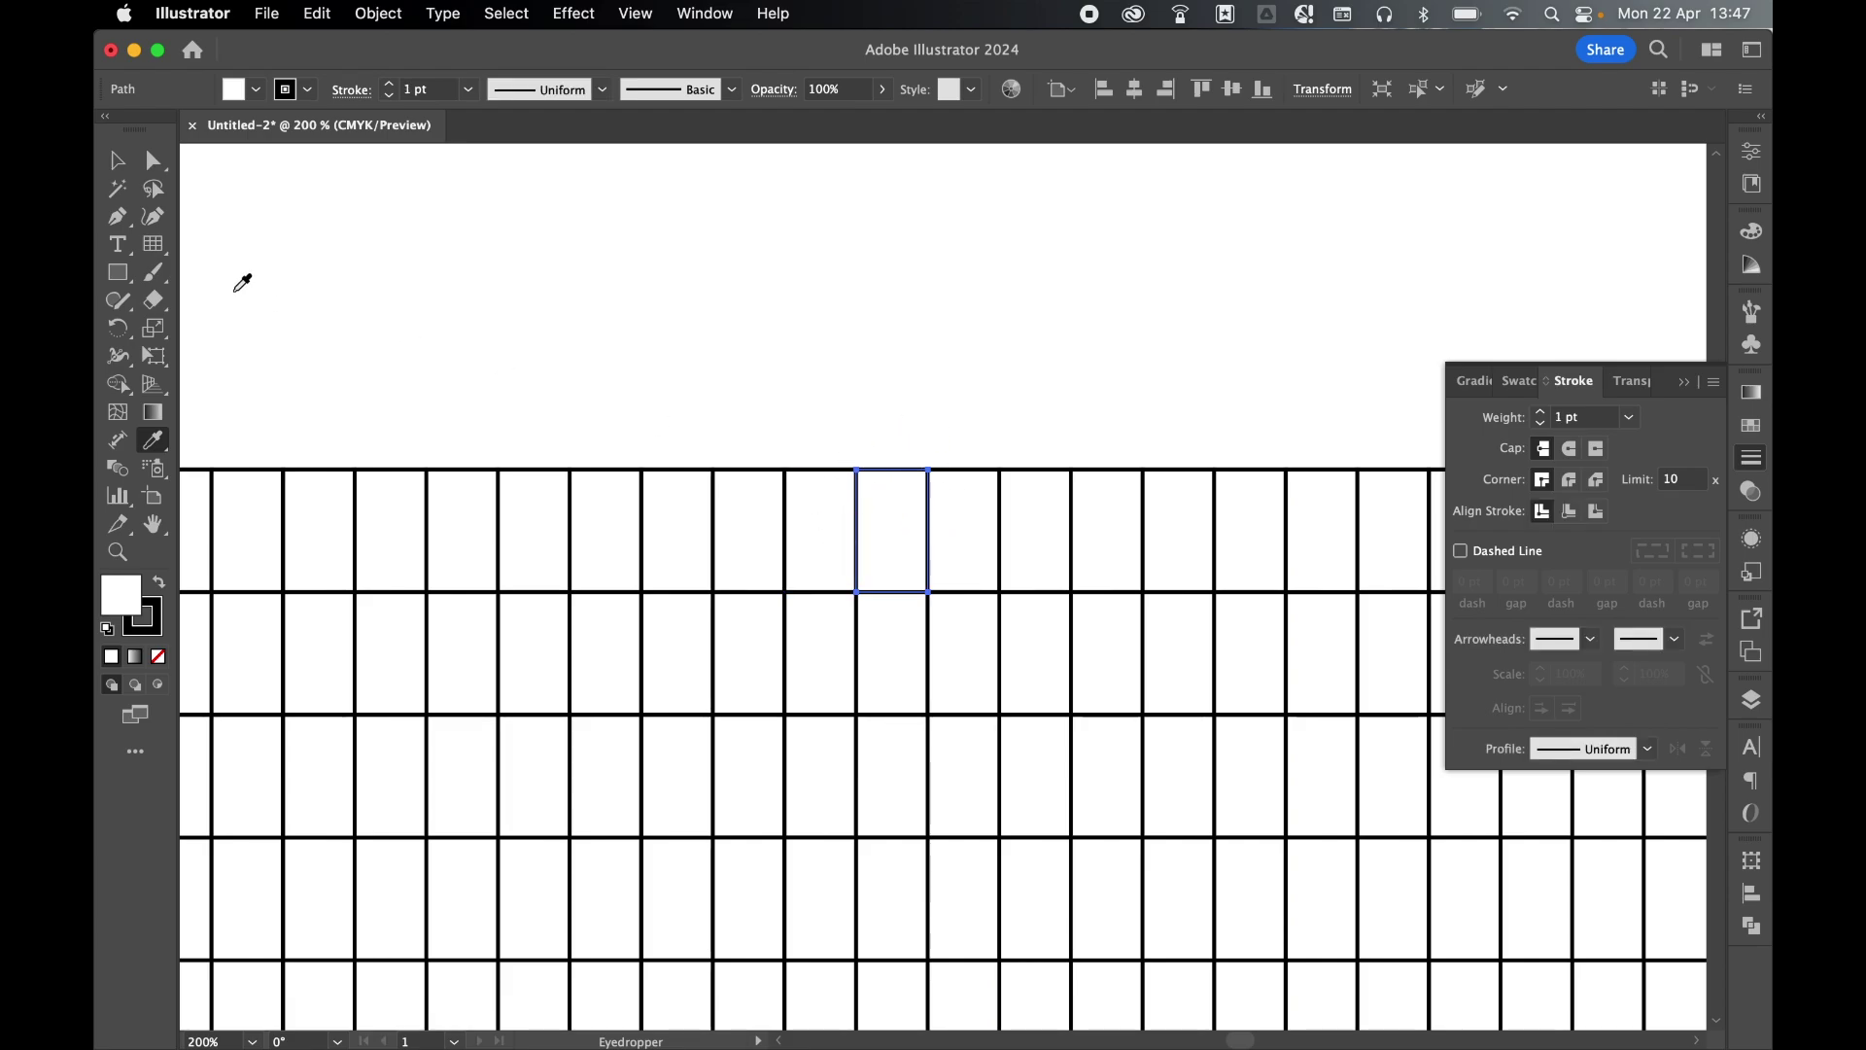
{"action": "key", "text": "v"}
Step: Select the entire grid and lock it with Object > Lock > Selection
{"action": "key", "text": "super+minus"}
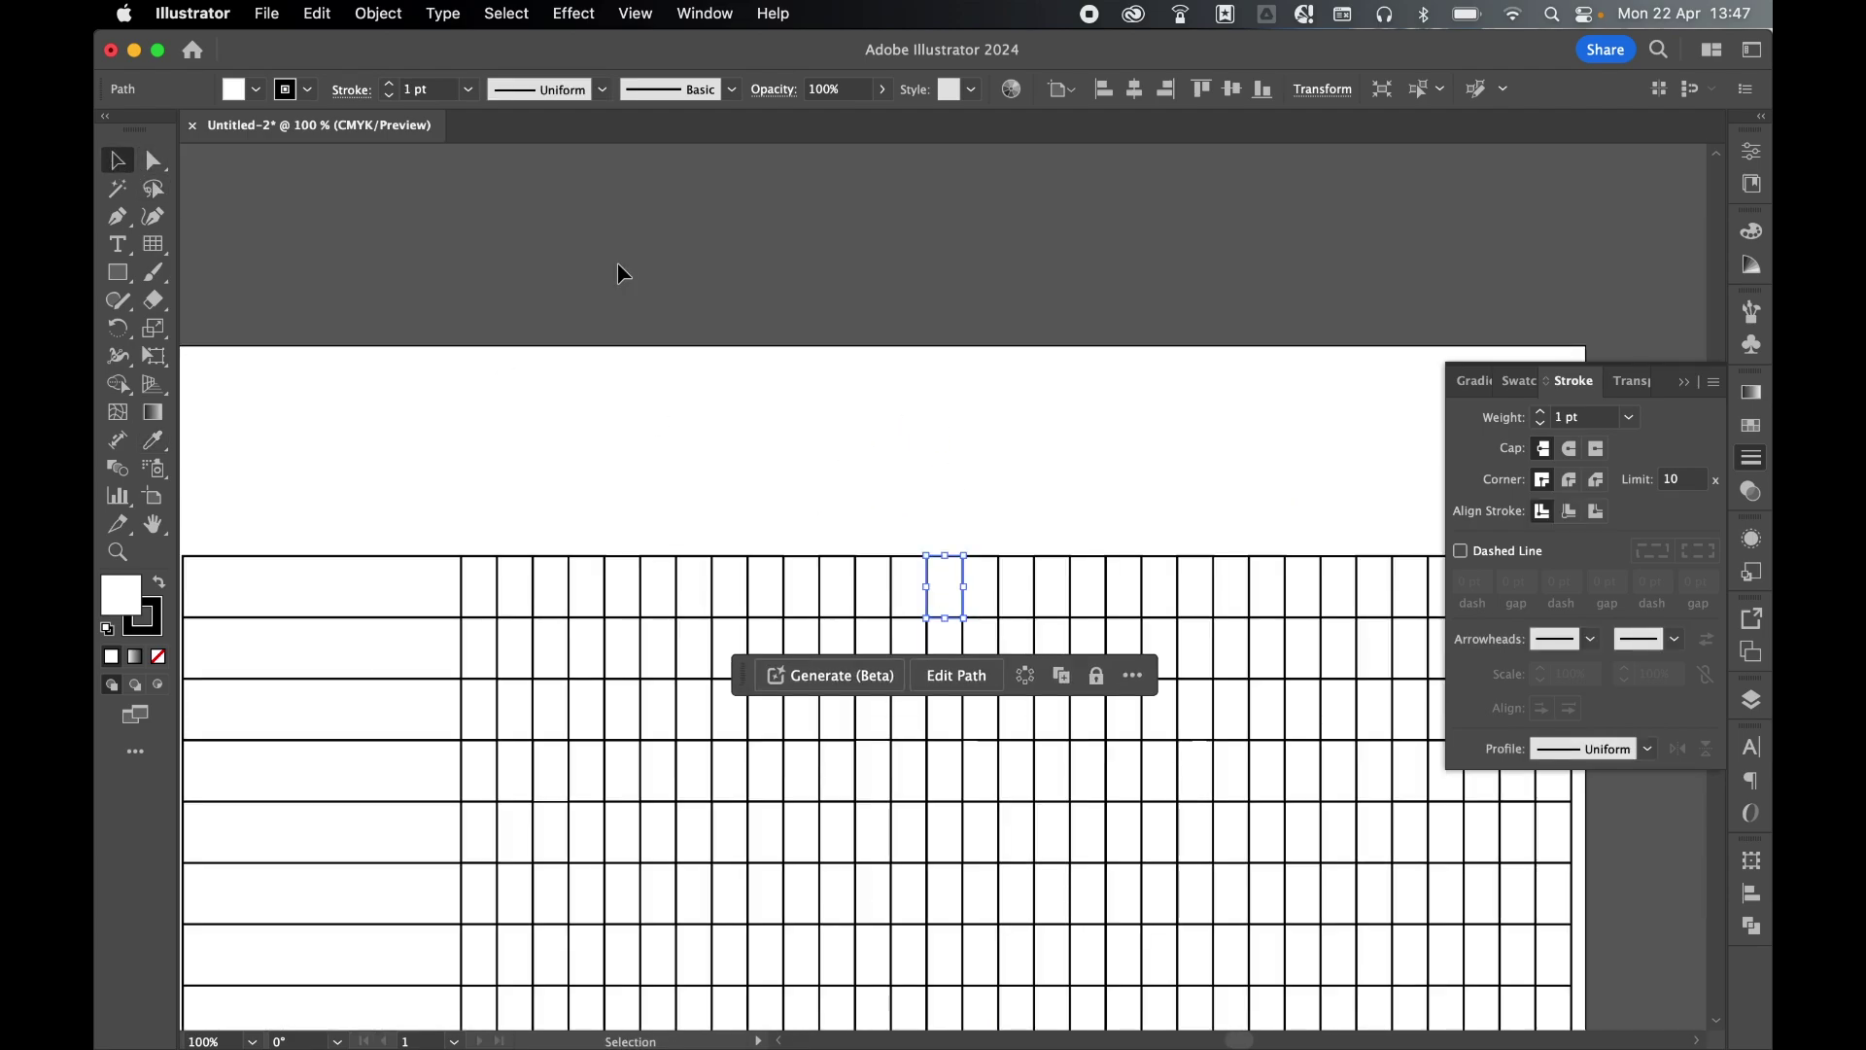
{"action": "key", "text": "super+minus"}
{"action": "key", "text": "super+minus"}
{"action": "scroll", "coordinate": [1037, 379], "scroll_direction": "down", "scroll_amount": 3}
{"action": "left_click", "coordinate": [1038, 379]}
{"action": "left_click_drag", "start_coordinate": [434, 361], "coordinate": [1454, 909]}
{"action": "left_click", "coordinate": [378, 14]}
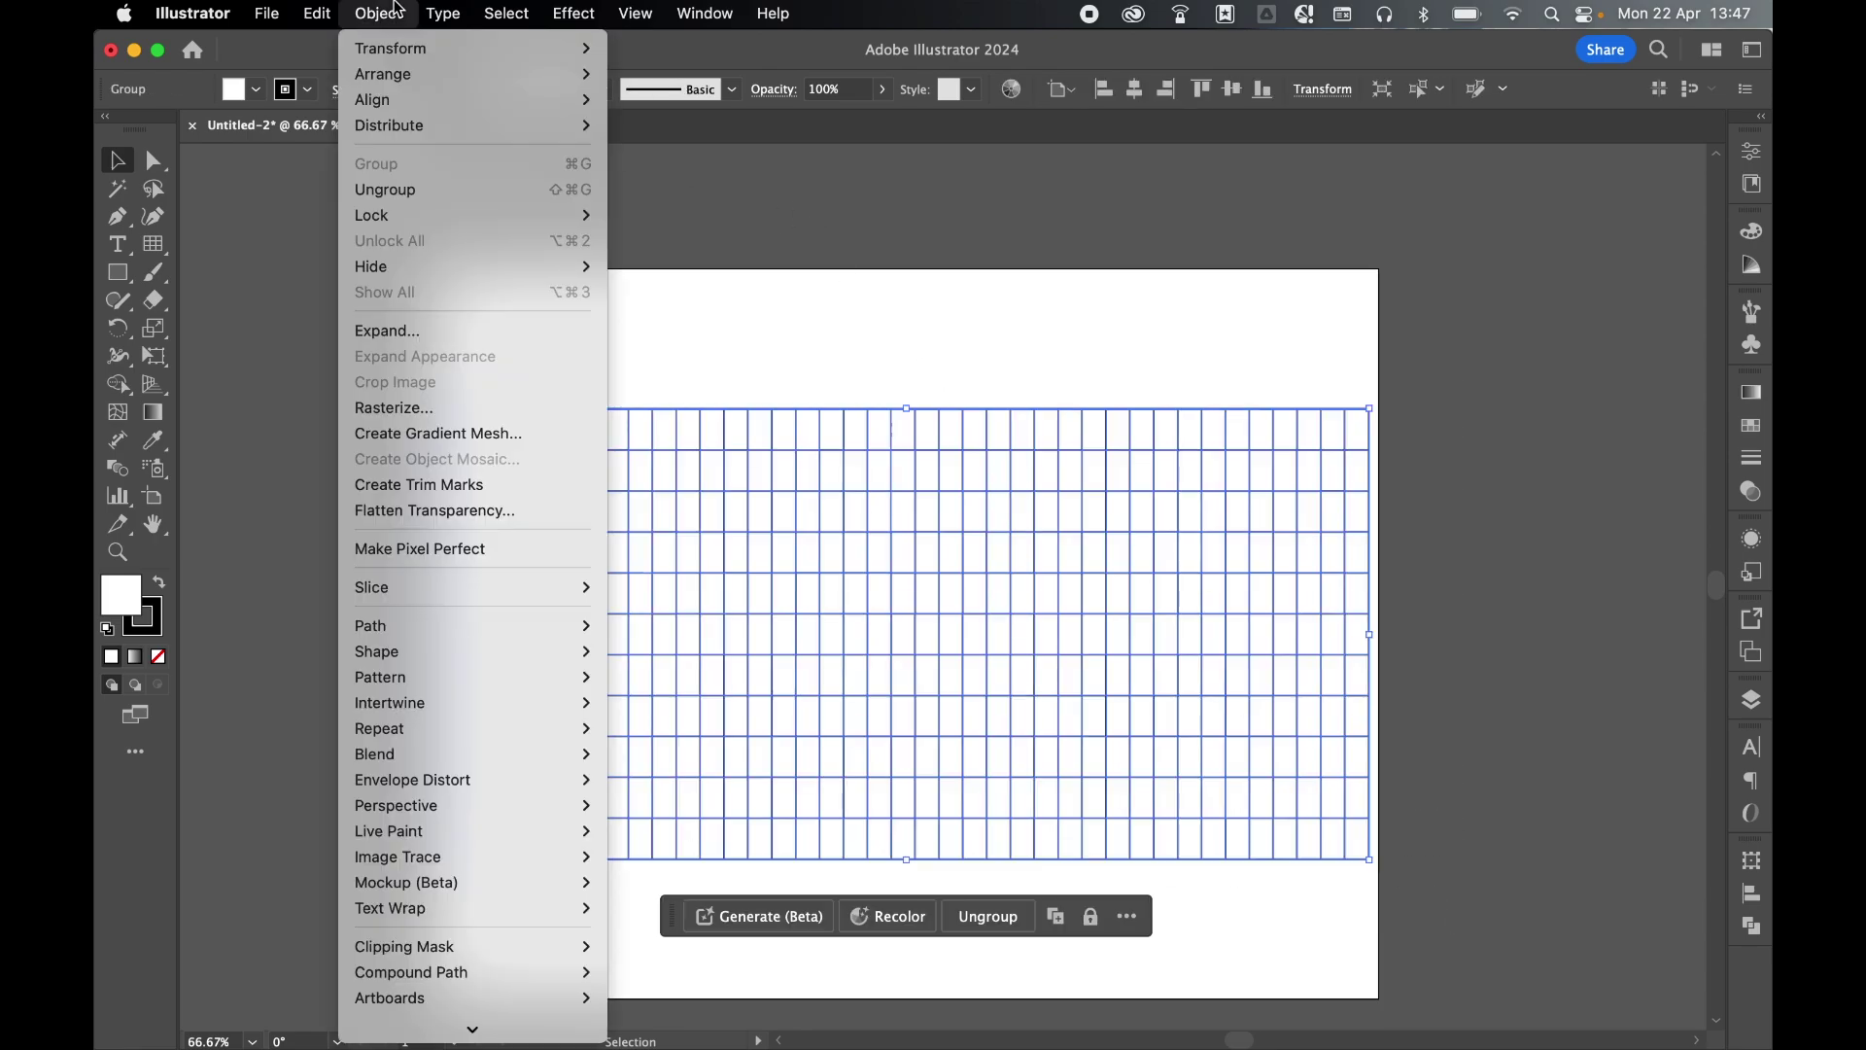
{"action": "mouse_move", "coordinate": [405, 215]}
{"action": "left_click", "coordinate": [716, 216]}
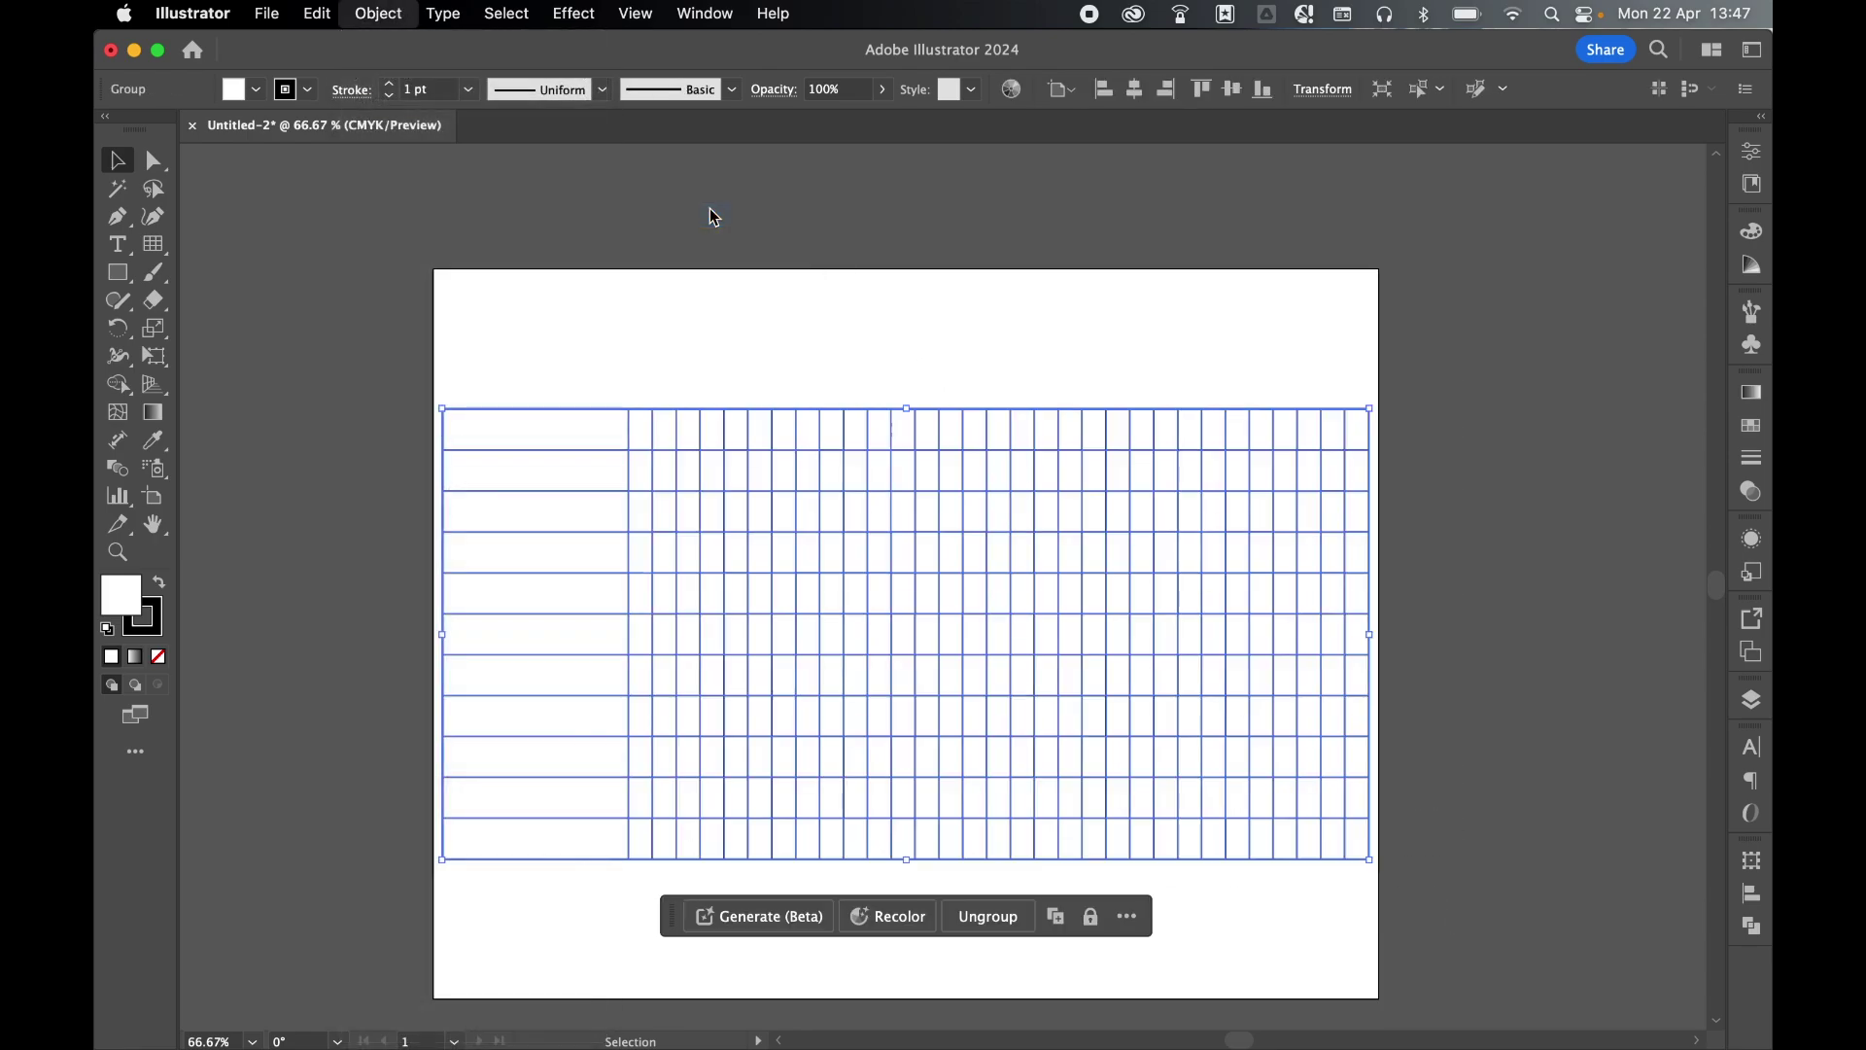
Step: Draw a text frame across the header row and start it with the number 12
{"action": "key", "text": "super+1"}
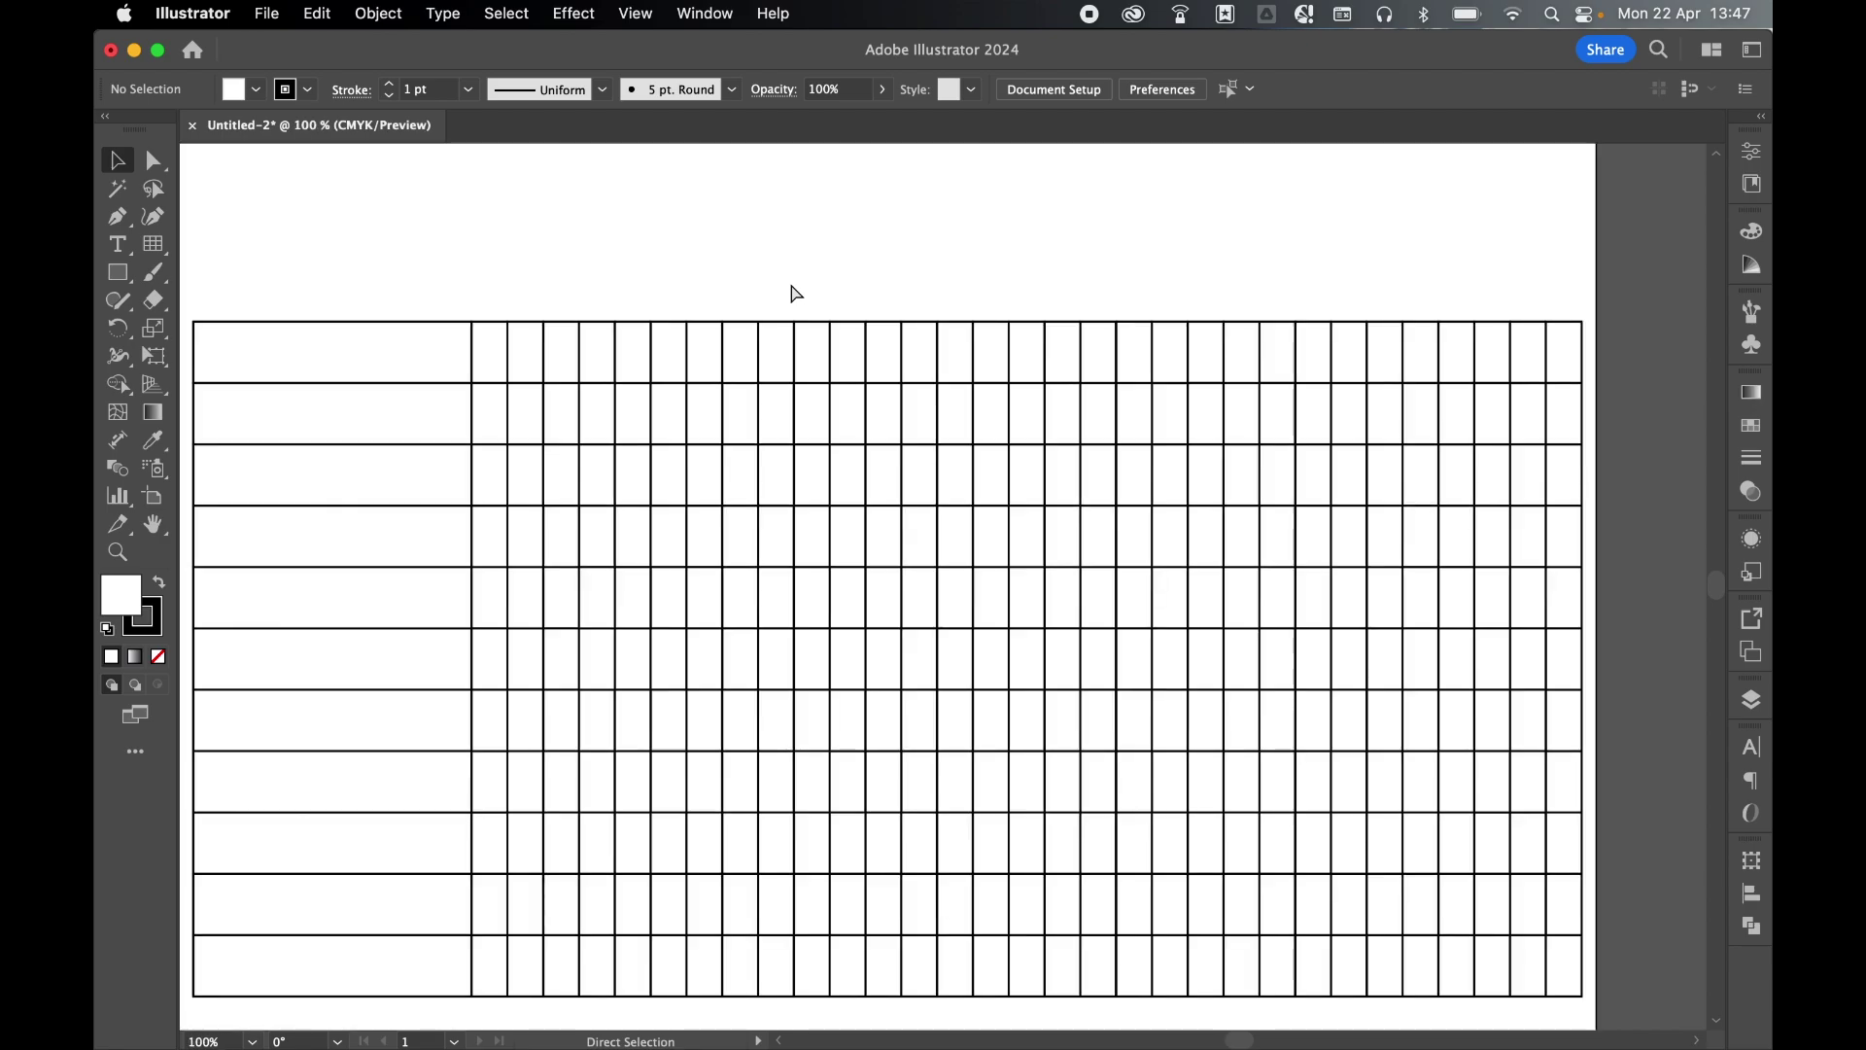
{"action": "scroll", "coordinate": [793, 291], "scroll_direction": "right", "scroll_amount": 1}
{"action": "left_click", "coordinate": [118, 244]}
{"action": "left_click", "coordinate": [235, 254]}
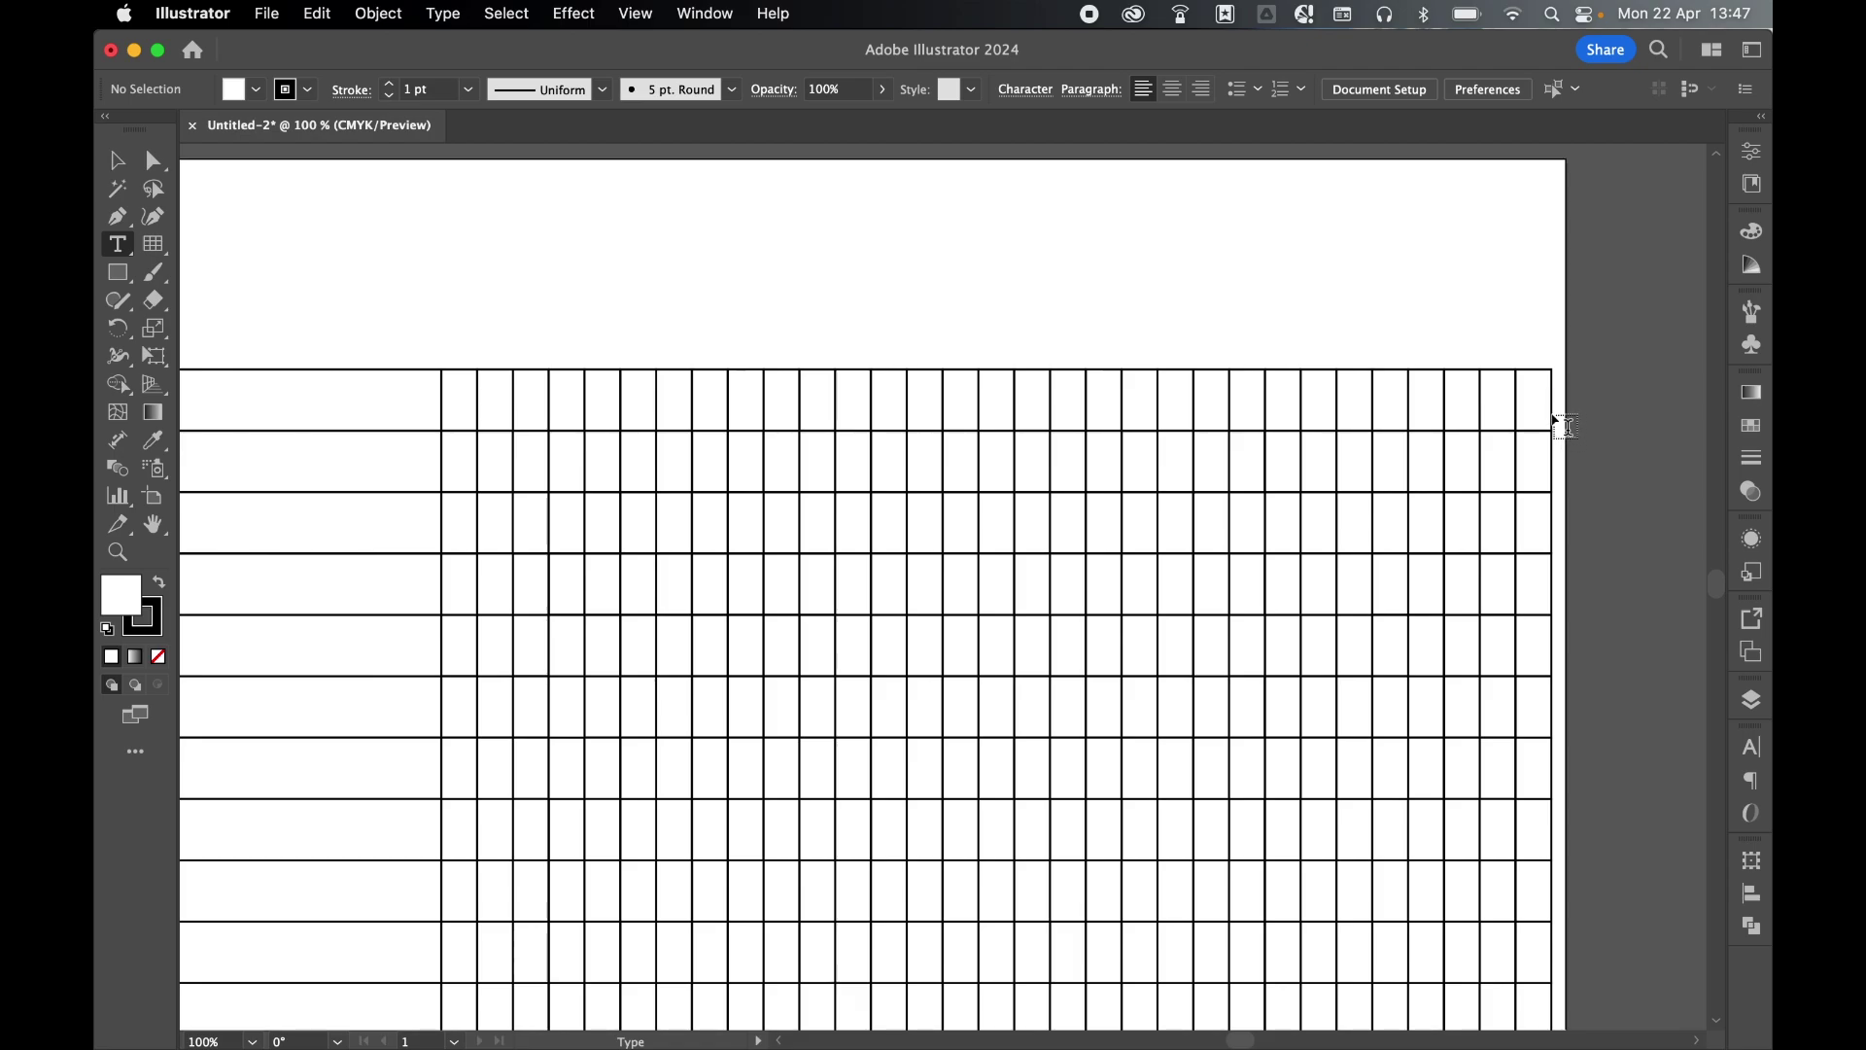
{"action": "left_click", "coordinate": [635, 12]}
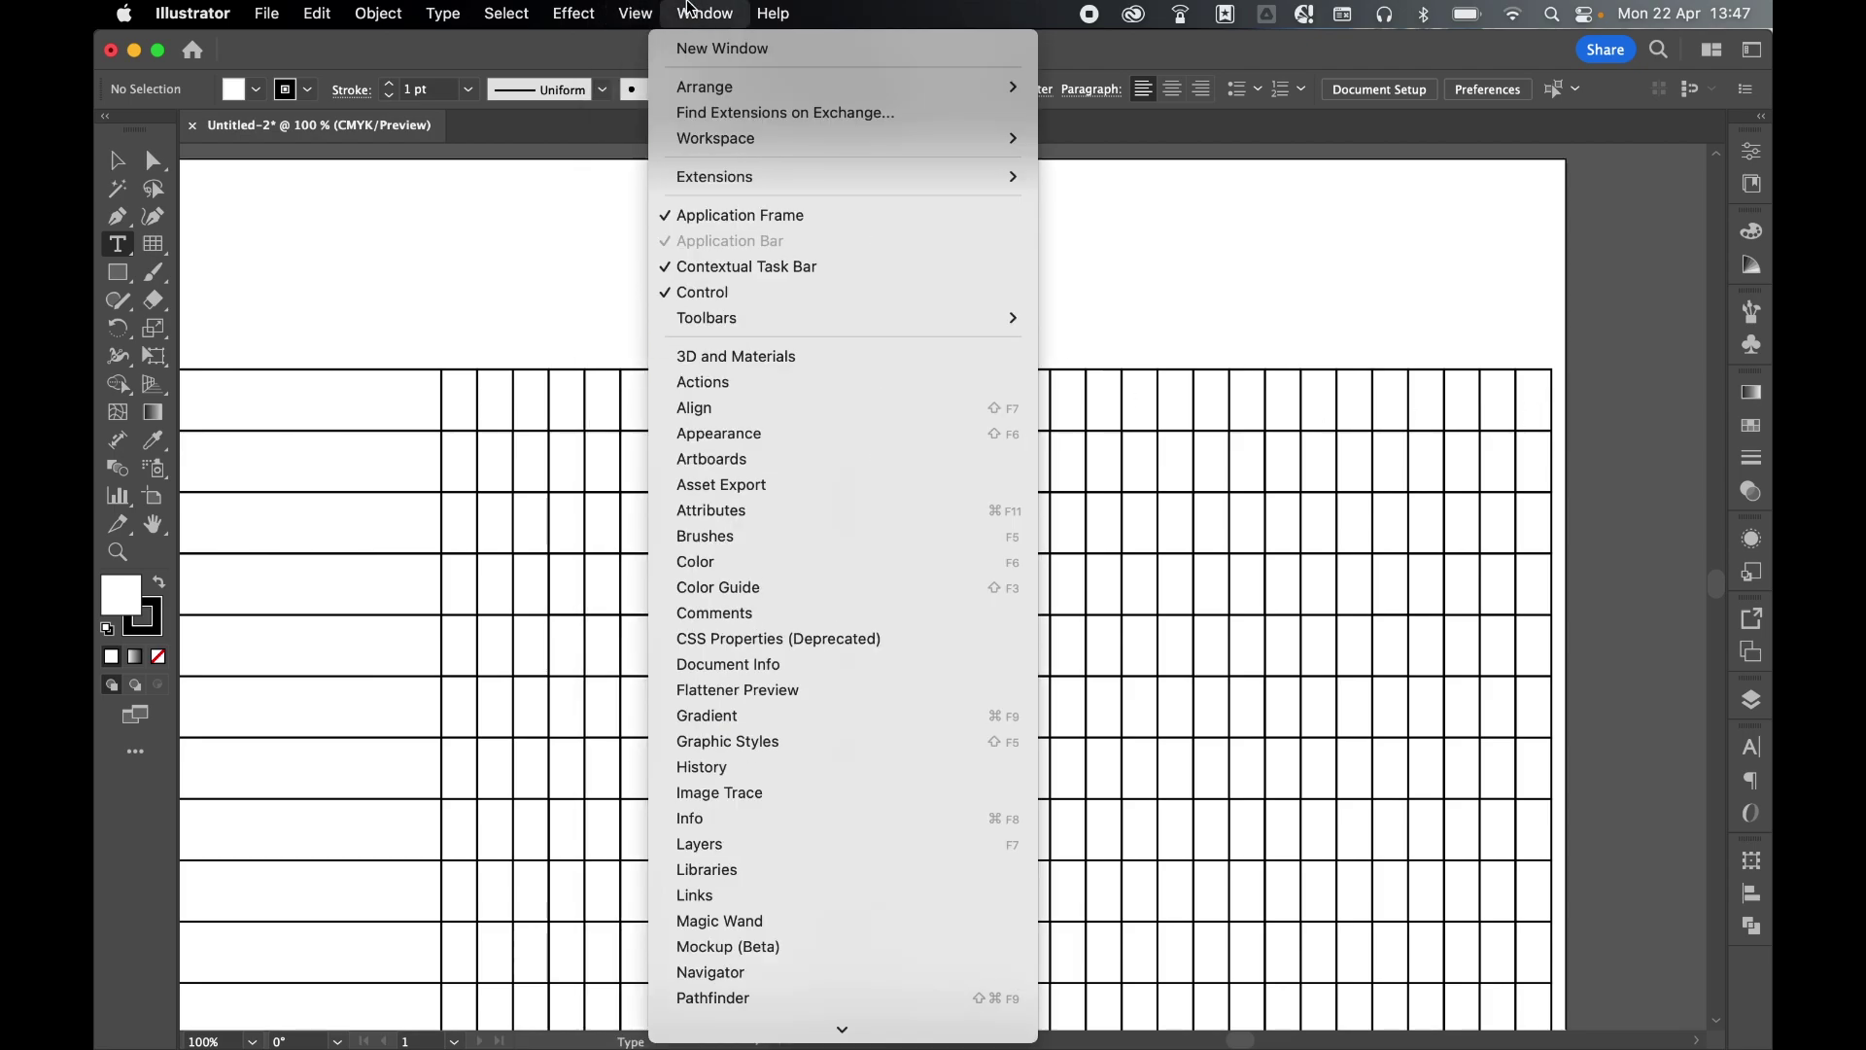
{"action": "left_click", "coordinate": [636, 12]}
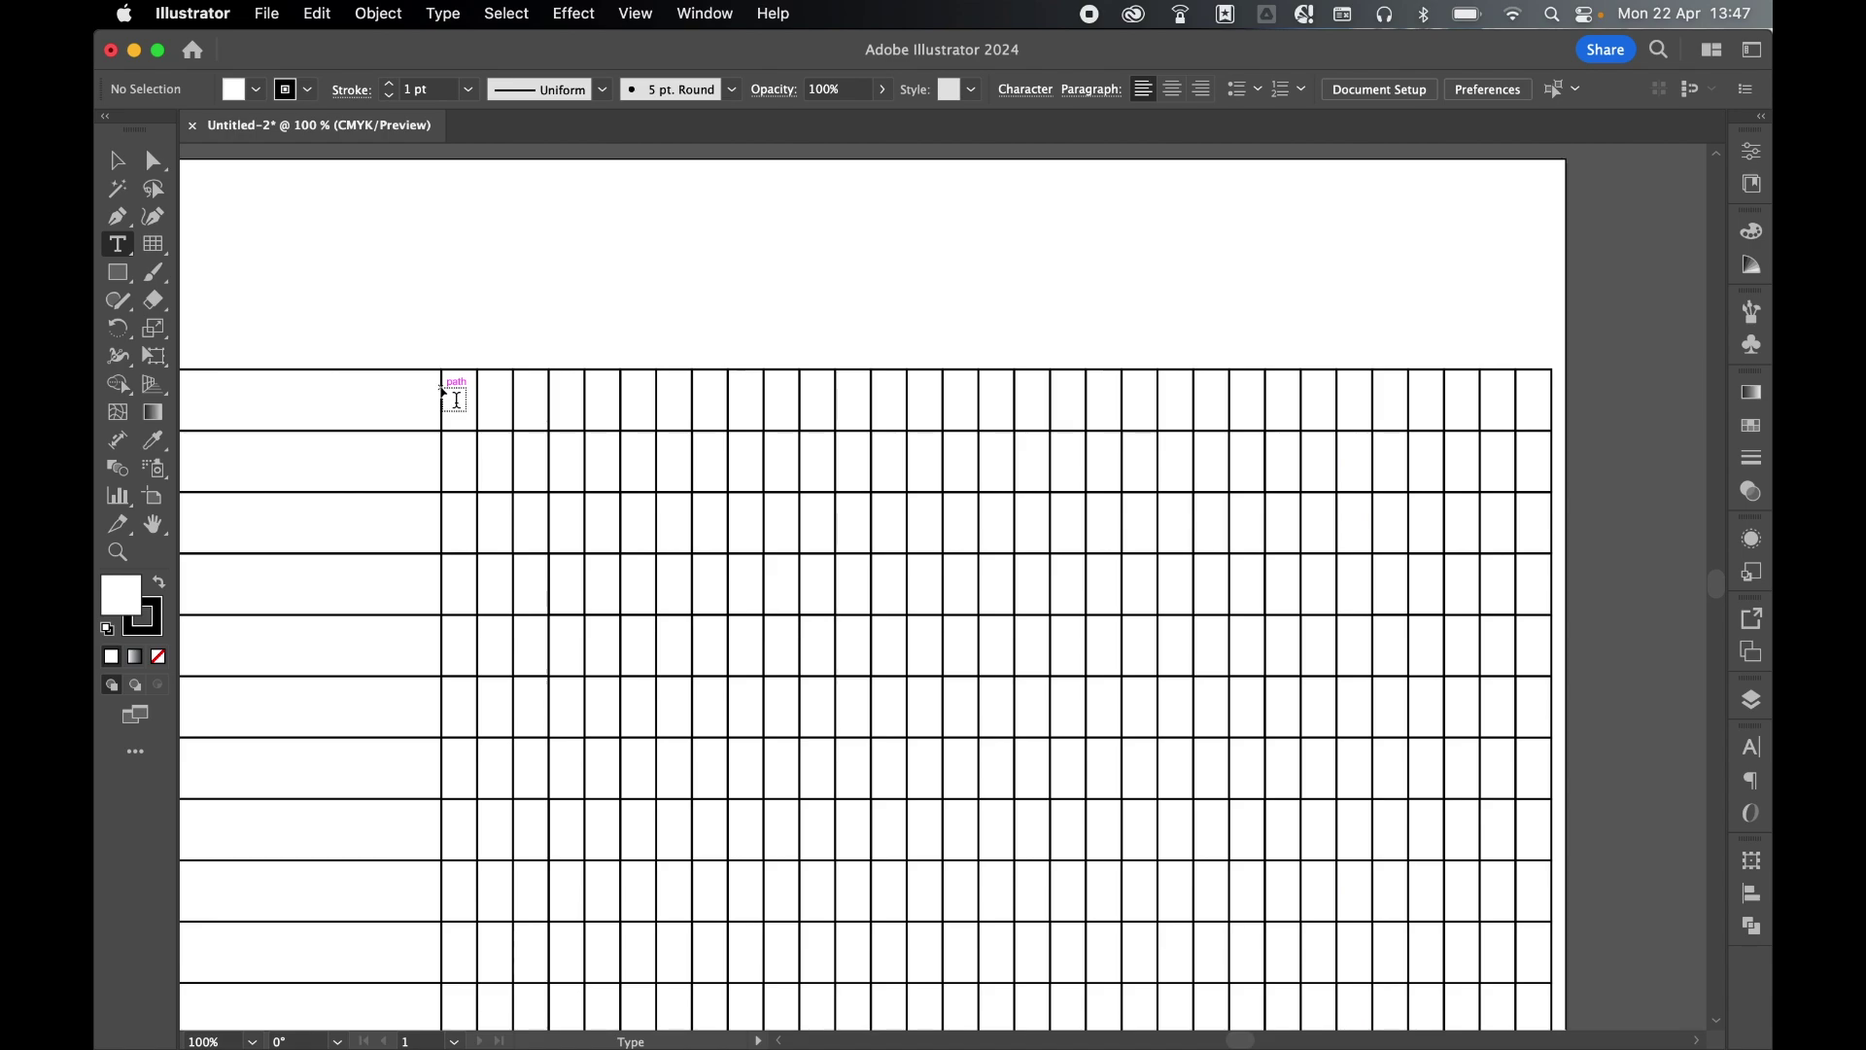
{"action": "left_click_drag", "start_coordinate": [442, 388], "coordinate": [1555, 413]}
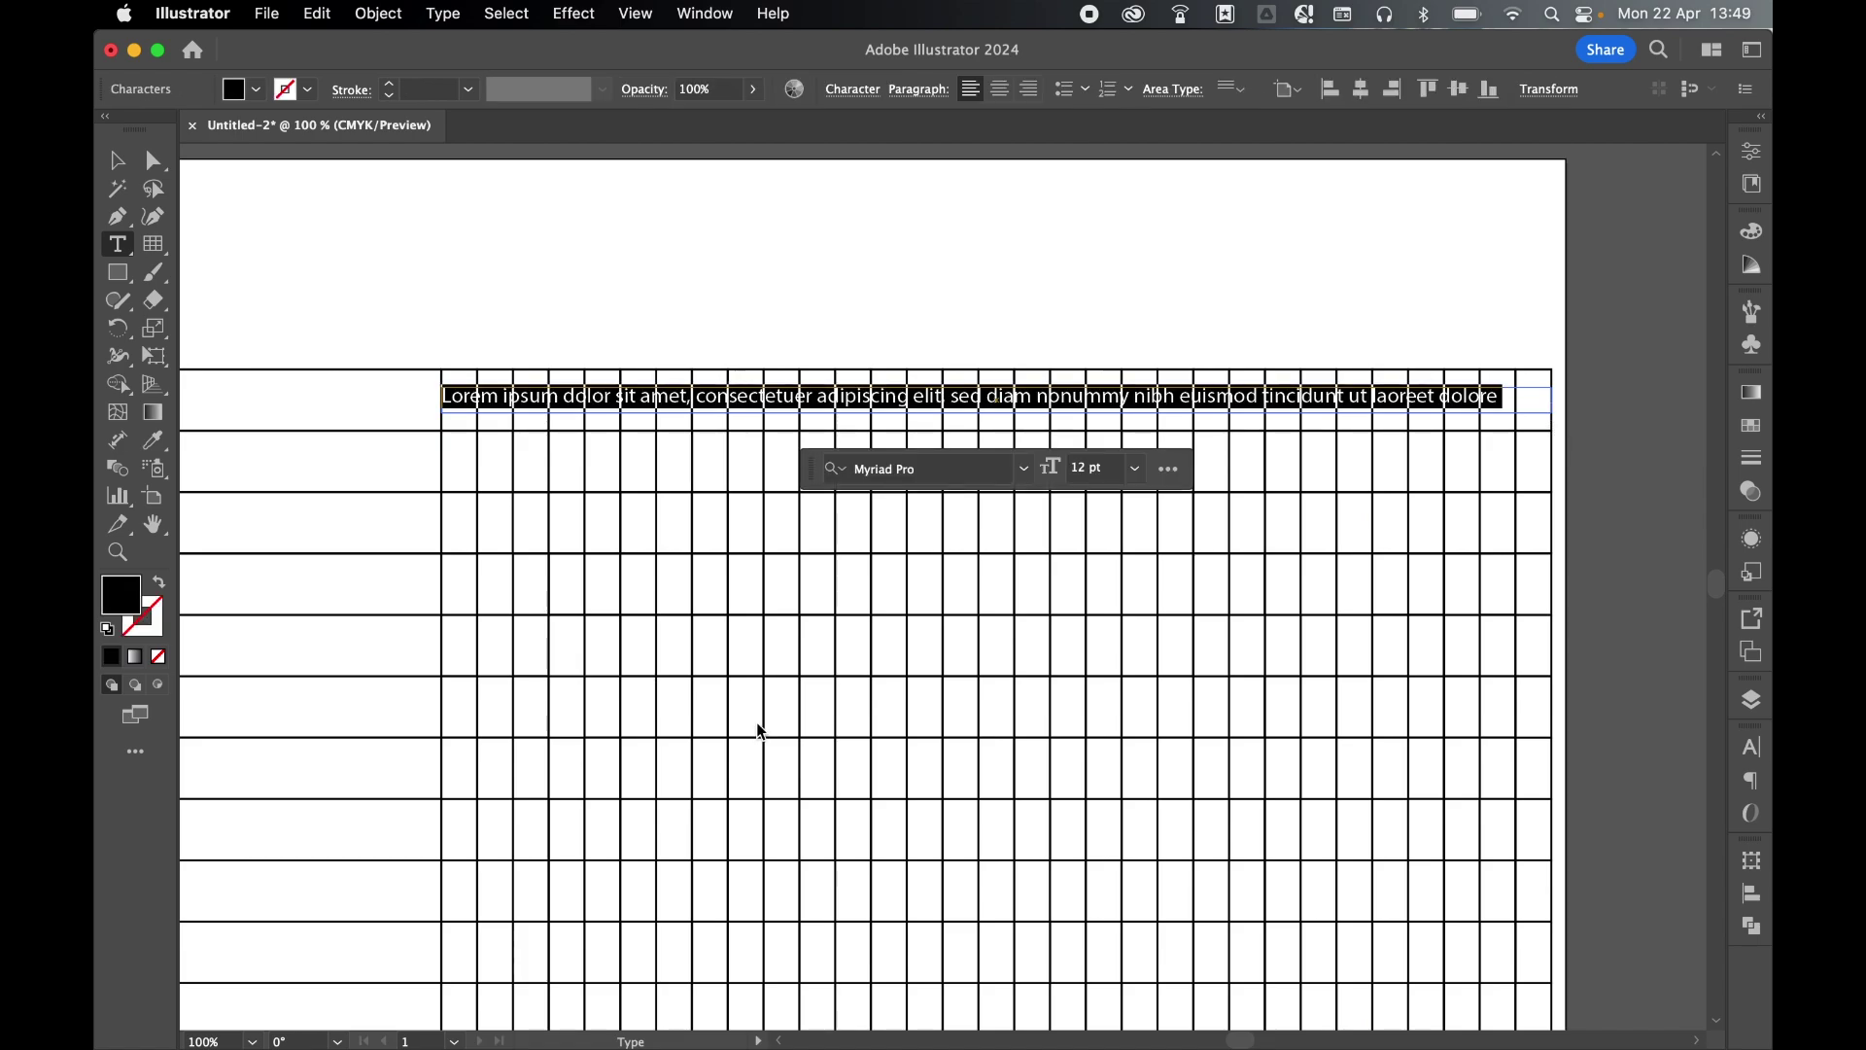
{"action": "type", "text": "12"}
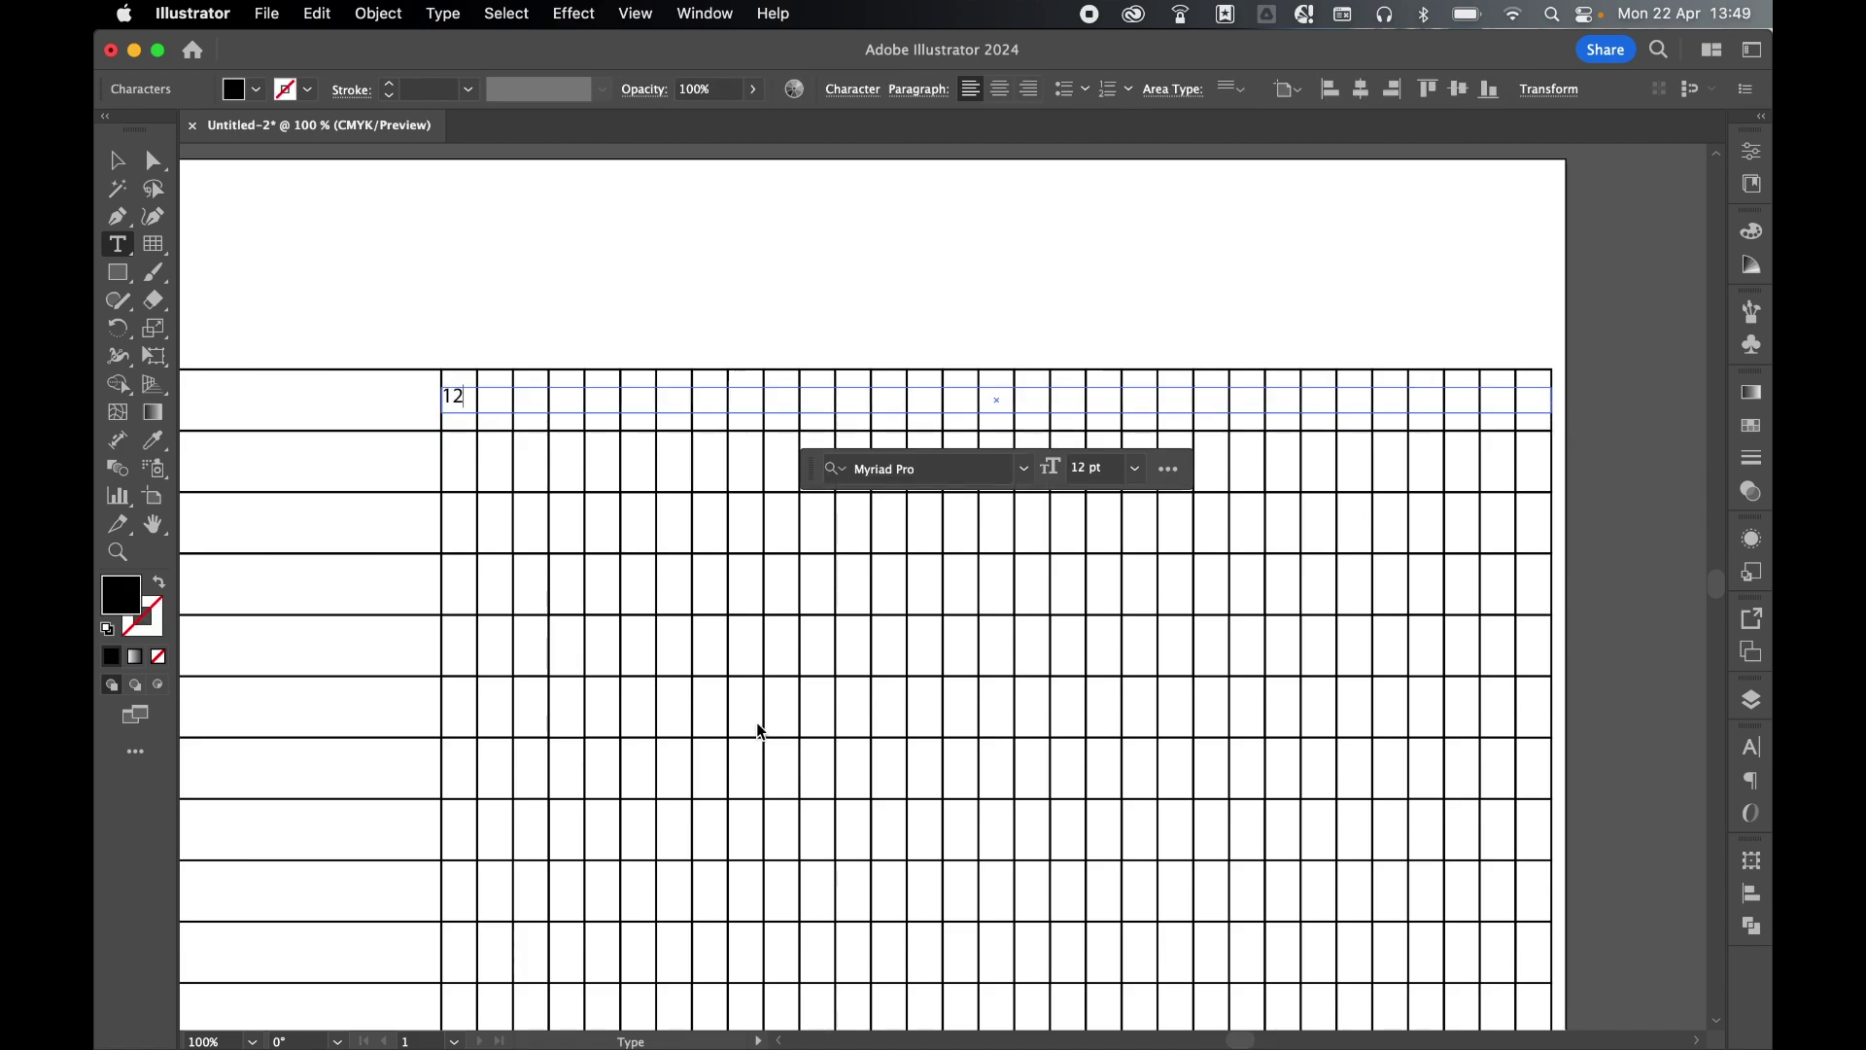
{"action": "left_click", "coordinate": [703, 13]}
Step: Add a centre-justified tab stop at 7.057 mm in the Tabs panel and repeat it across the ruler
{"action": "scroll", "coordinate": [763, 778], "scroll_direction": "down", "scroll_amount": 5}
{"action": "mouse_move", "coordinate": [972, 819]}
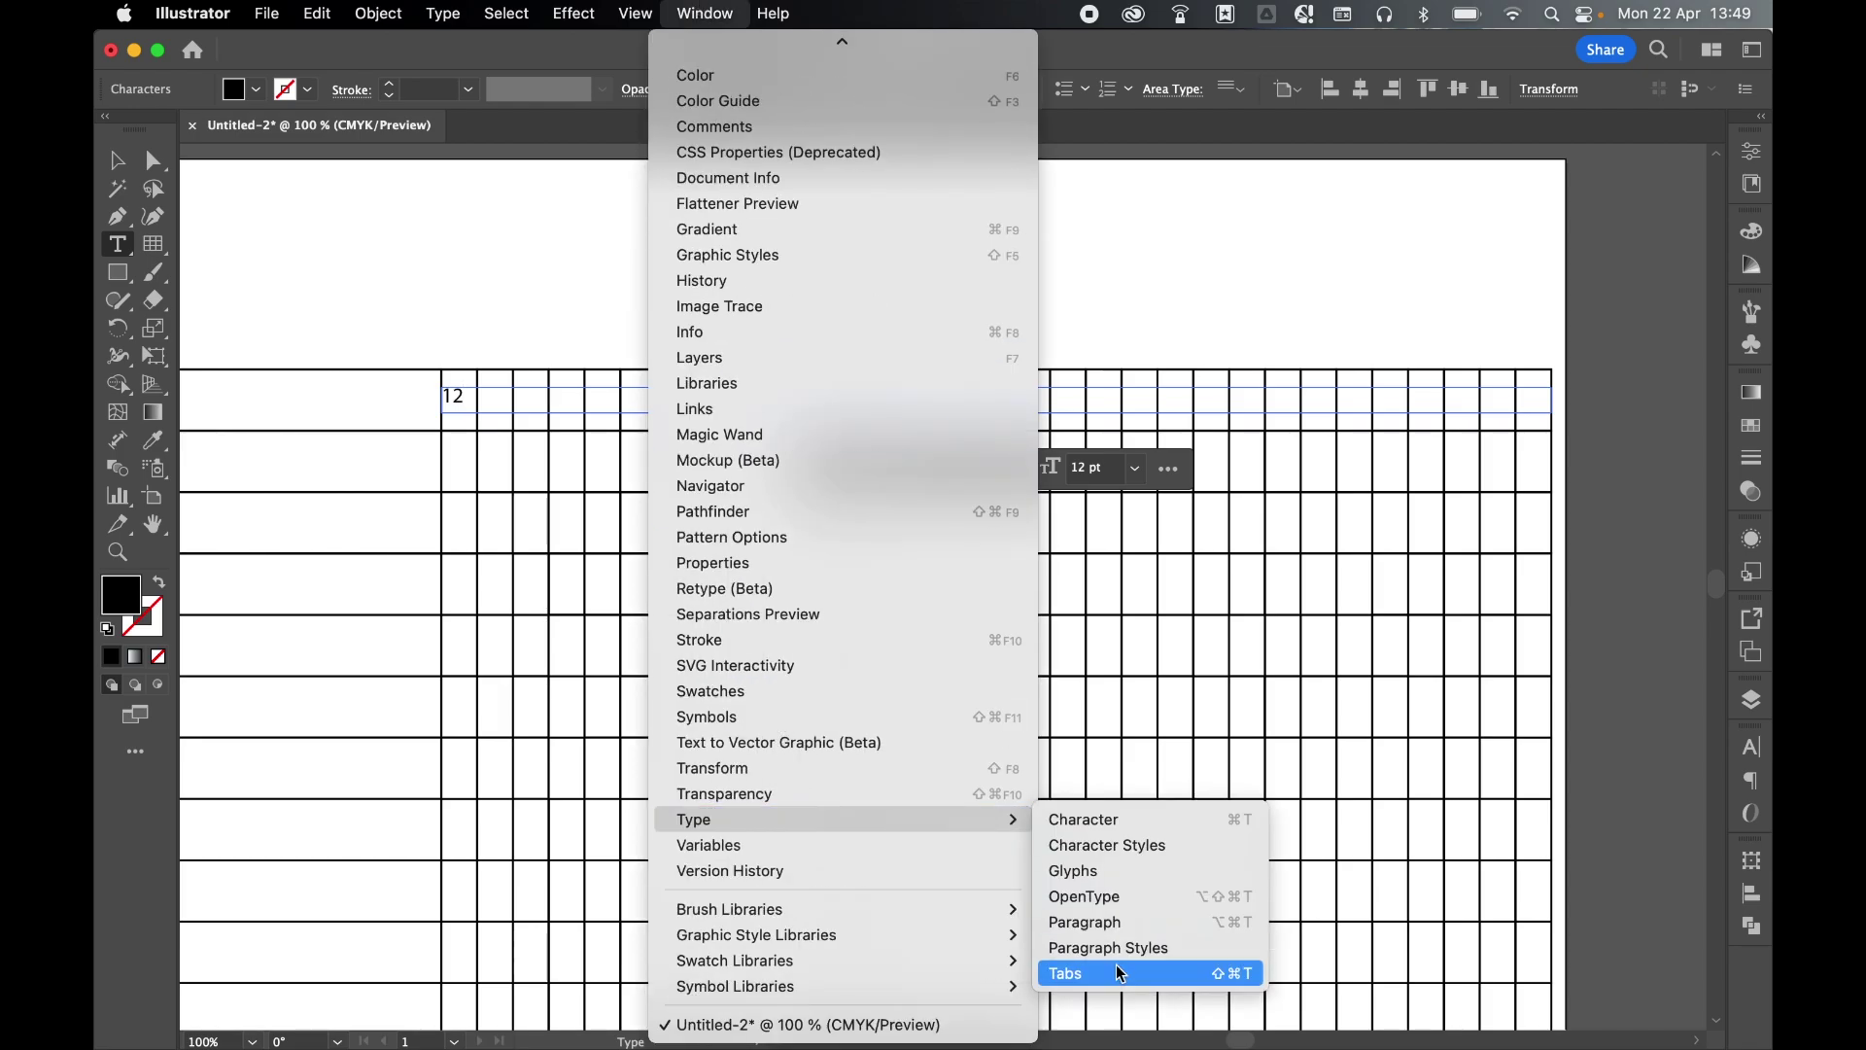
{"action": "left_click", "coordinate": [1121, 973]}
{"action": "left_click_drag", "start_coordinate": [514, 269], "coordinate": [505, 217]}
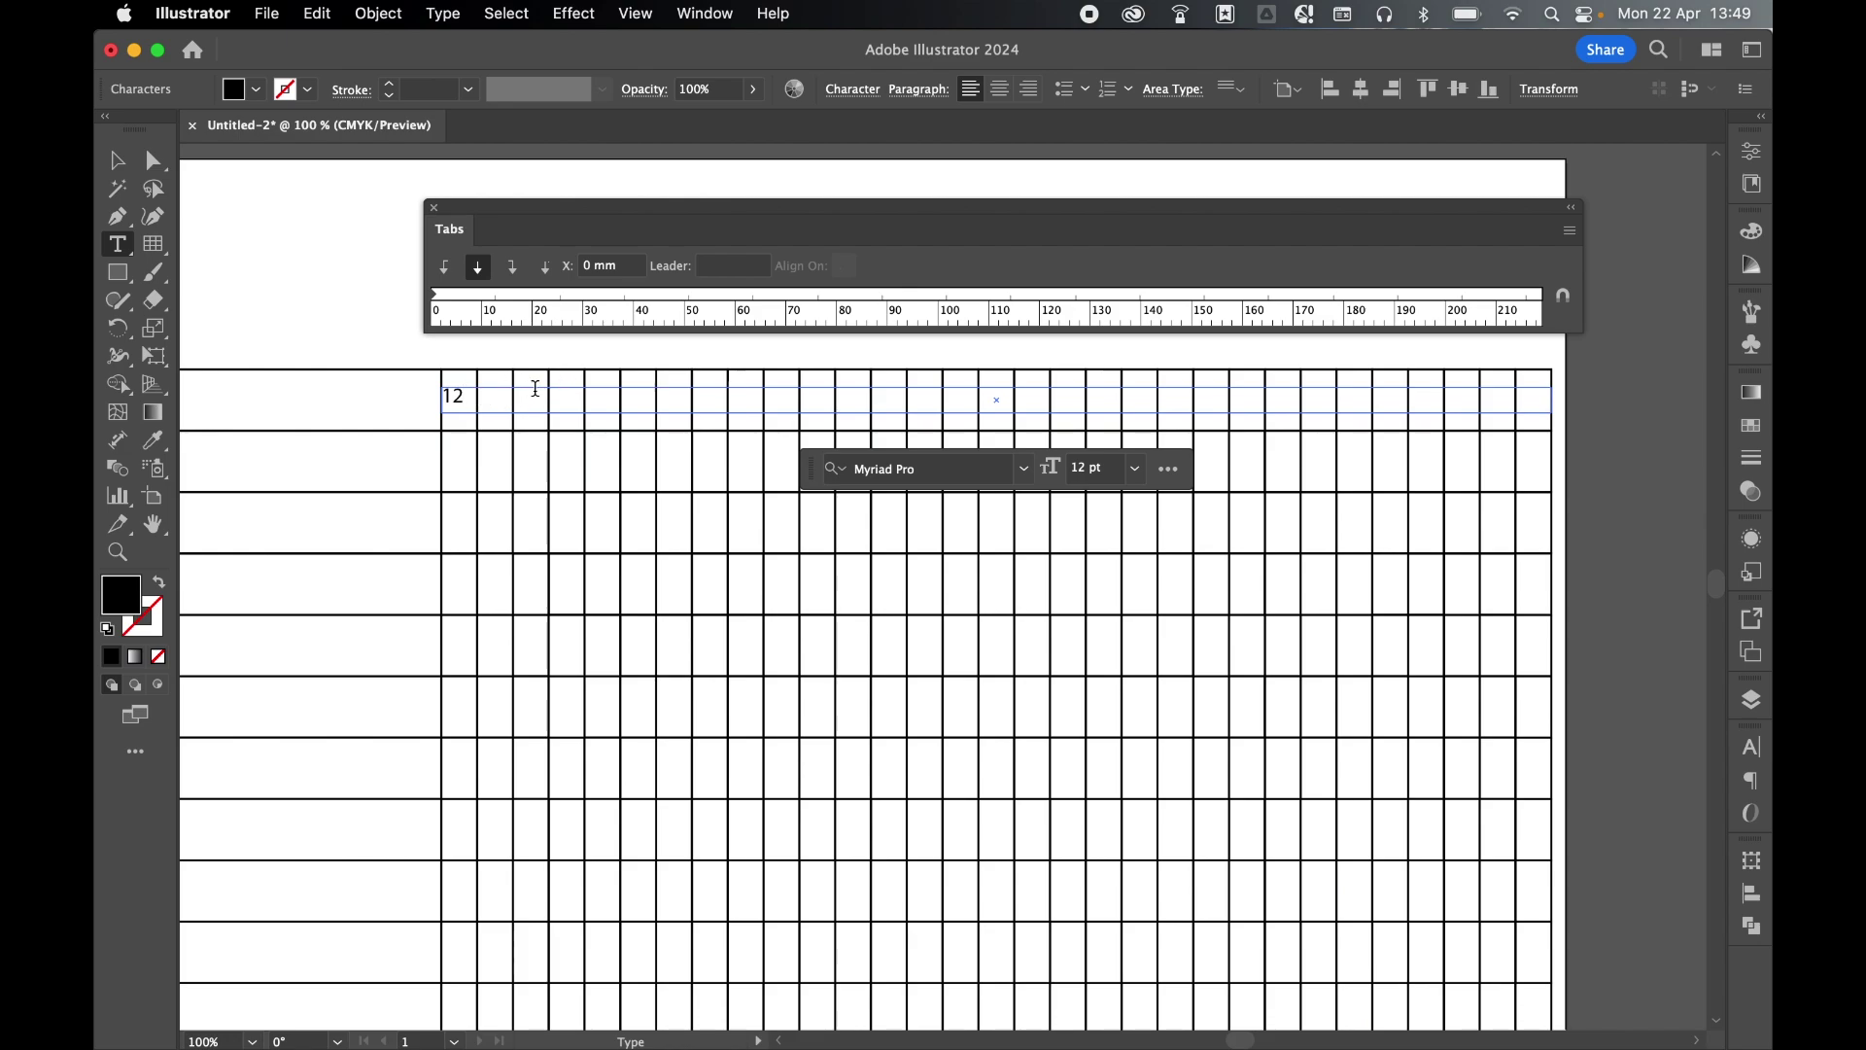
{"action": "left_click", "coordinate": [479, 268]}
{"action": "left_click", "coordinate": [583, 303]}
{"action": "left_click_drag", "start_coordinate": [583, 304], "coordinate": [452, 293]}
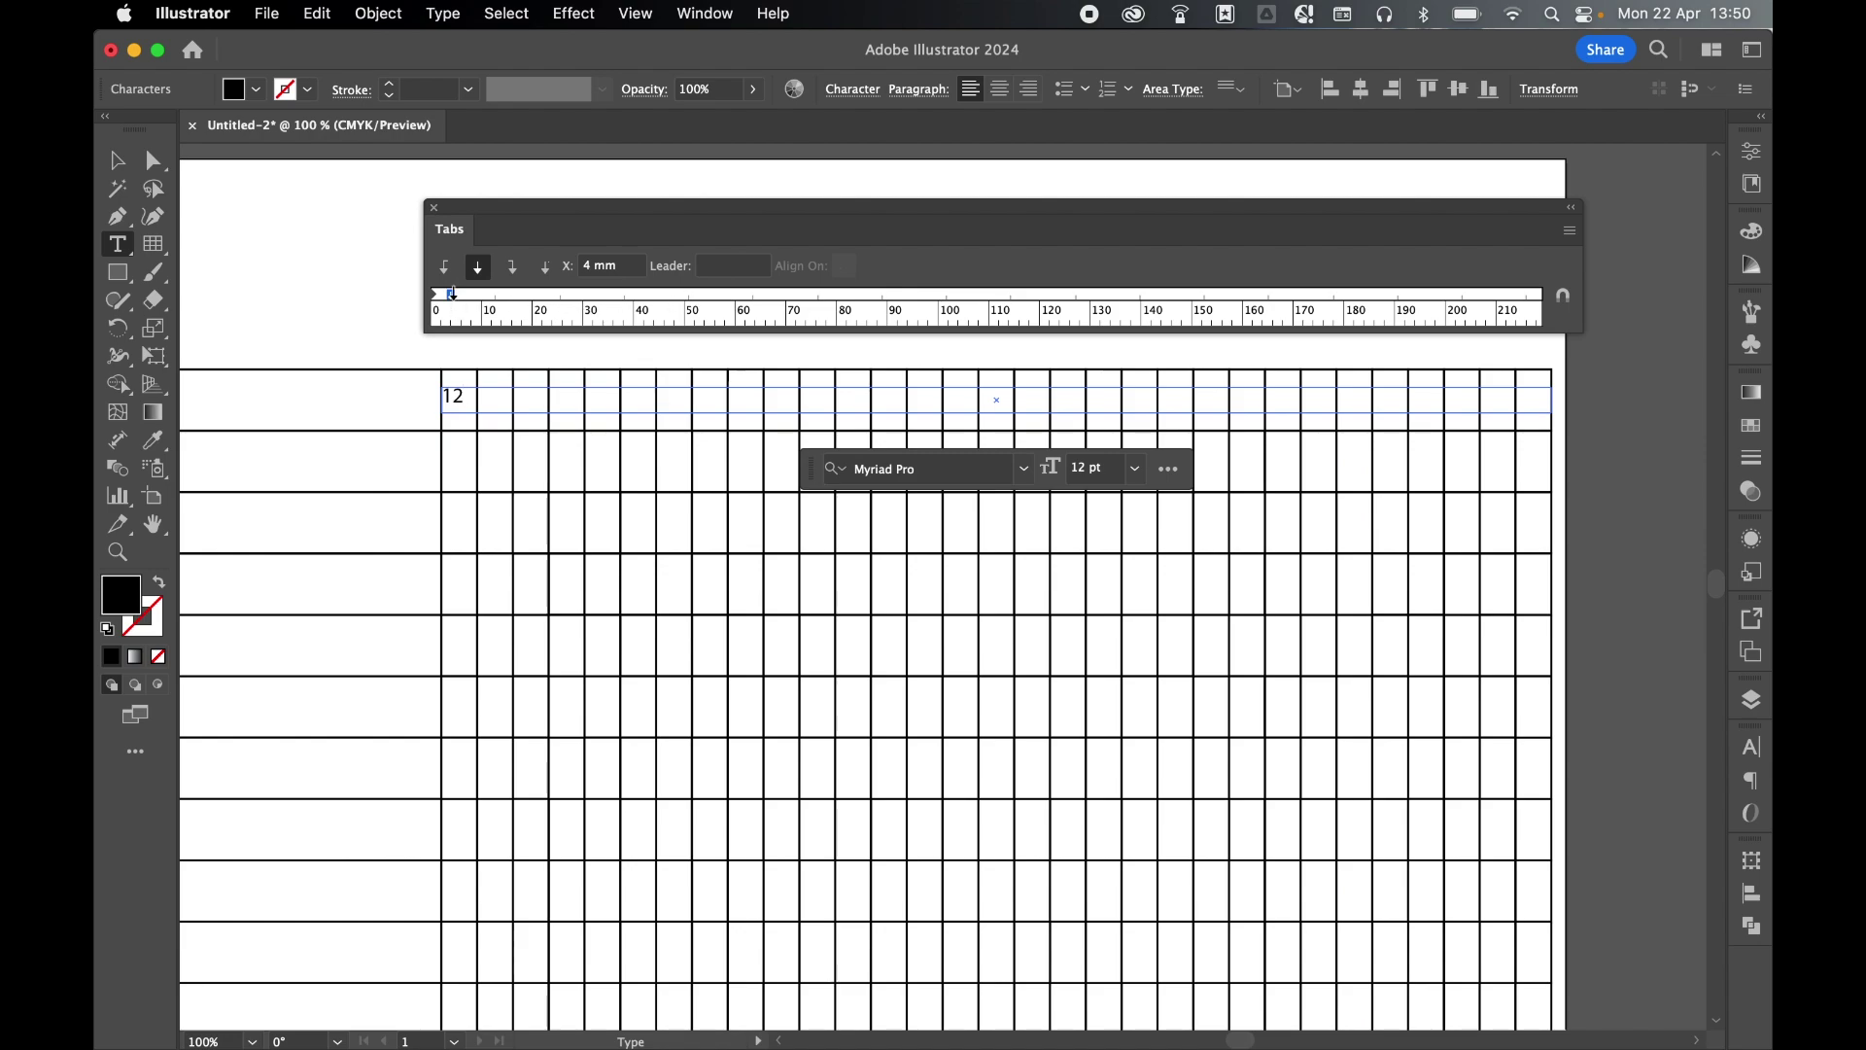
{"action": "left_click", "coordinate": [565, 269]}
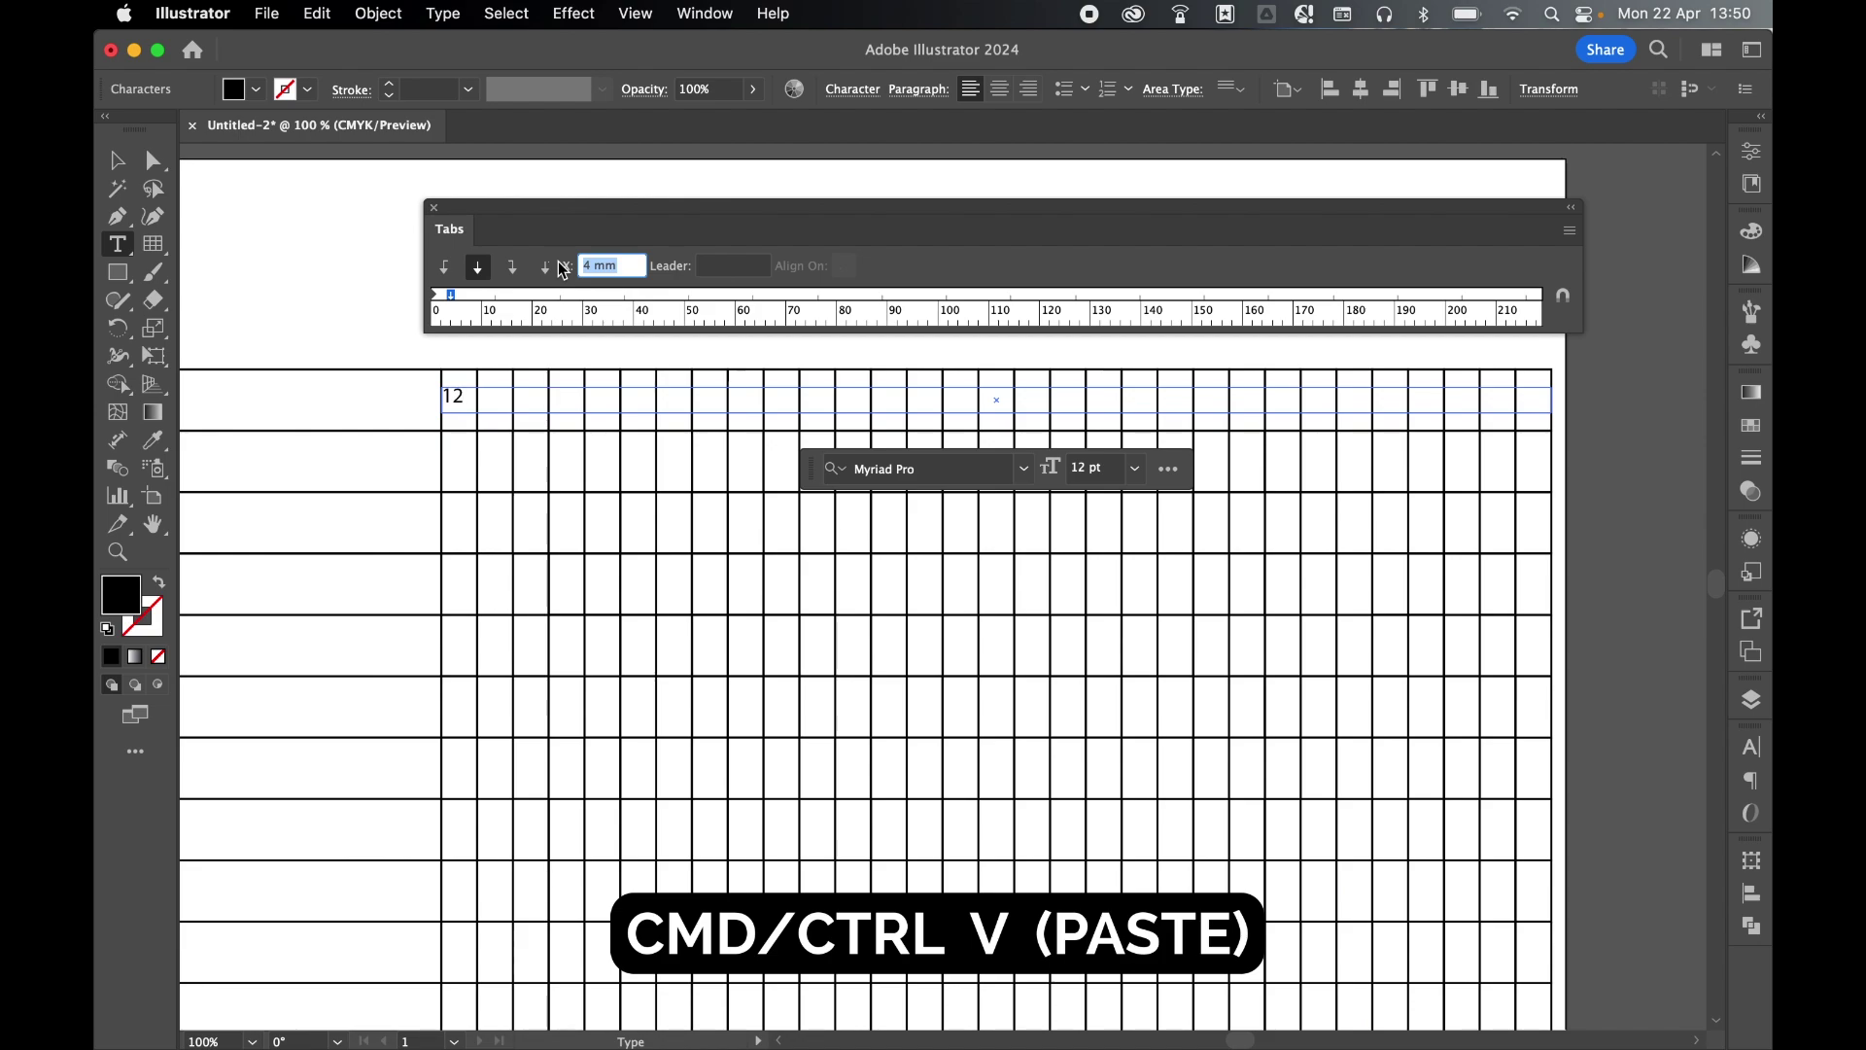
{"action": "type", "text": "7.057"}
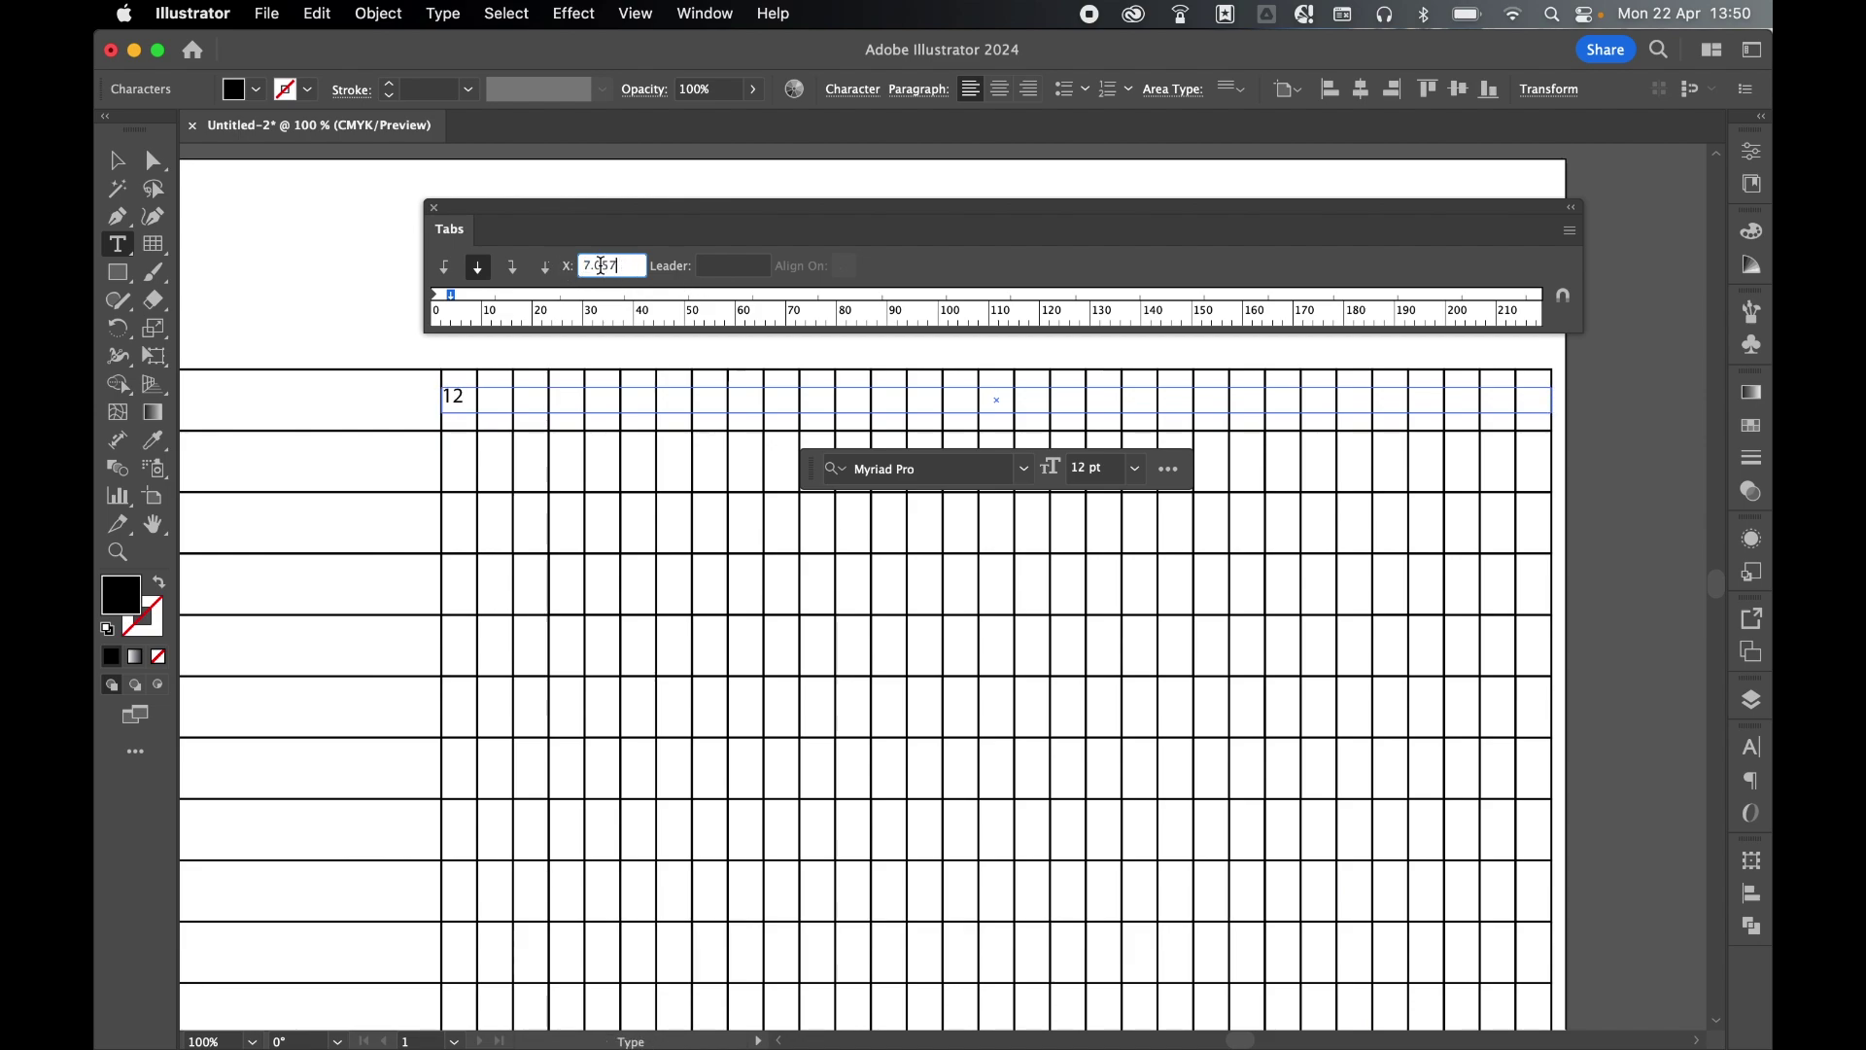
{"action": "key", "text": "Return"}
{"action": "left_click", "coordinate": [1569, 235]}
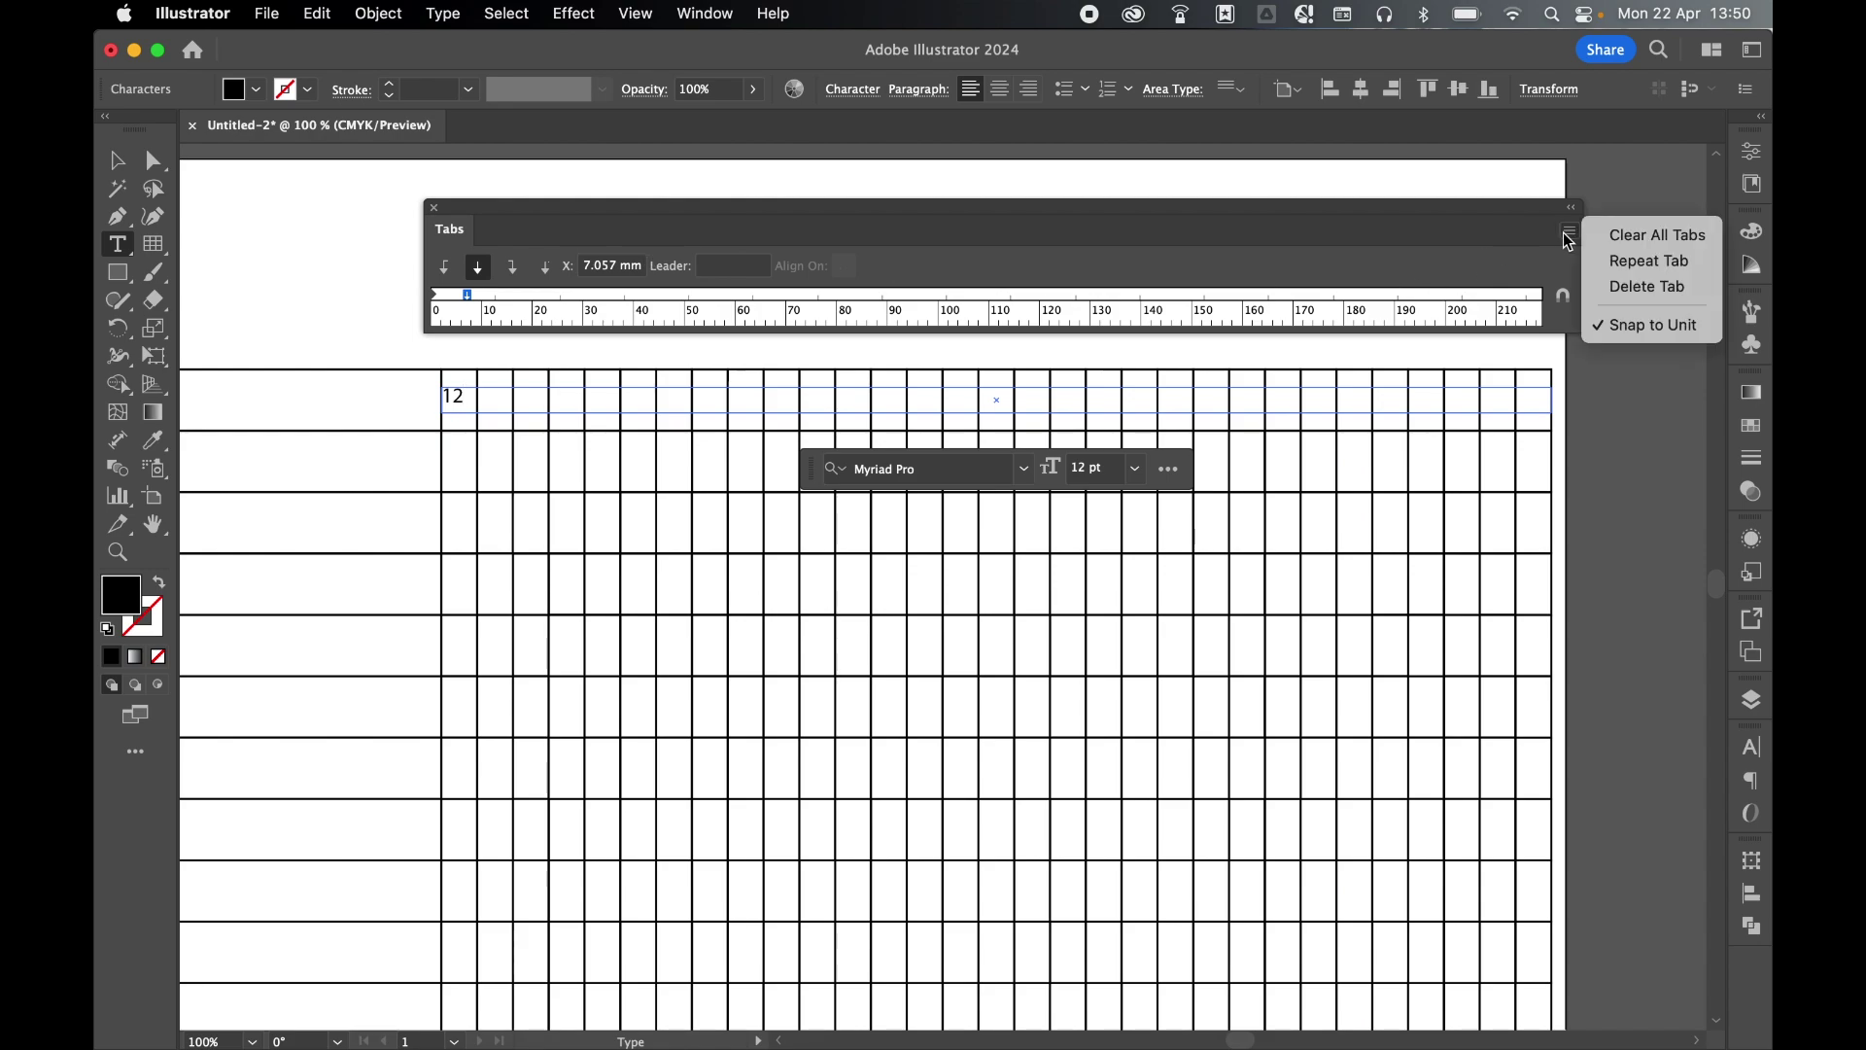
{"action": "left_click", "coordinate": [1662, 259]}
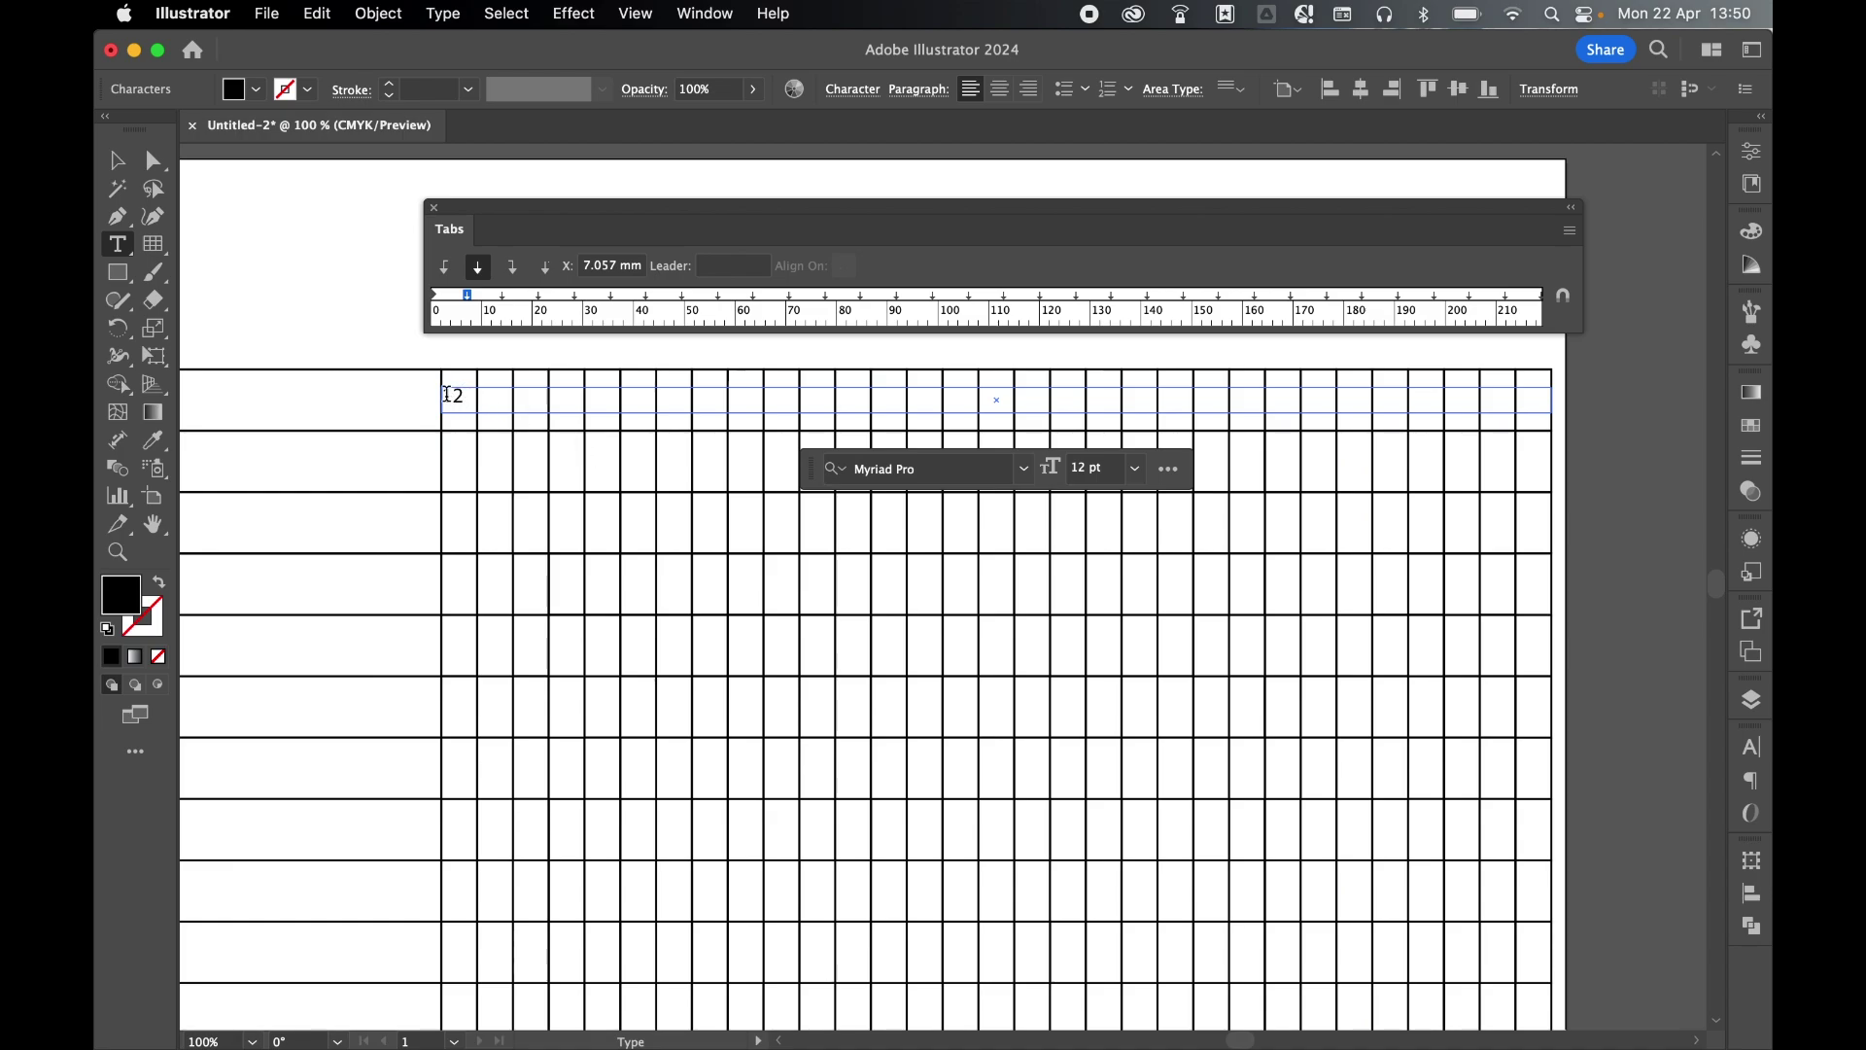
Step: Enter tab-separated numbers 1 through 31 in the header row and widen the frame to show 31
{"action": "key", "text": "Tab"}
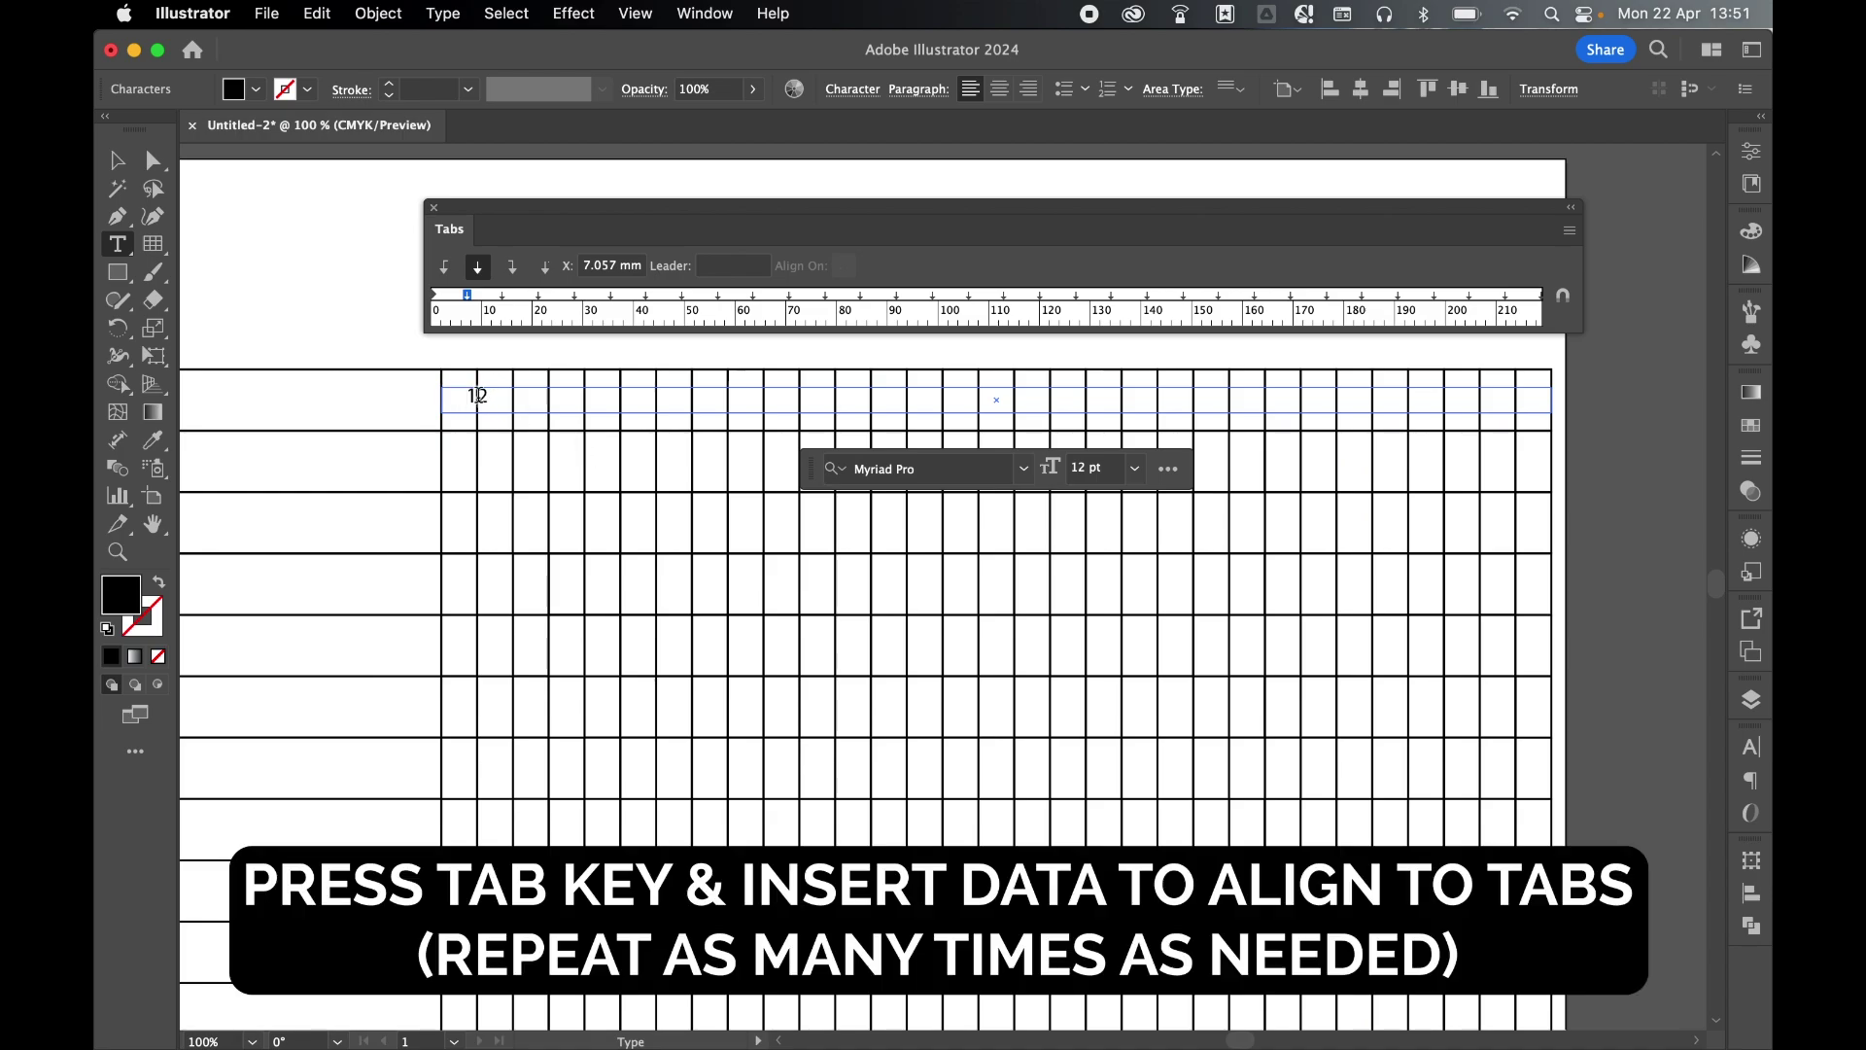
{"action": "left_click", "coordinate": [477, 396]}
{"action": "key", "text": "Tab"}
{"action": "key", "text": "Tab"}
{"action": "type", "text": "3\t4"}
{"action": "key", "text": "Tab"}
{"action": "type", "text": "5"}
{"action": "type", "text": "6\t7\t8\t9\t10\t11\t12\t13\t14\t15\t16\t17\t18\t19\t20\t21\t22\t23\t24\t25"}
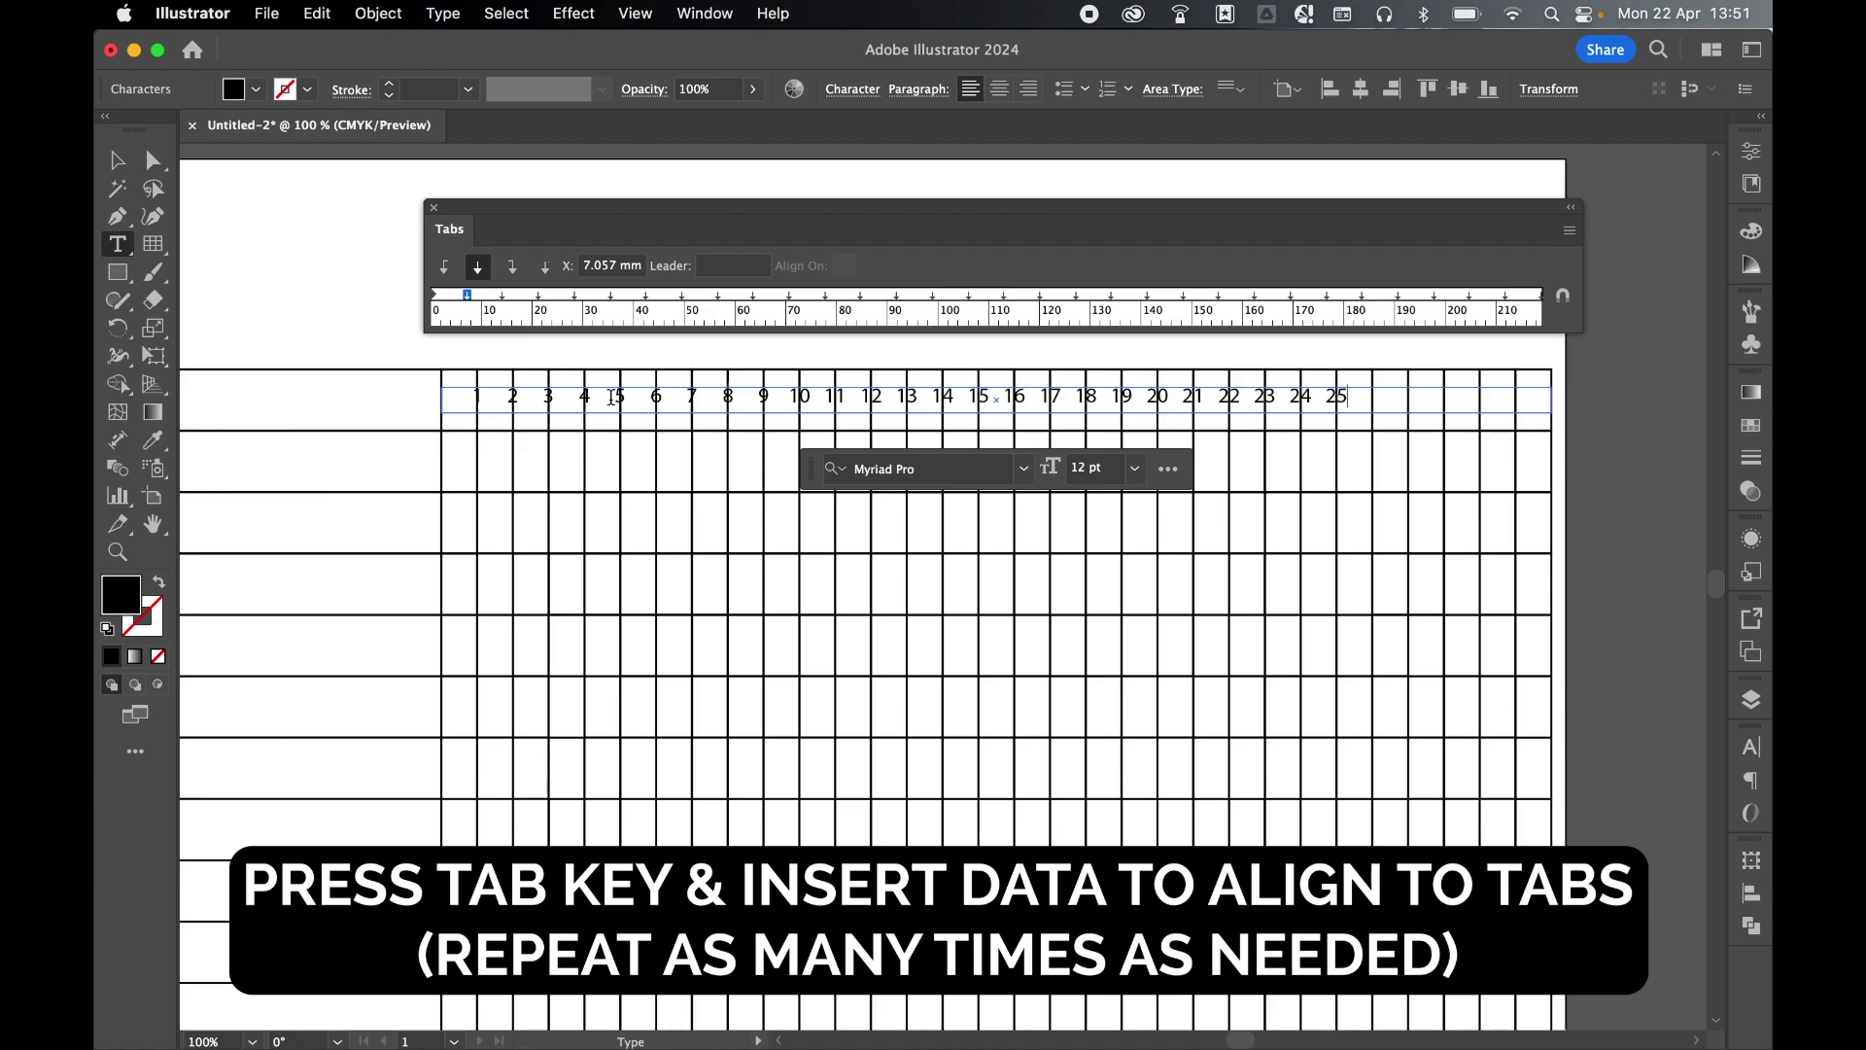
{"action": "type", "text": "\t26\t27\t28\t29\t30"}
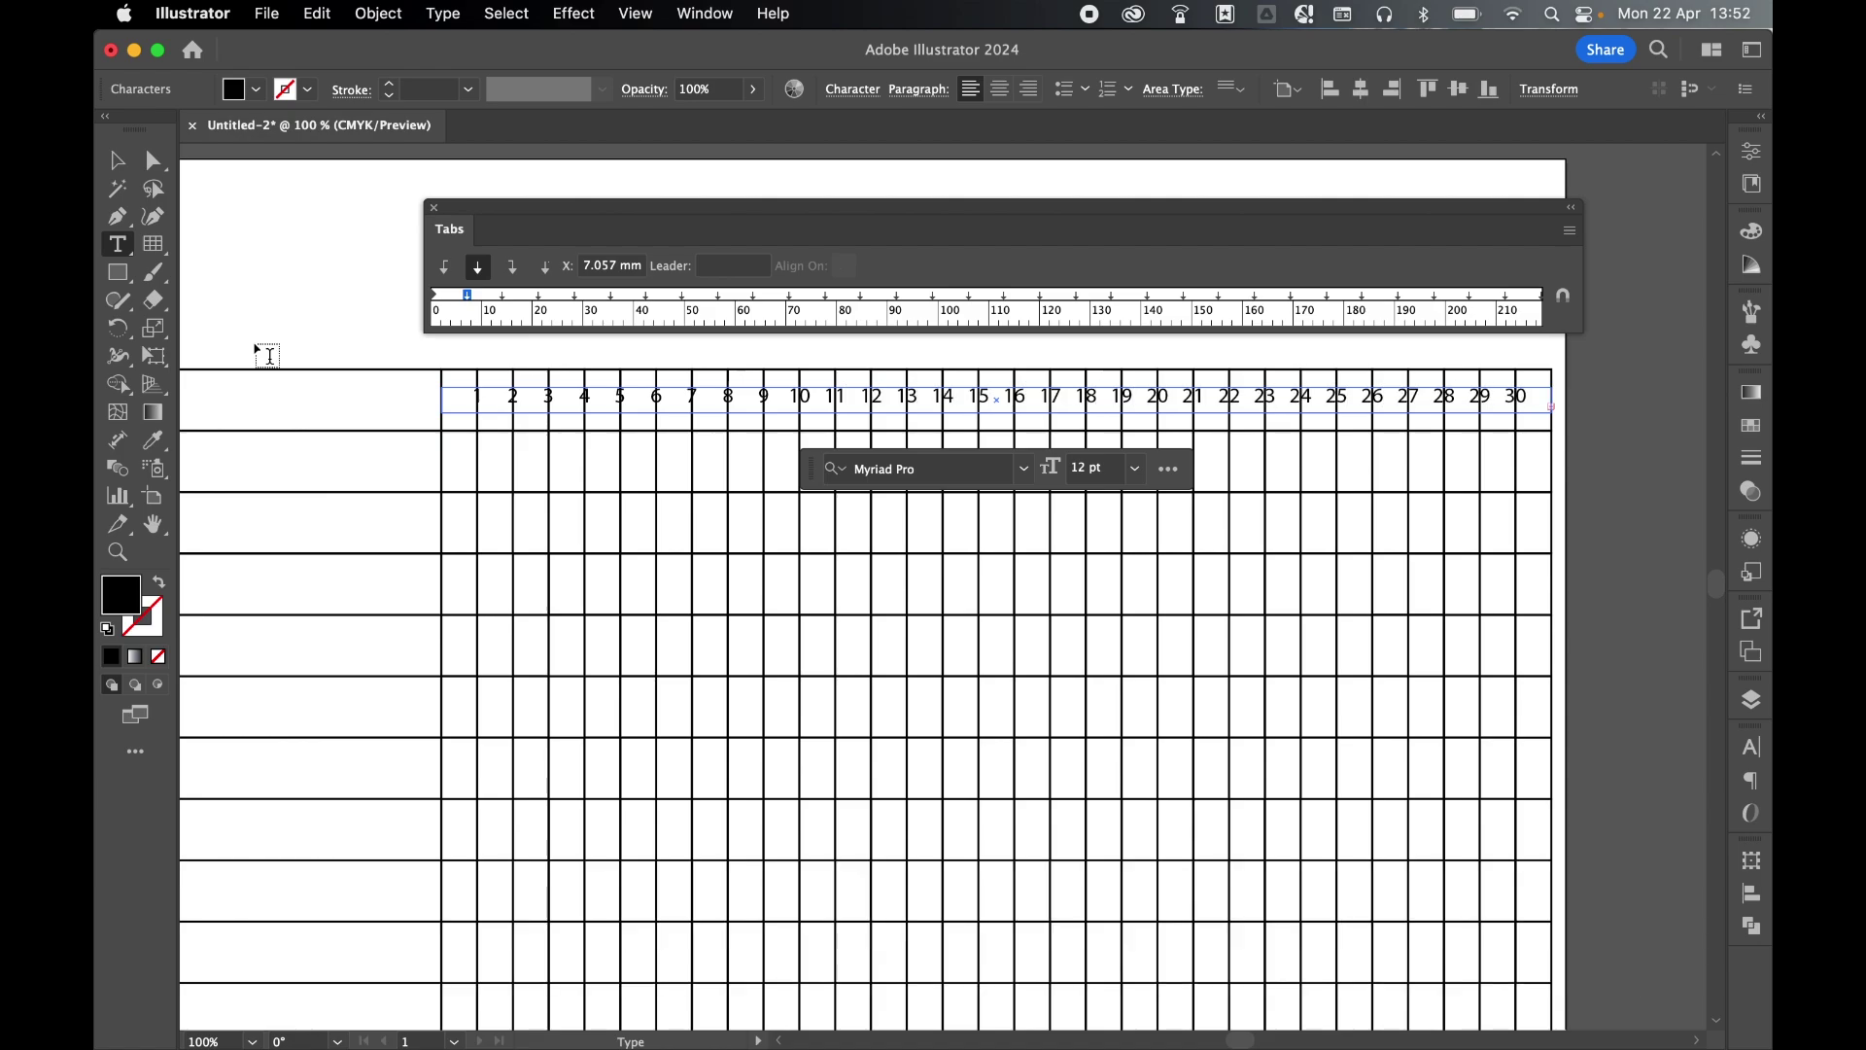
{"action": "left_click", "coordinate": [116, 161]}
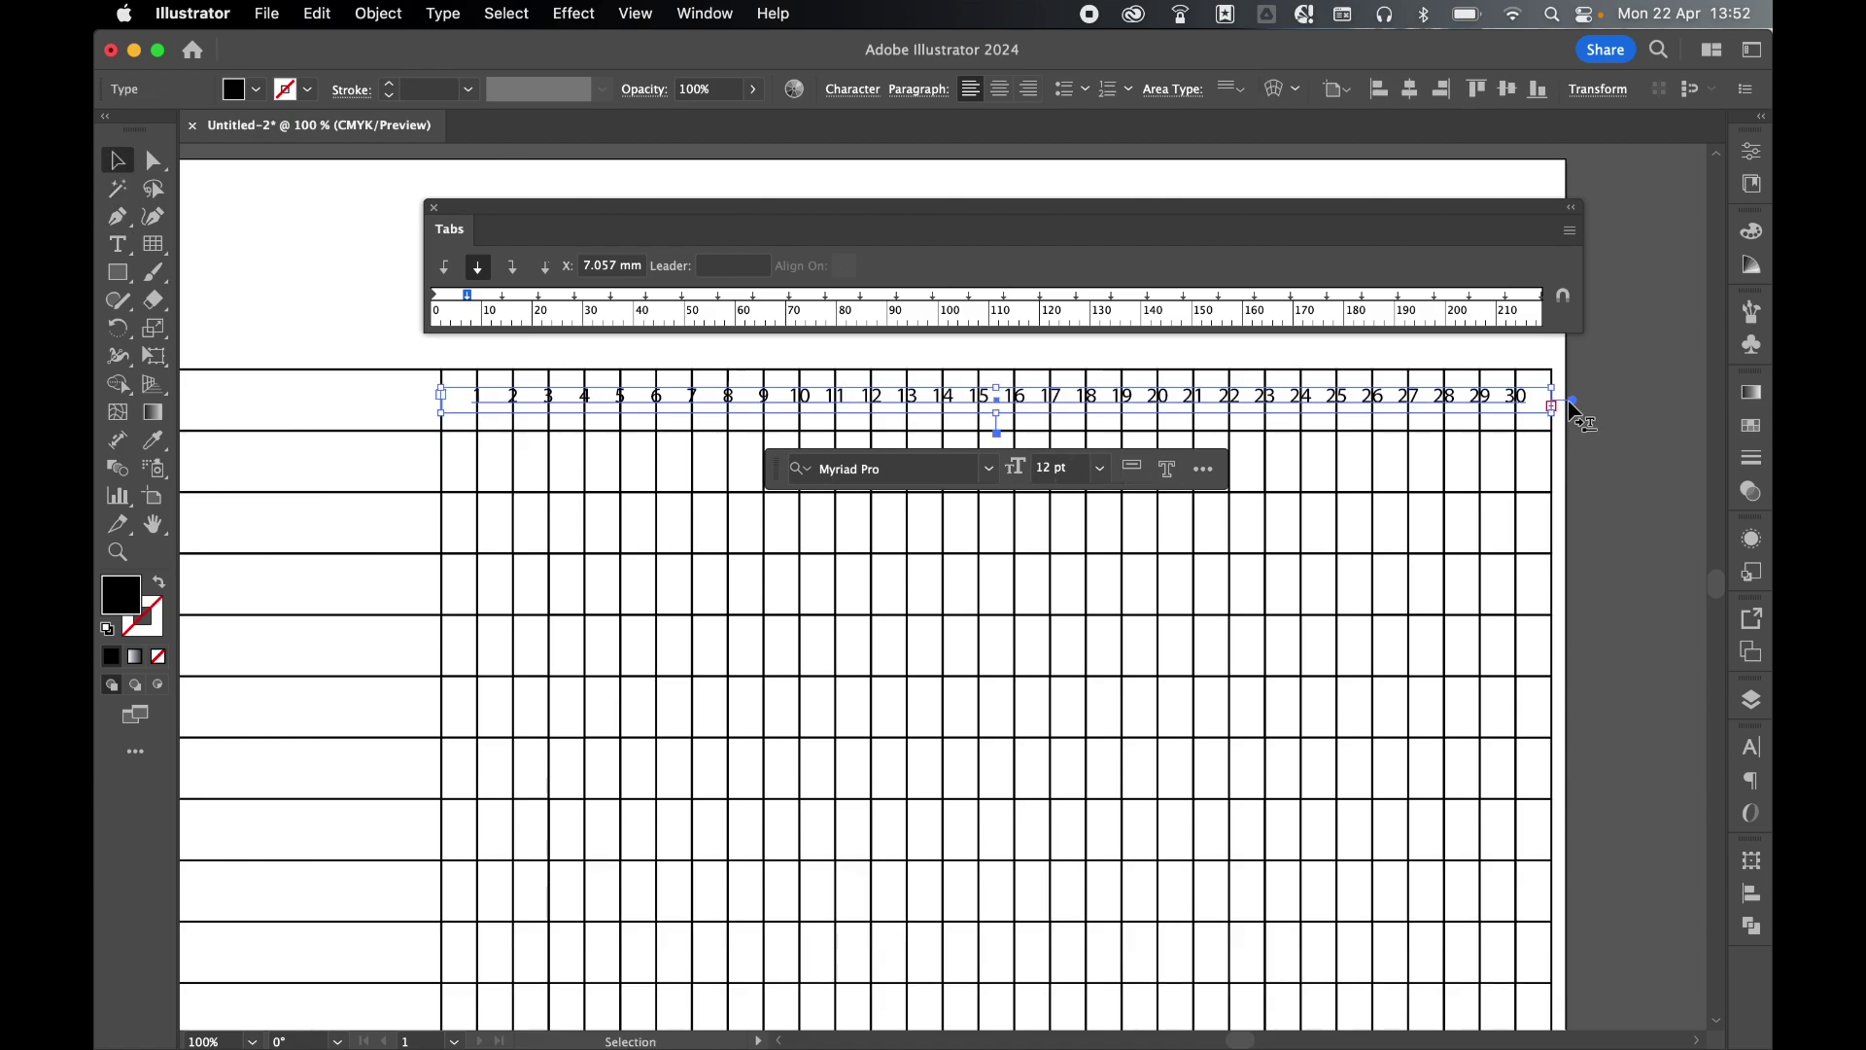
{"action": "left_click_drag", "start_coordinate": [1555, 400], "coordinate": [1579, 400]}
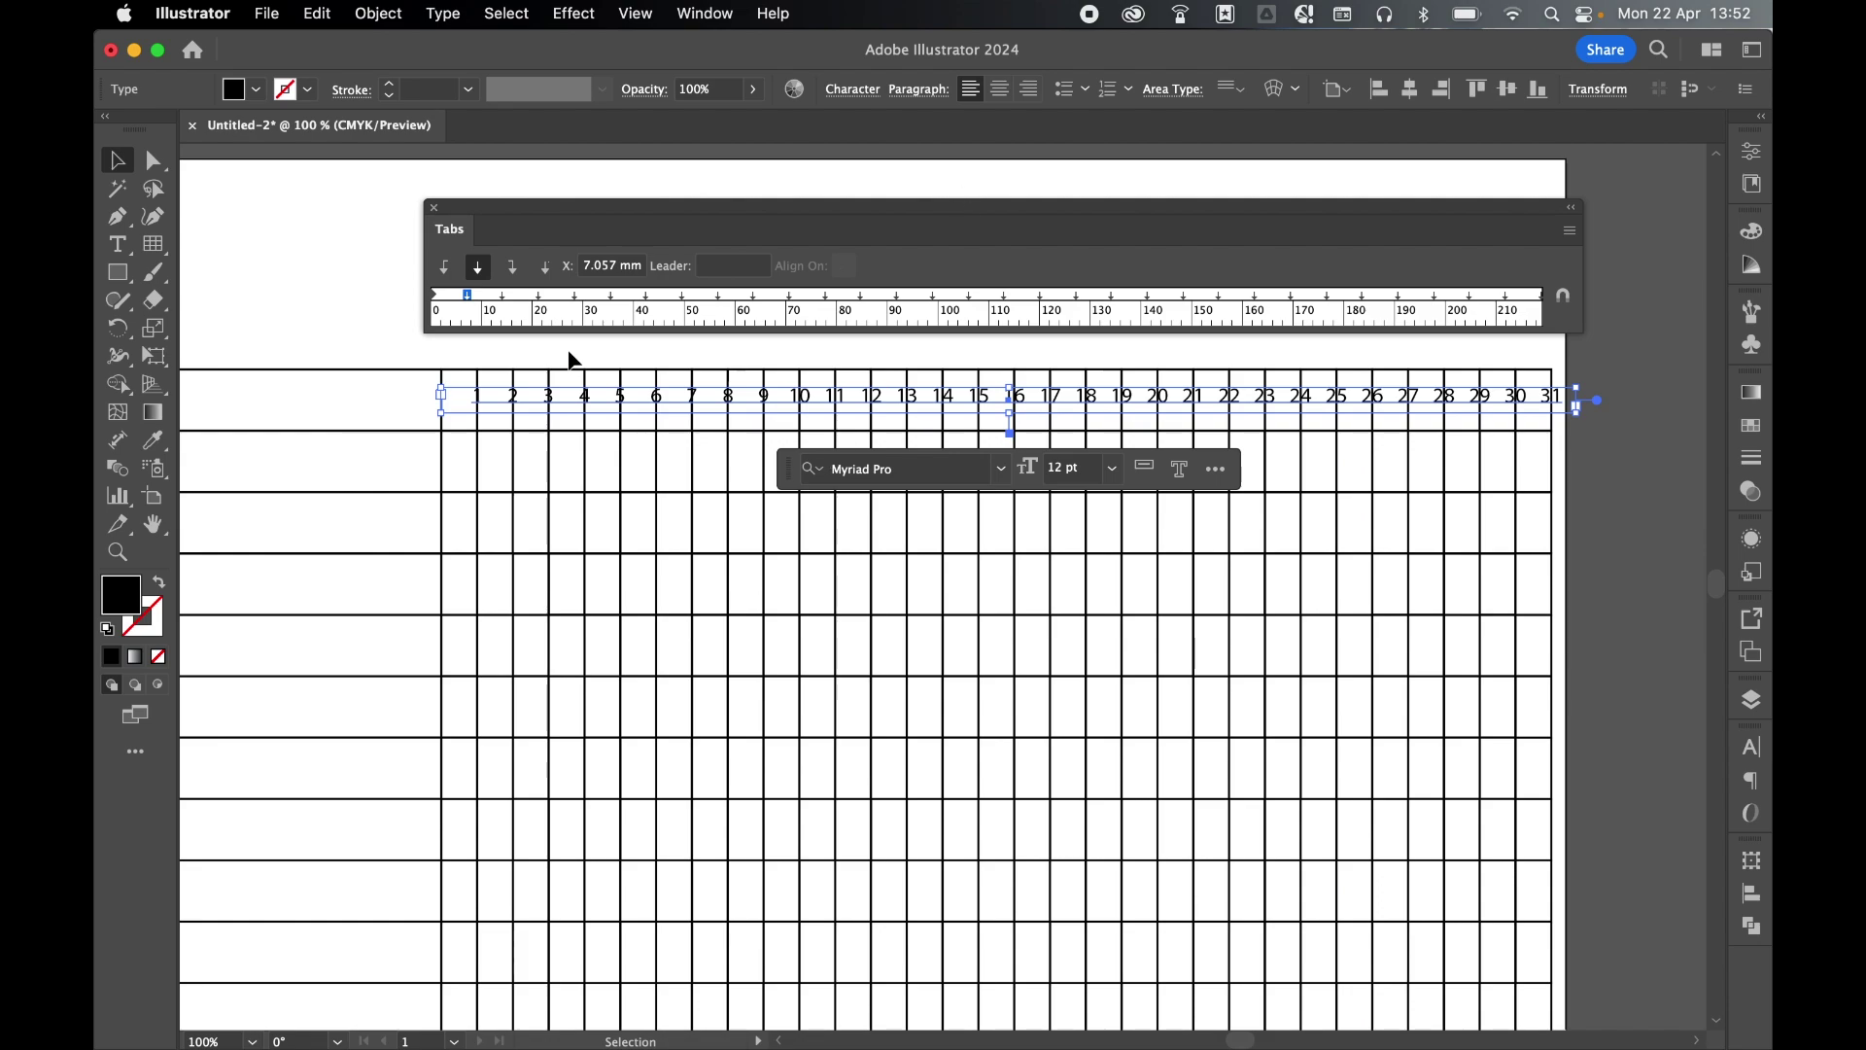
Step: Type a 7.057 text note on the artboard above the grid
{"action": "key", "text": "t"}
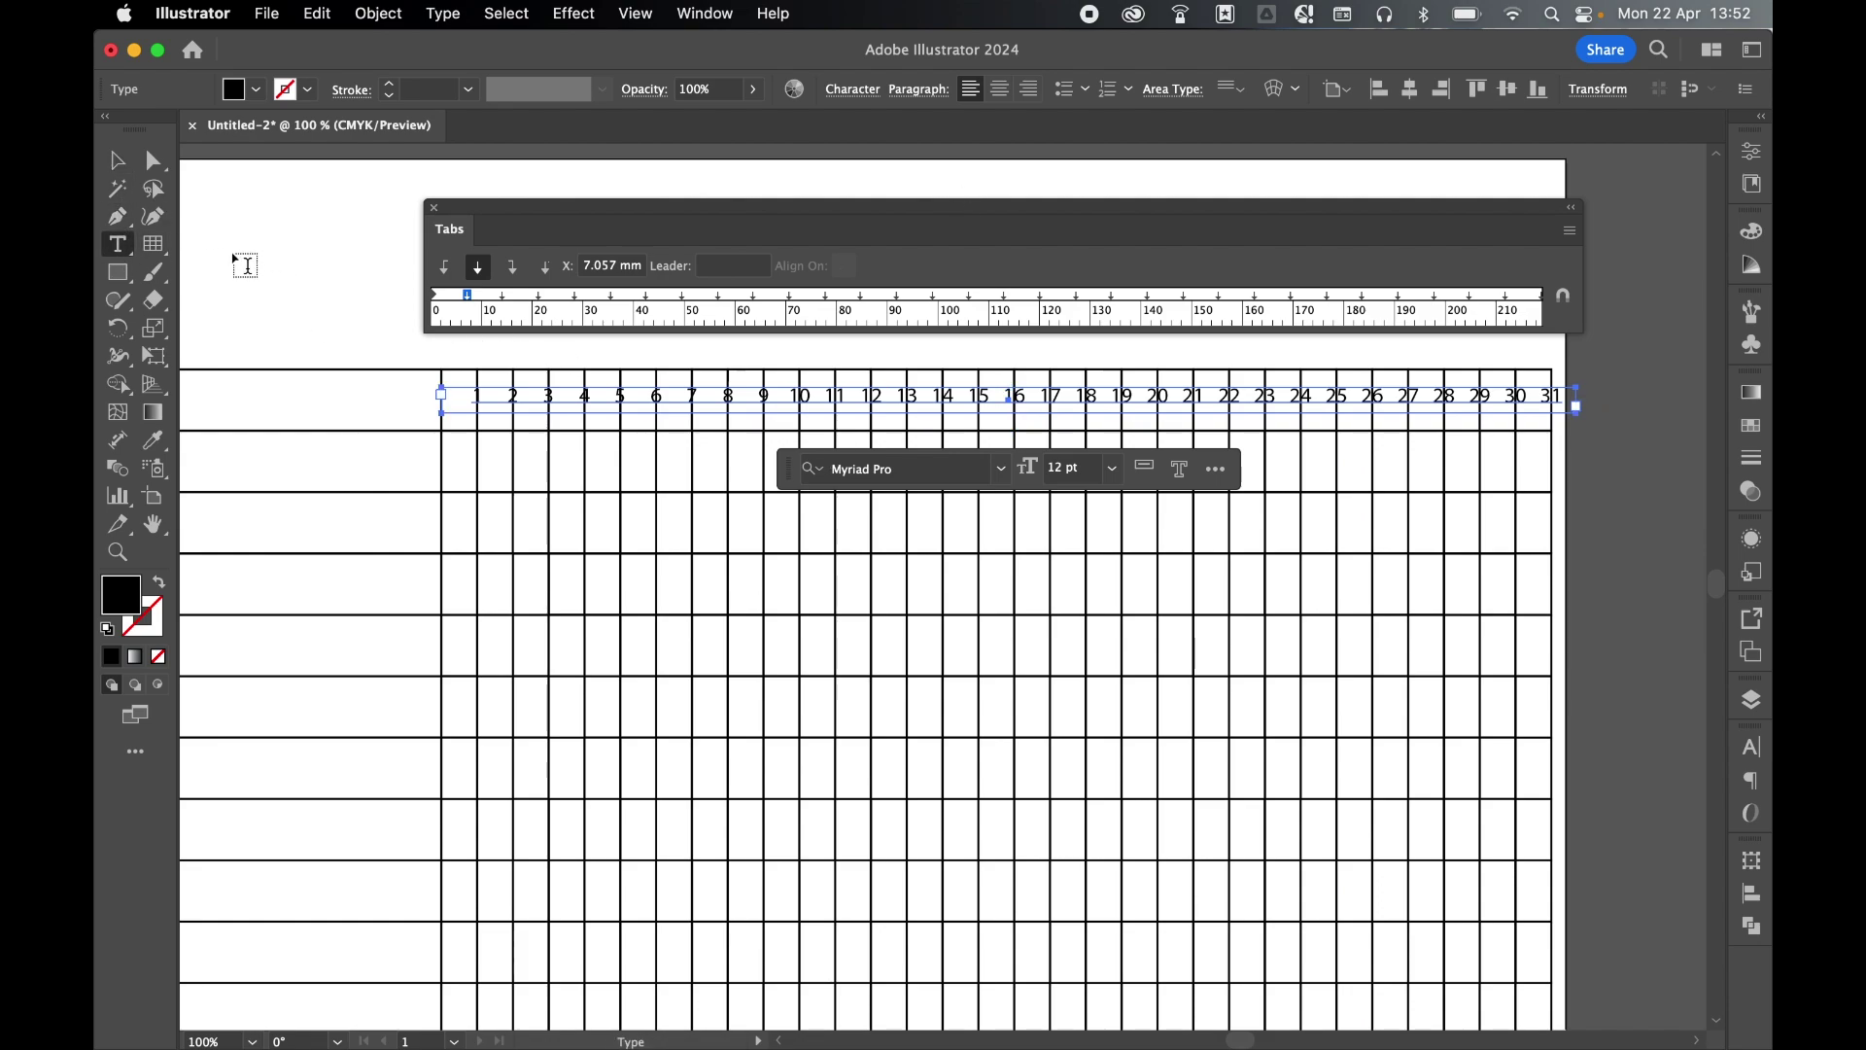
{"action": "left_click", "coordinate": [245, 257]}
{"action": "type", "text": "7.057"}
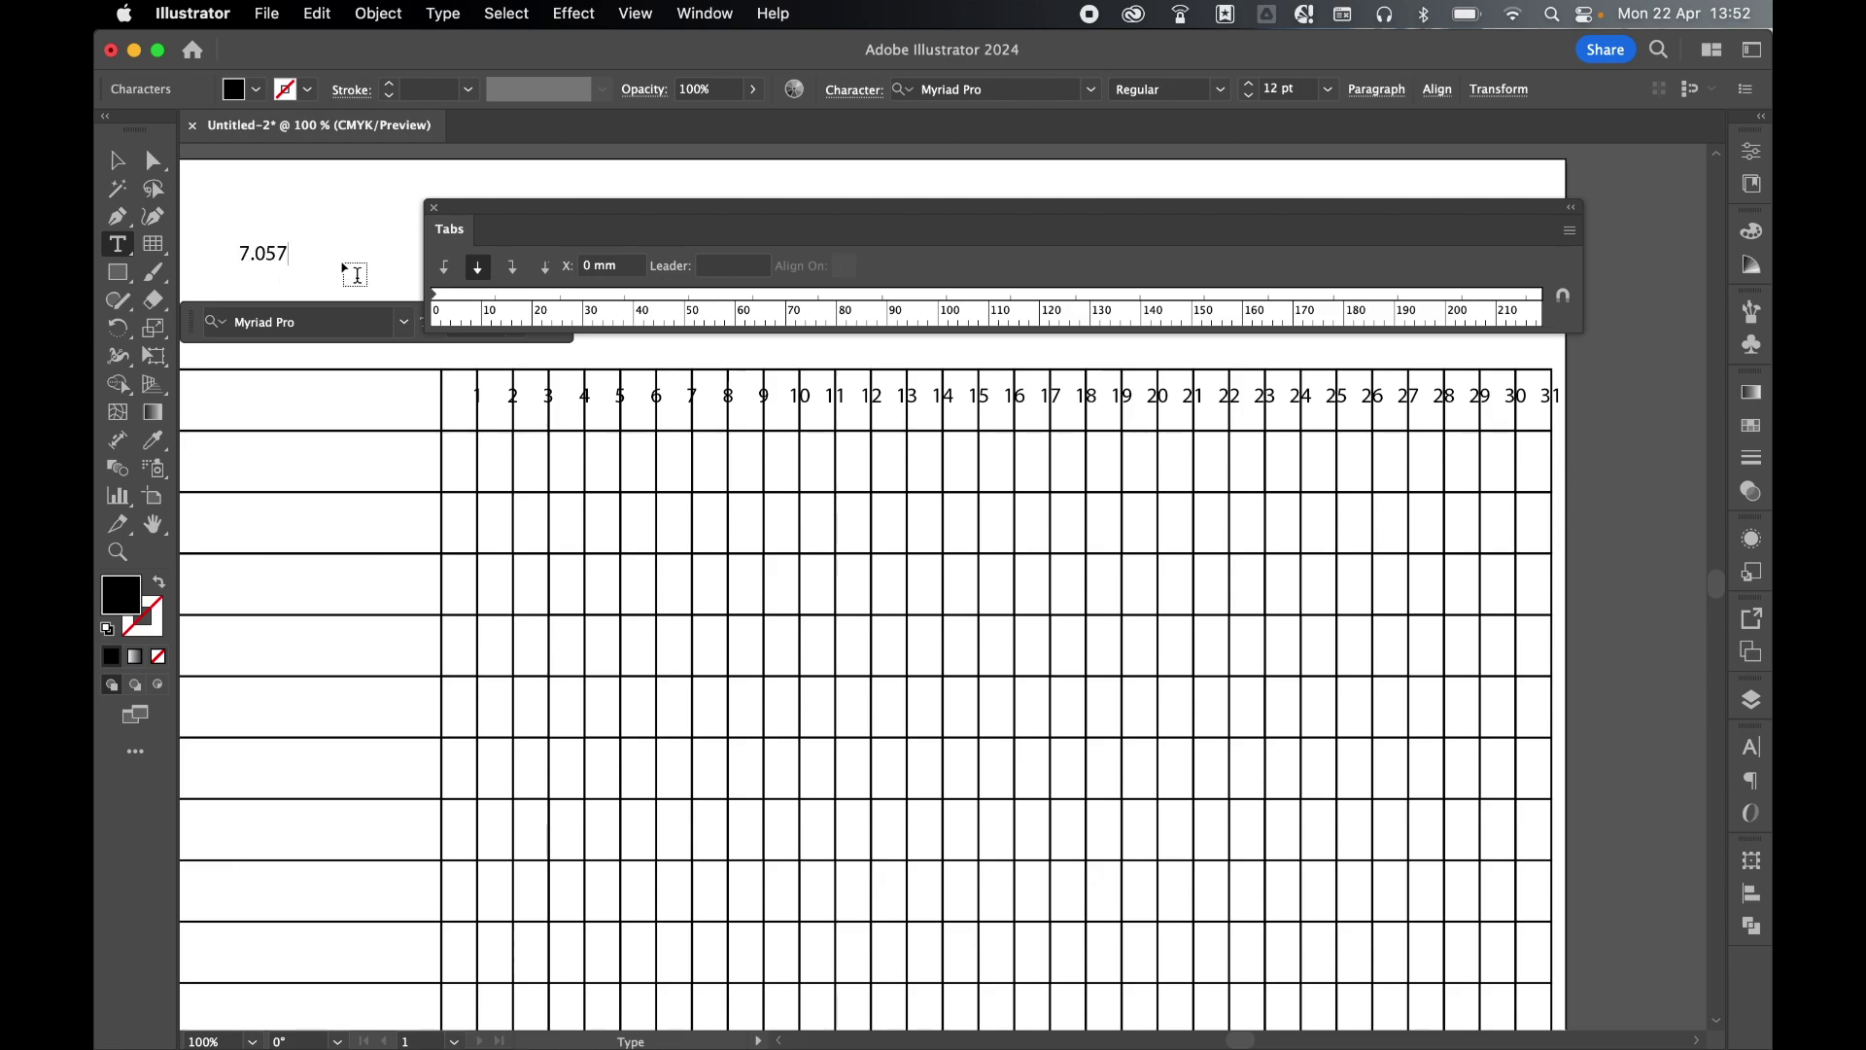
Step: Compute 7.057 ÷ 2 = 3.5285 in Calculator
{"action": "mouse_move", "coordinate": [1230, 1030]}
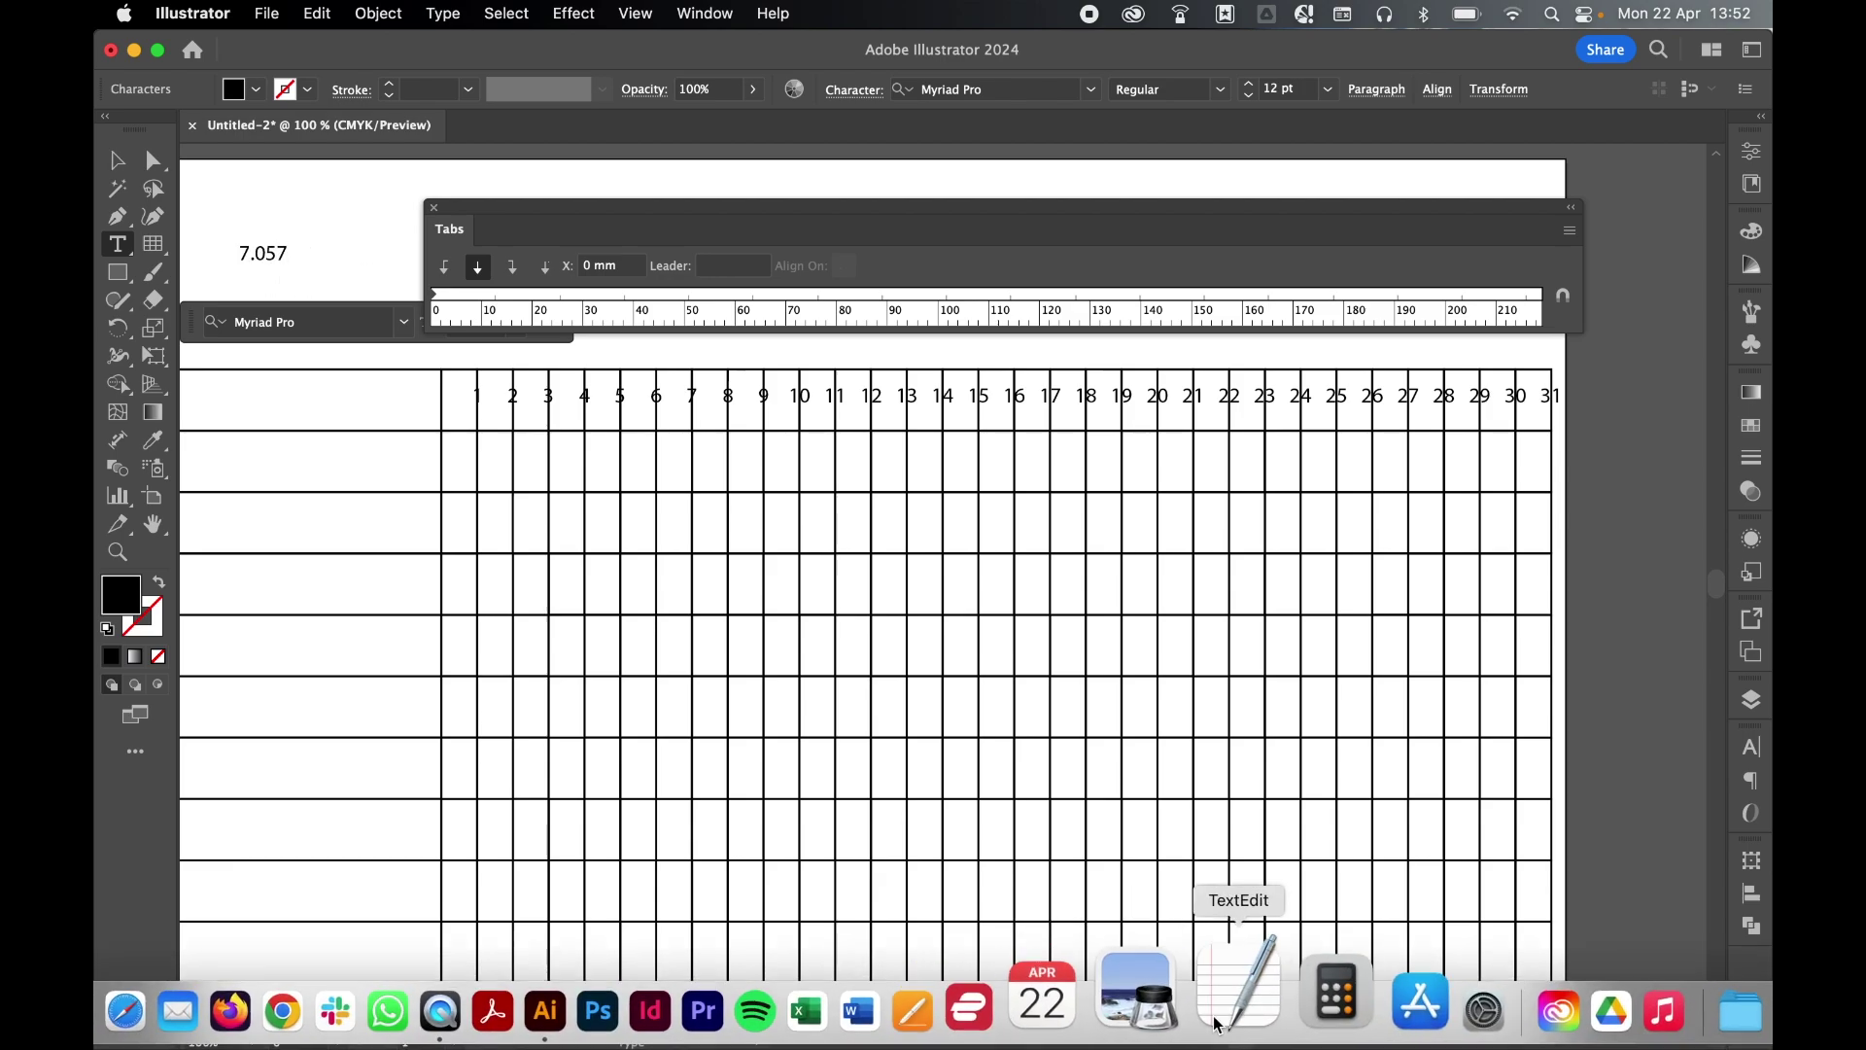
{"action": "left_click", "coordinate": [1285, 1008]}
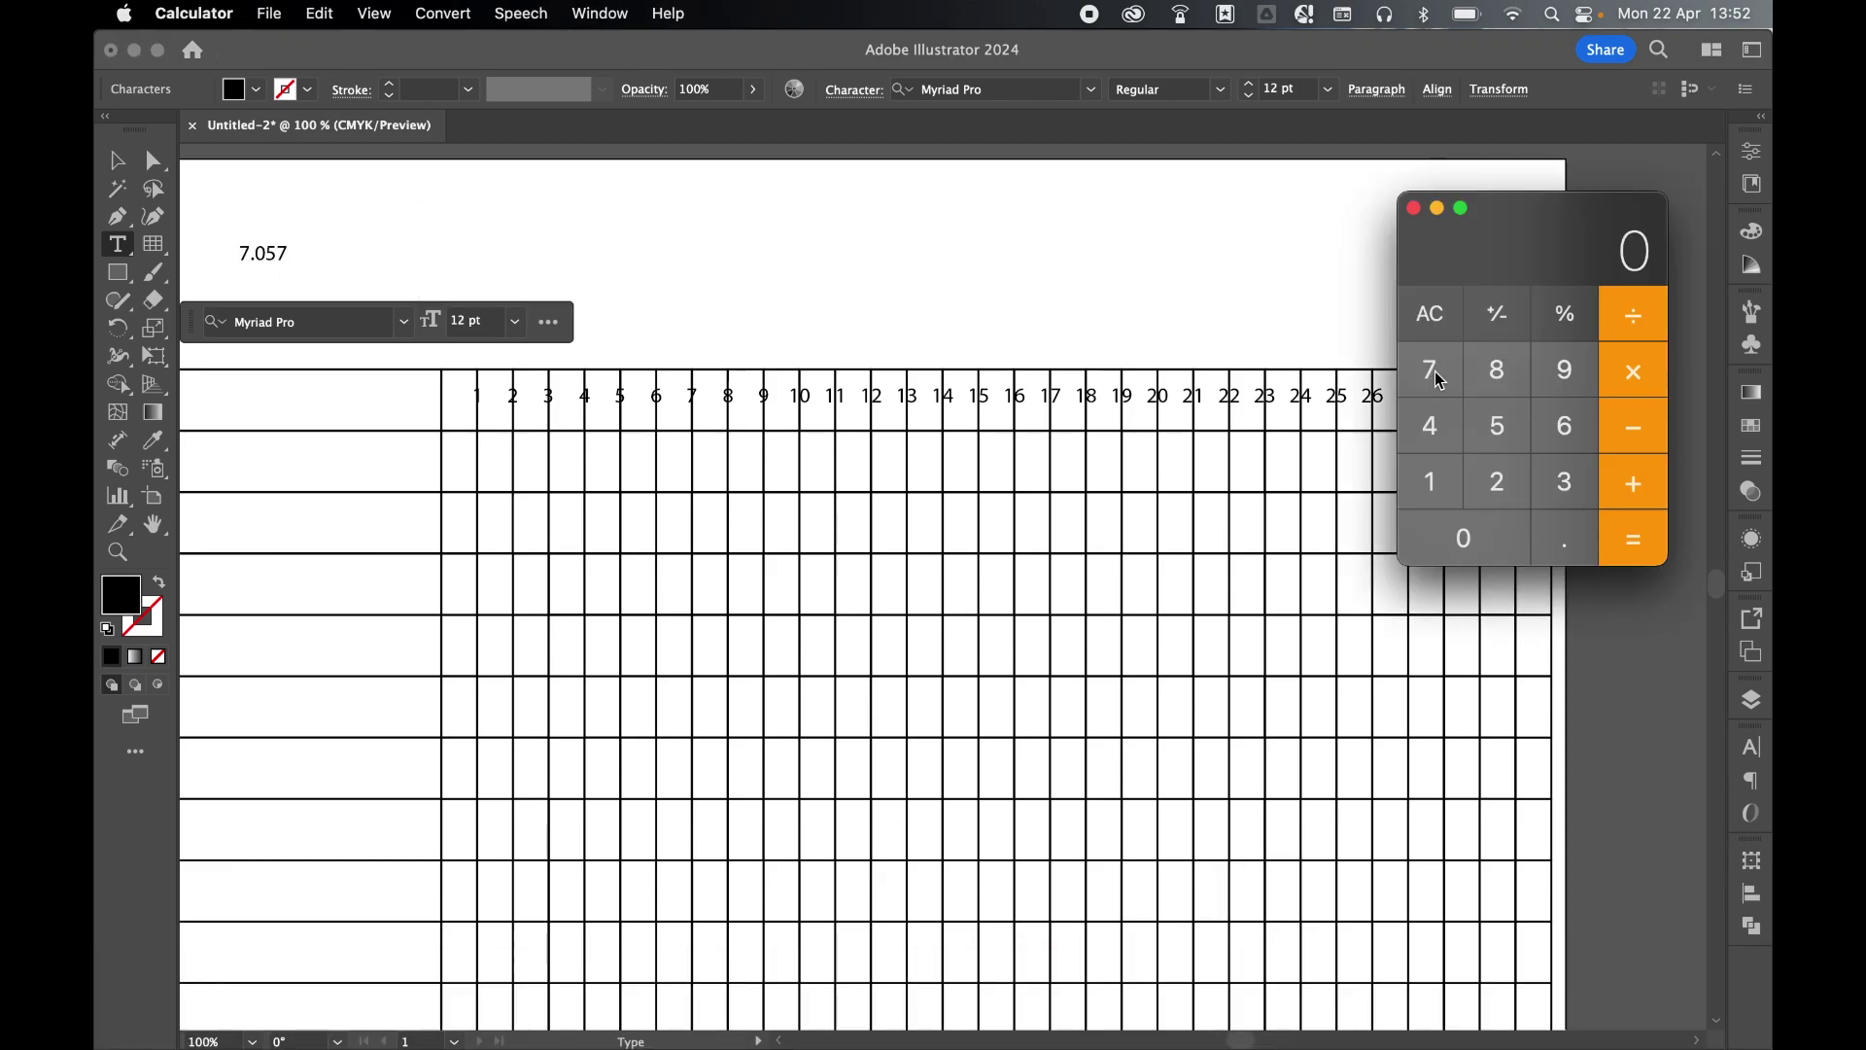
{"action": "left_click", "coordinate": [1426, 370]}
{"action": "left_click", "coordinate": [1567, 540]}
{"action": "left_click", "coordinate": [1495, 535]}
{"action": "left_click", "coordinate": [1500, 433]}
{"action": "left_click", "coordinate": [1437, 370]}
{"action": "left_click", "coordinate": [1652, 320]}
{"action": "left_click", "coordinate": [1498, 481]}
{"action": "left_click", "coordinate": [1633, 535]}
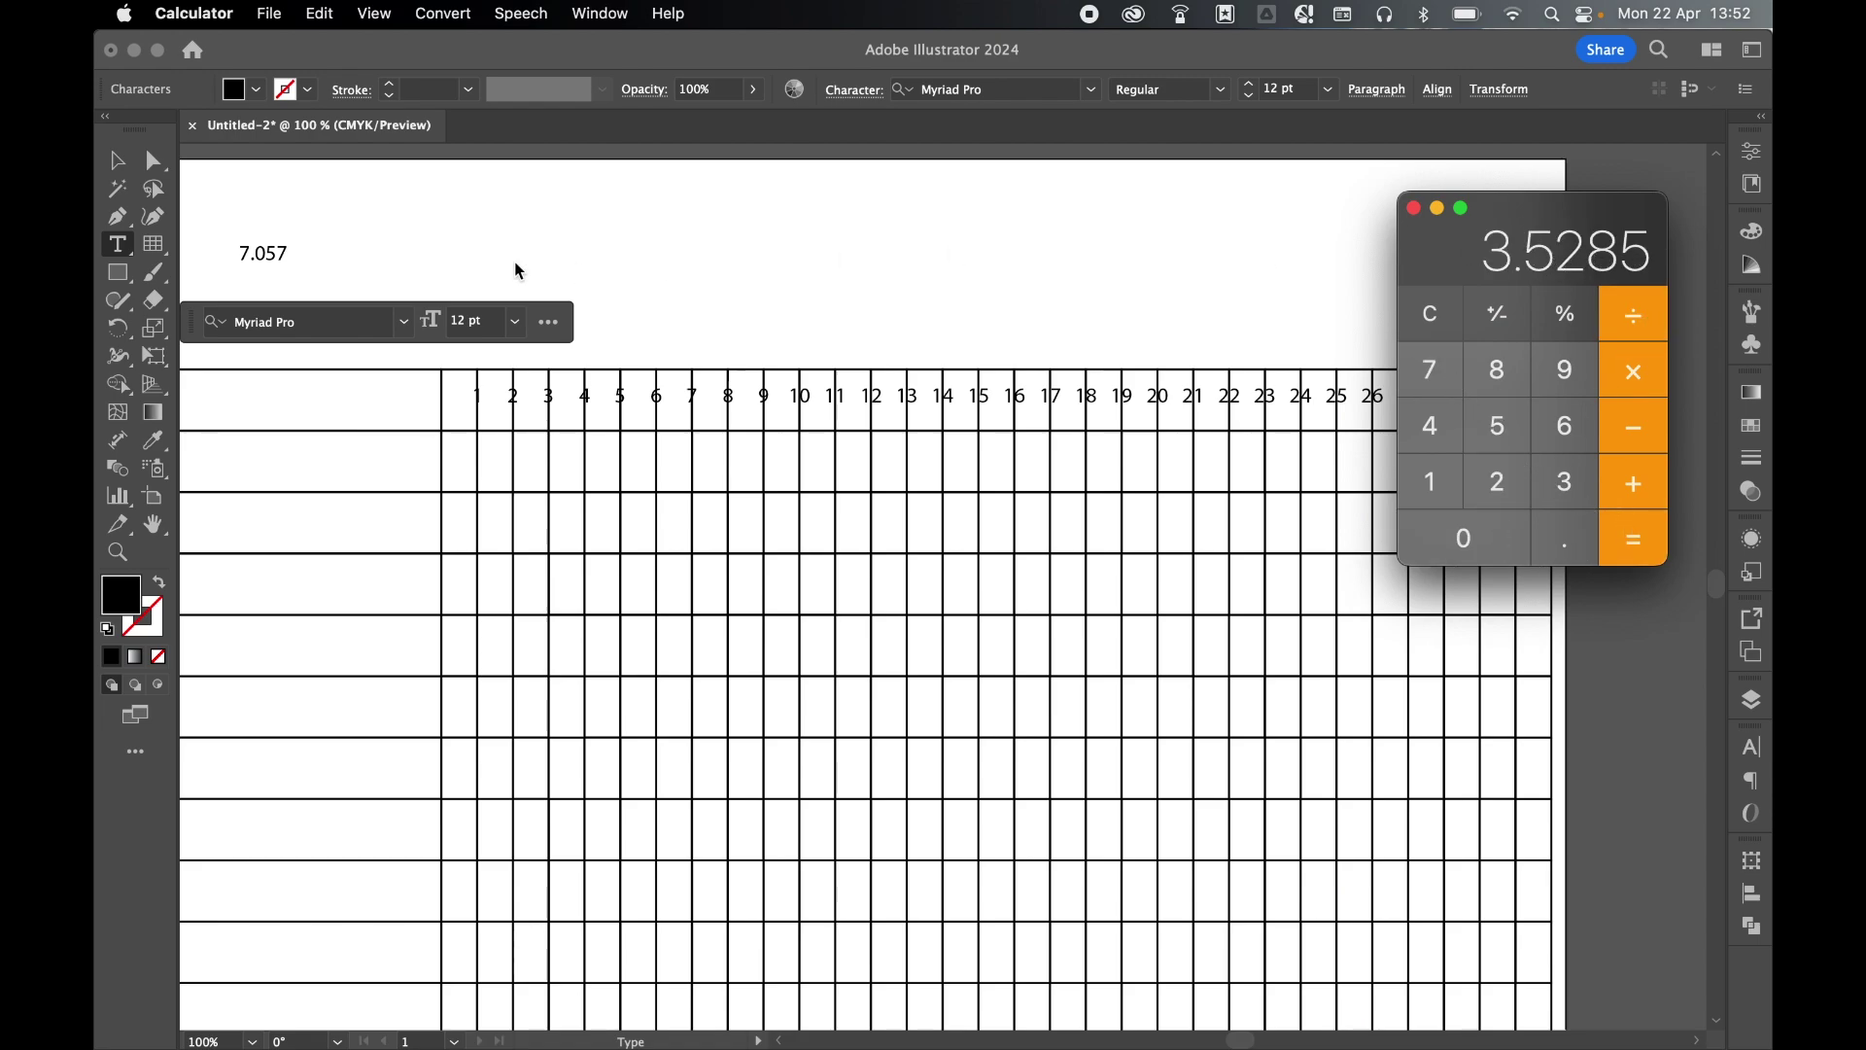
Step: Note 3.5285 beside 7.057 on the artboard and quit Calculator
{"action": "left_click", "coordinate": [303, 254]}
{"action": "key", "text": "super+shift+t"}
{"action": "type", "text": "3.5285"}
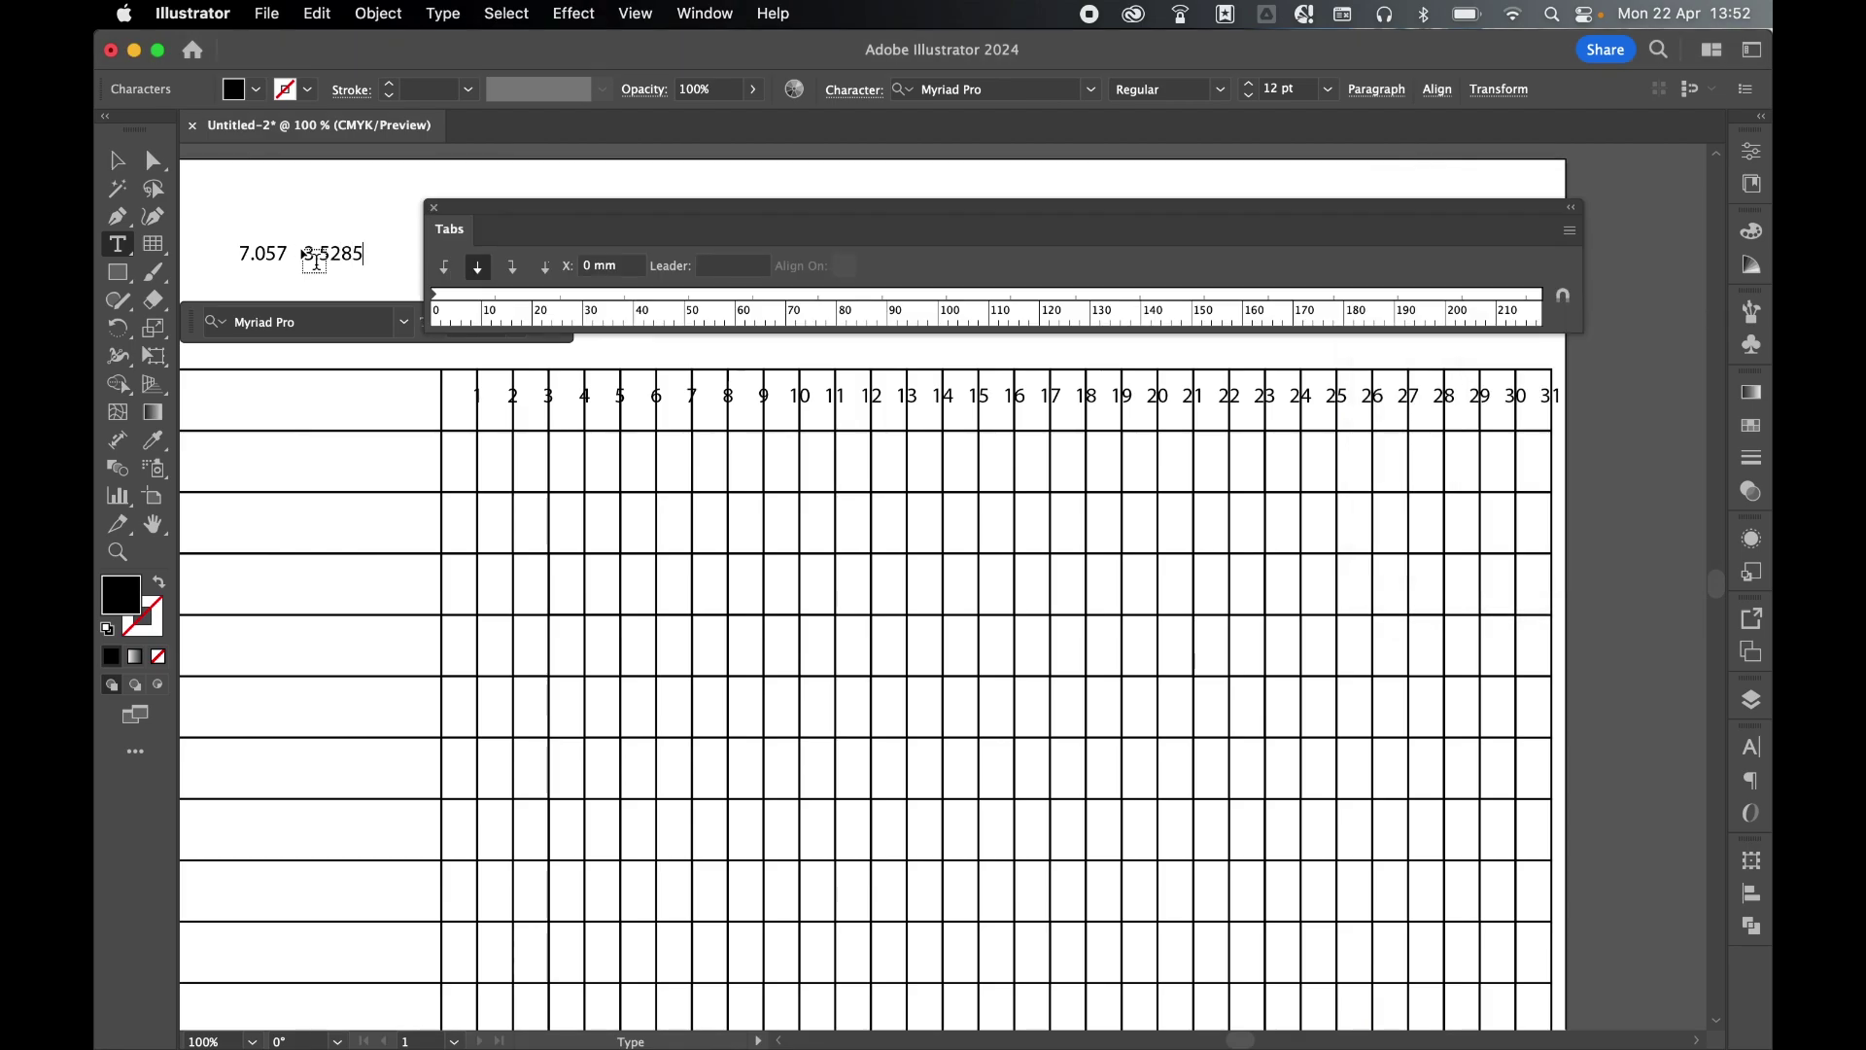
{"action": "right_click", "coordinate": [1279, 984]}
{"action": "left_click", "coordinate": [1324, 889]}
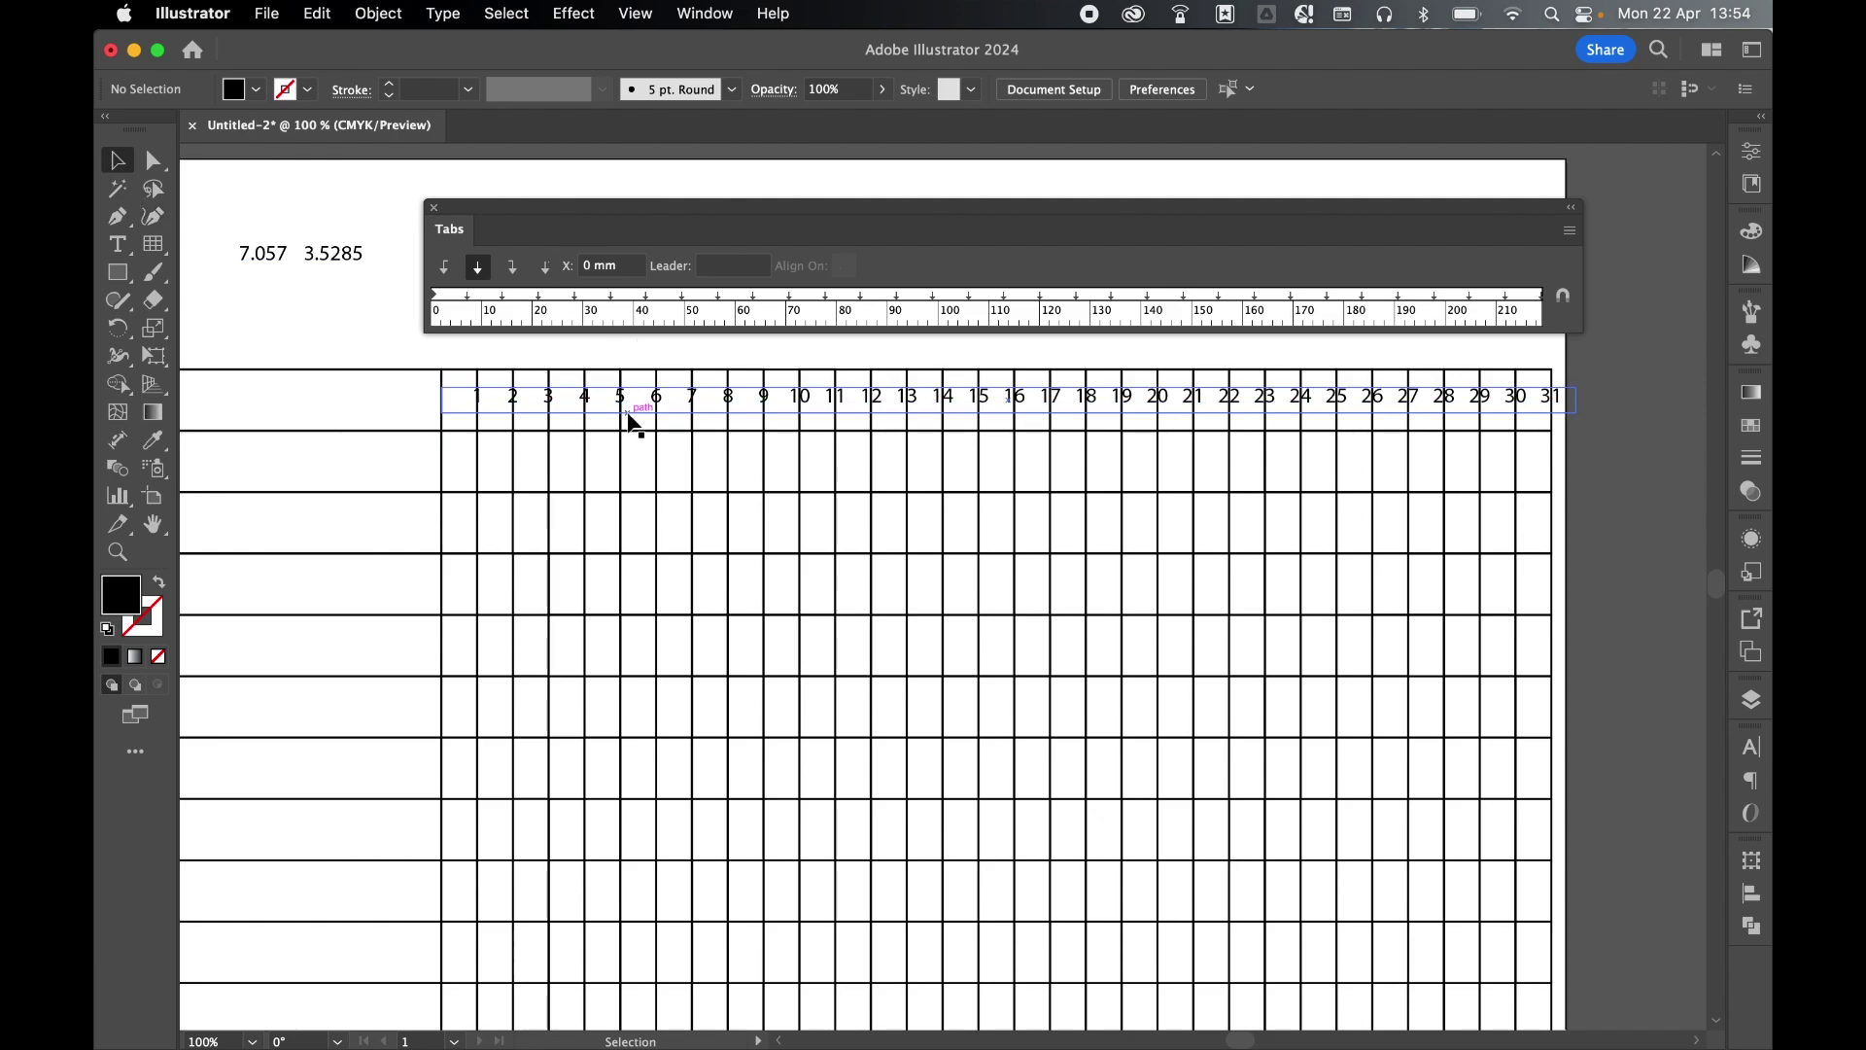
Step: Shift the day-number row left by 3.5285 mm using the Transform X value
{"action": "left_click", "coordinate": [660, 407]}
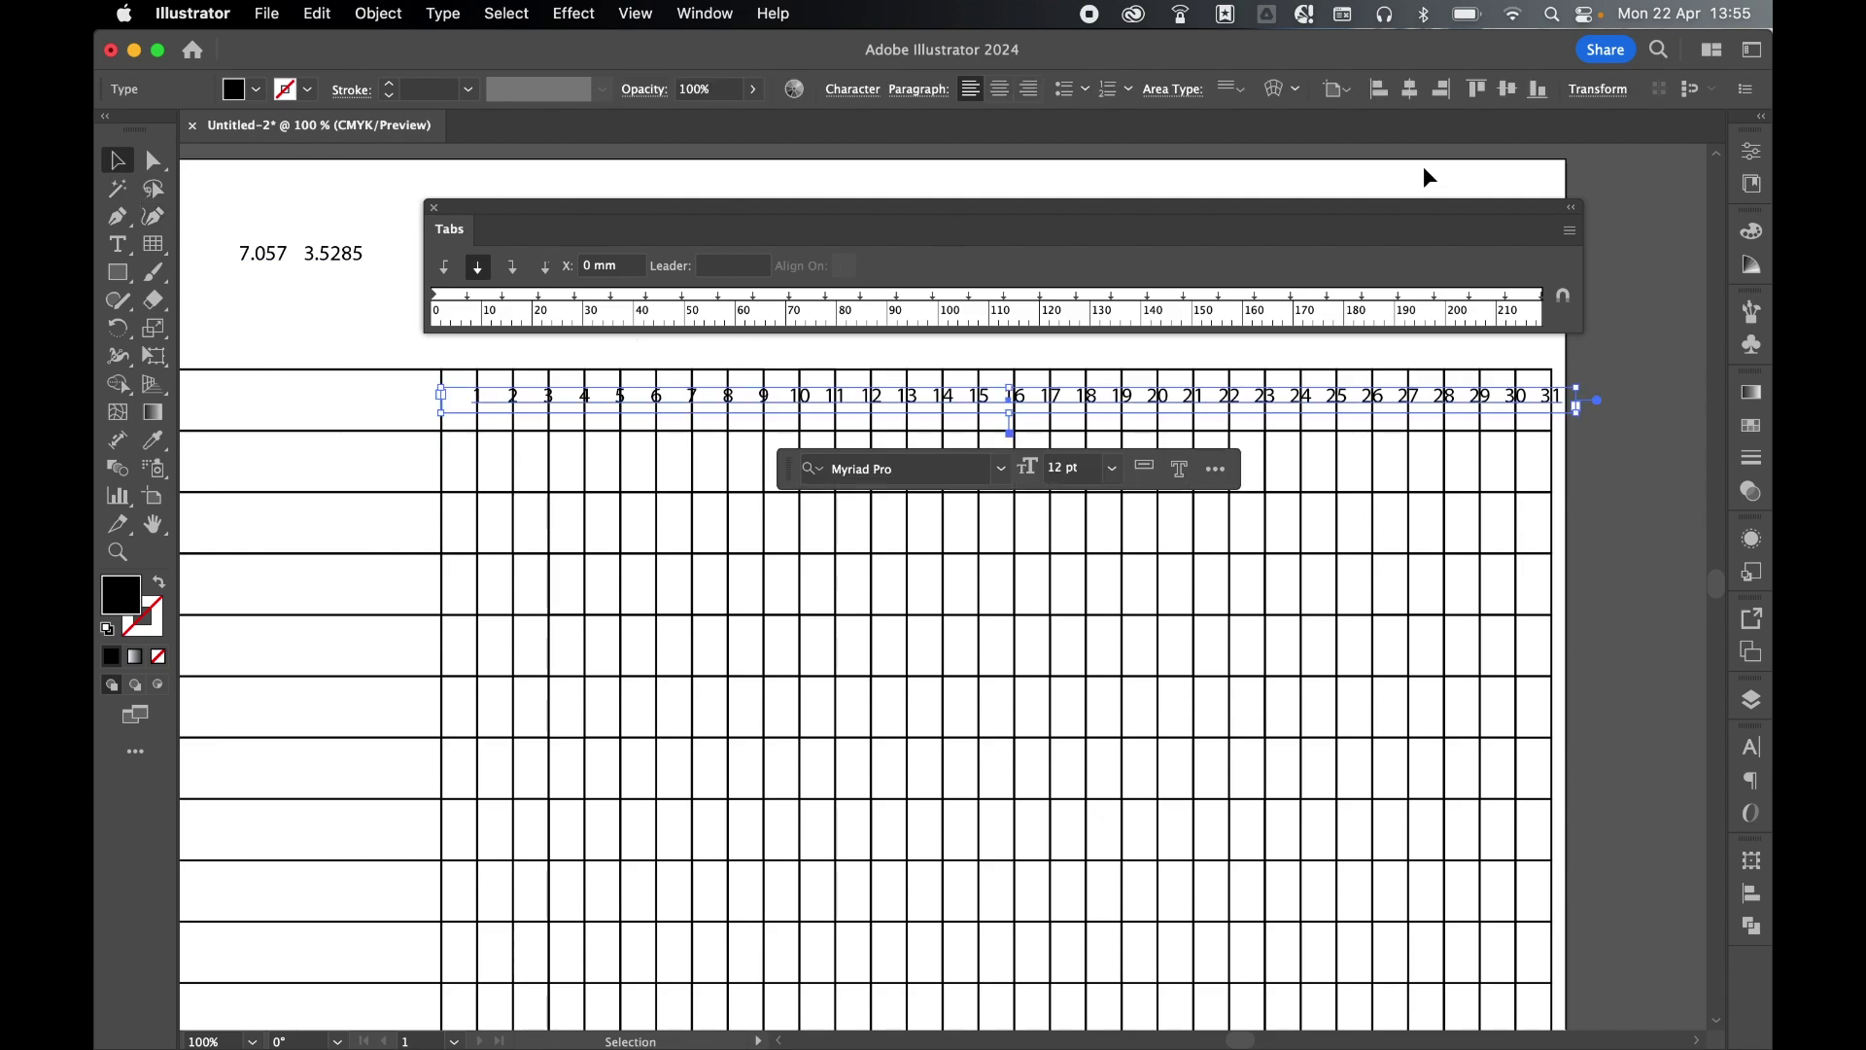
{"action": "left_click", "coordinate": [1615, 104]}
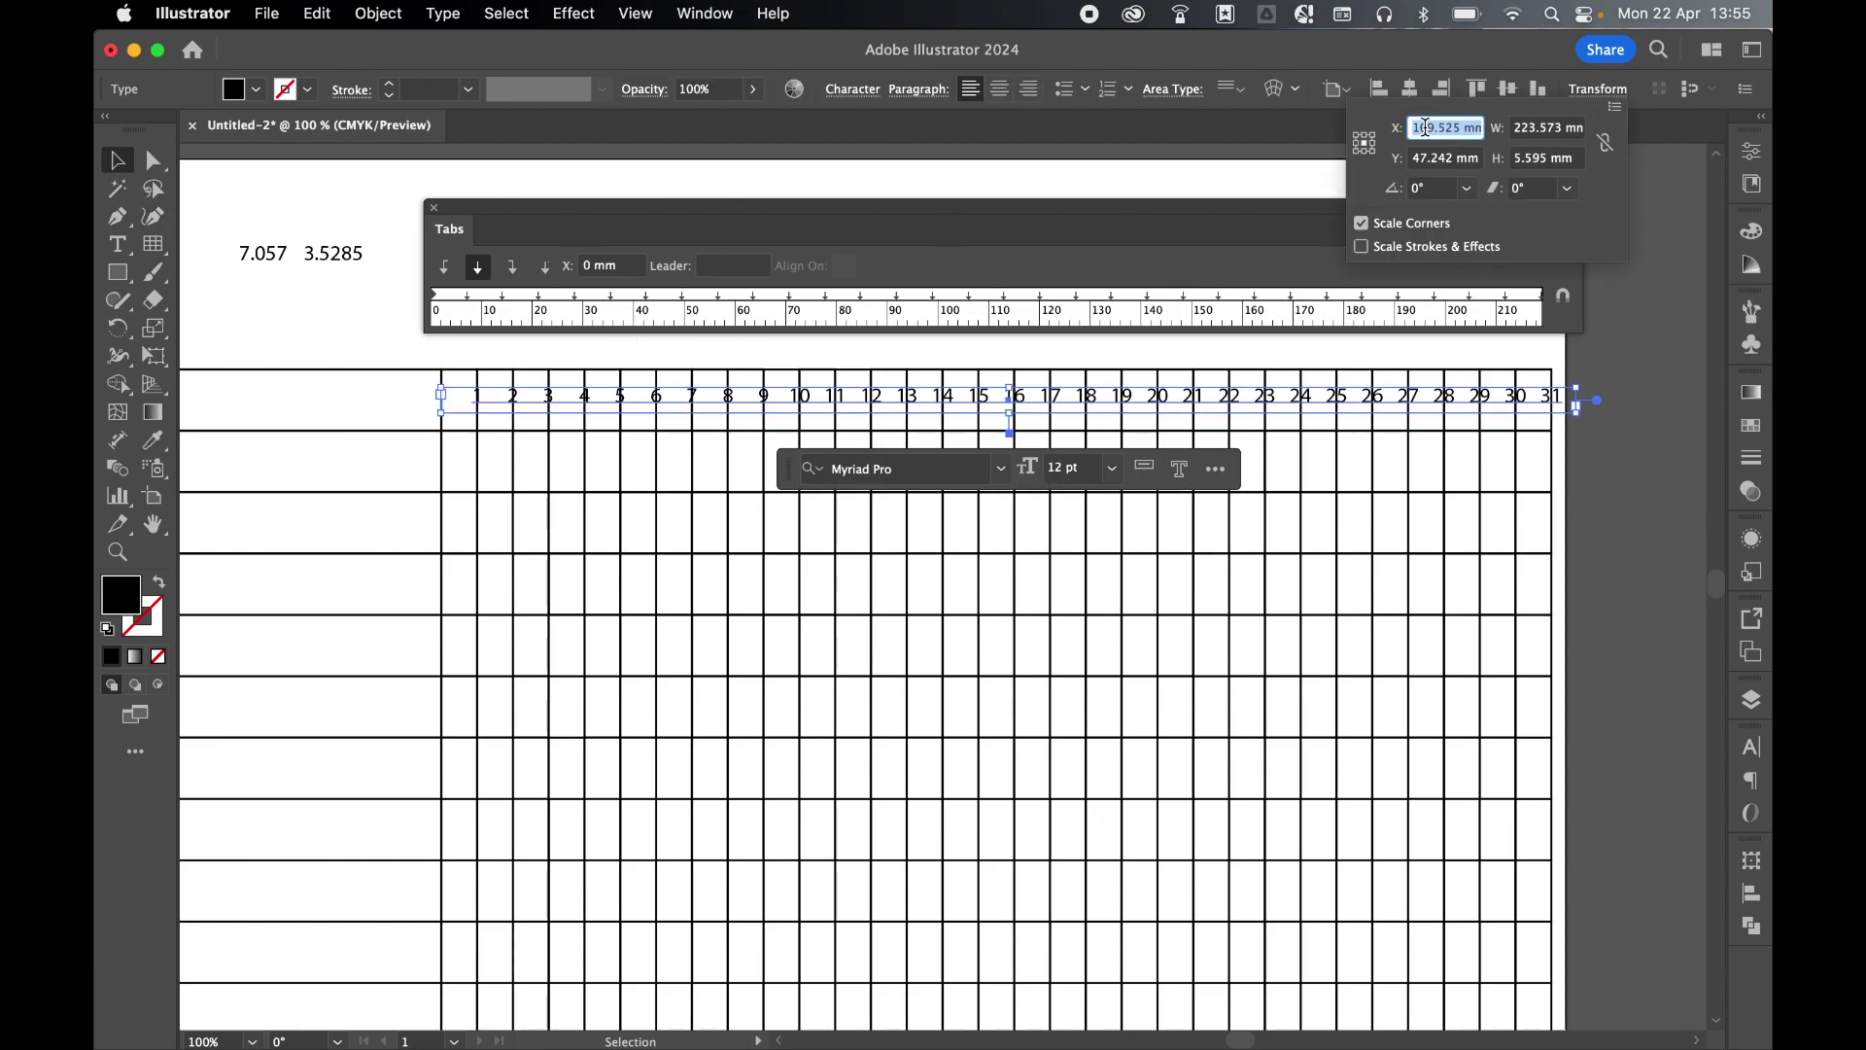
{"action": "left_click", "coordinate": [1479, 128]}
{"action": "type", "text": "-3.5285"}
{"action": "key", "text": "Return"}
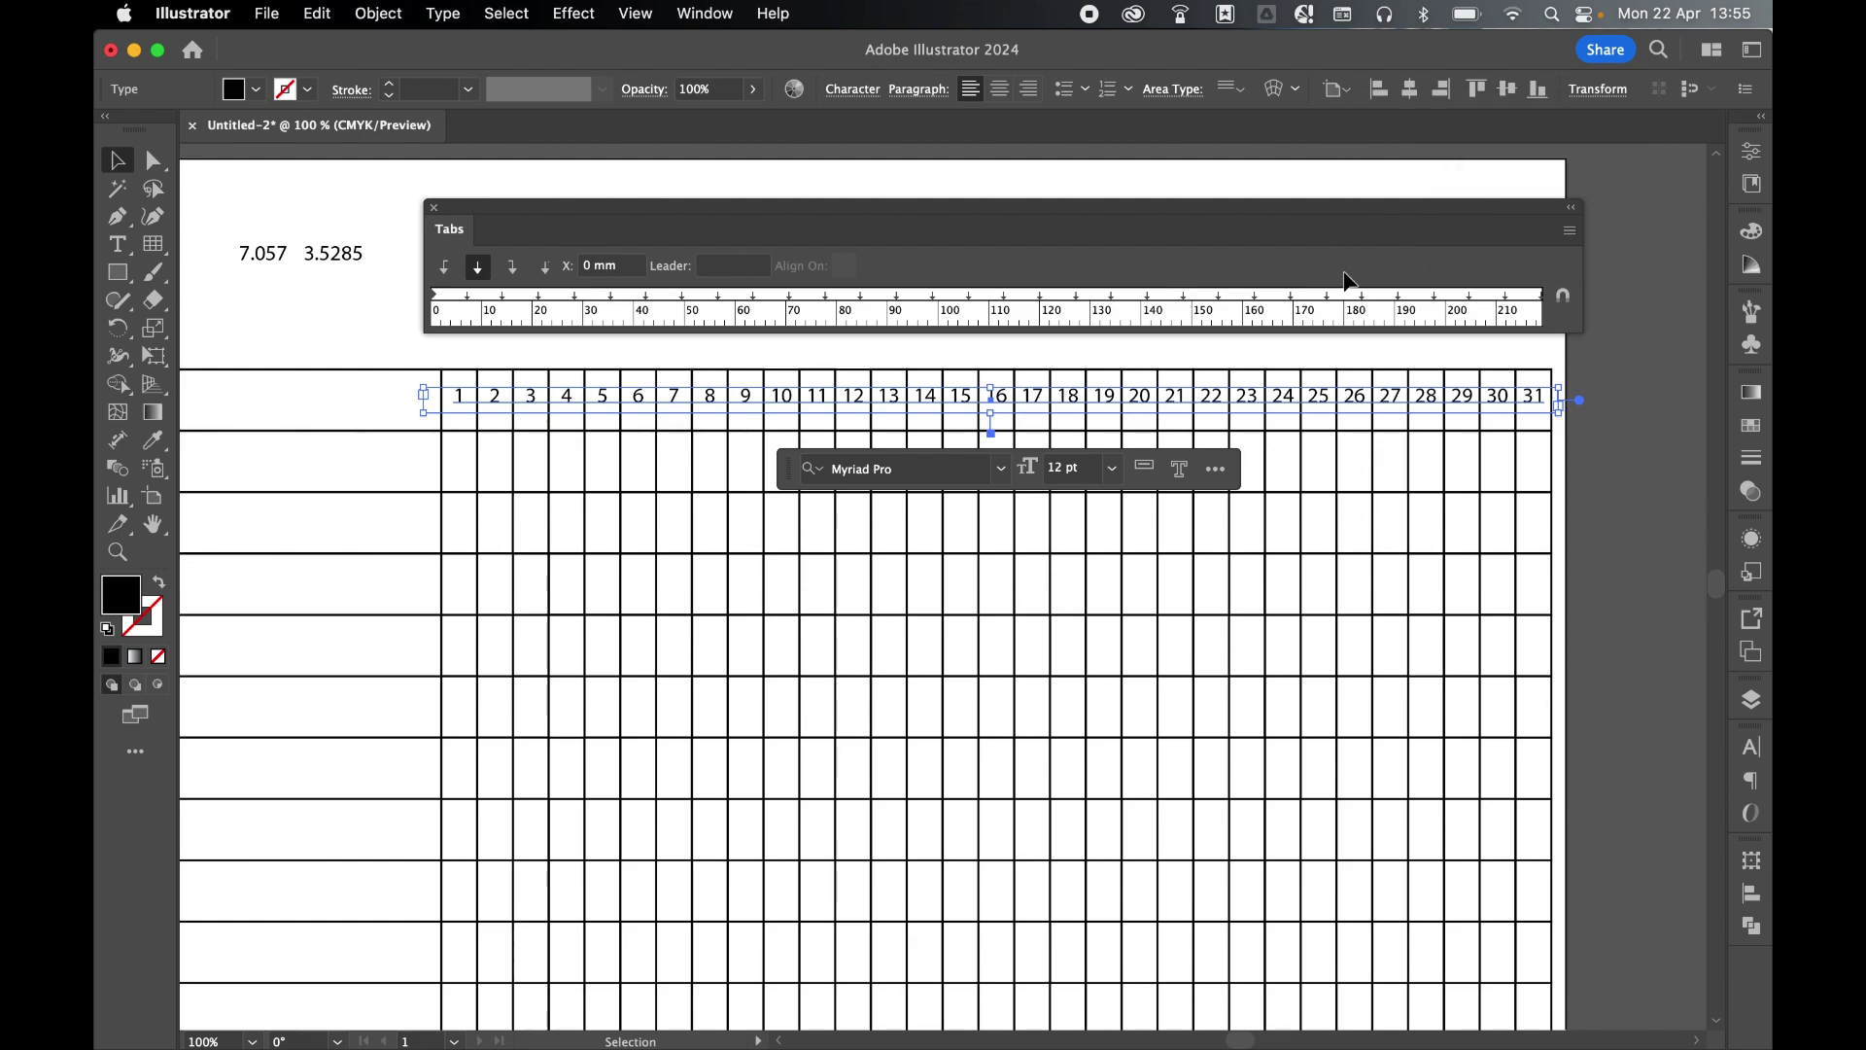
{"action": "left_click", "coordinate": [1227, 352]}
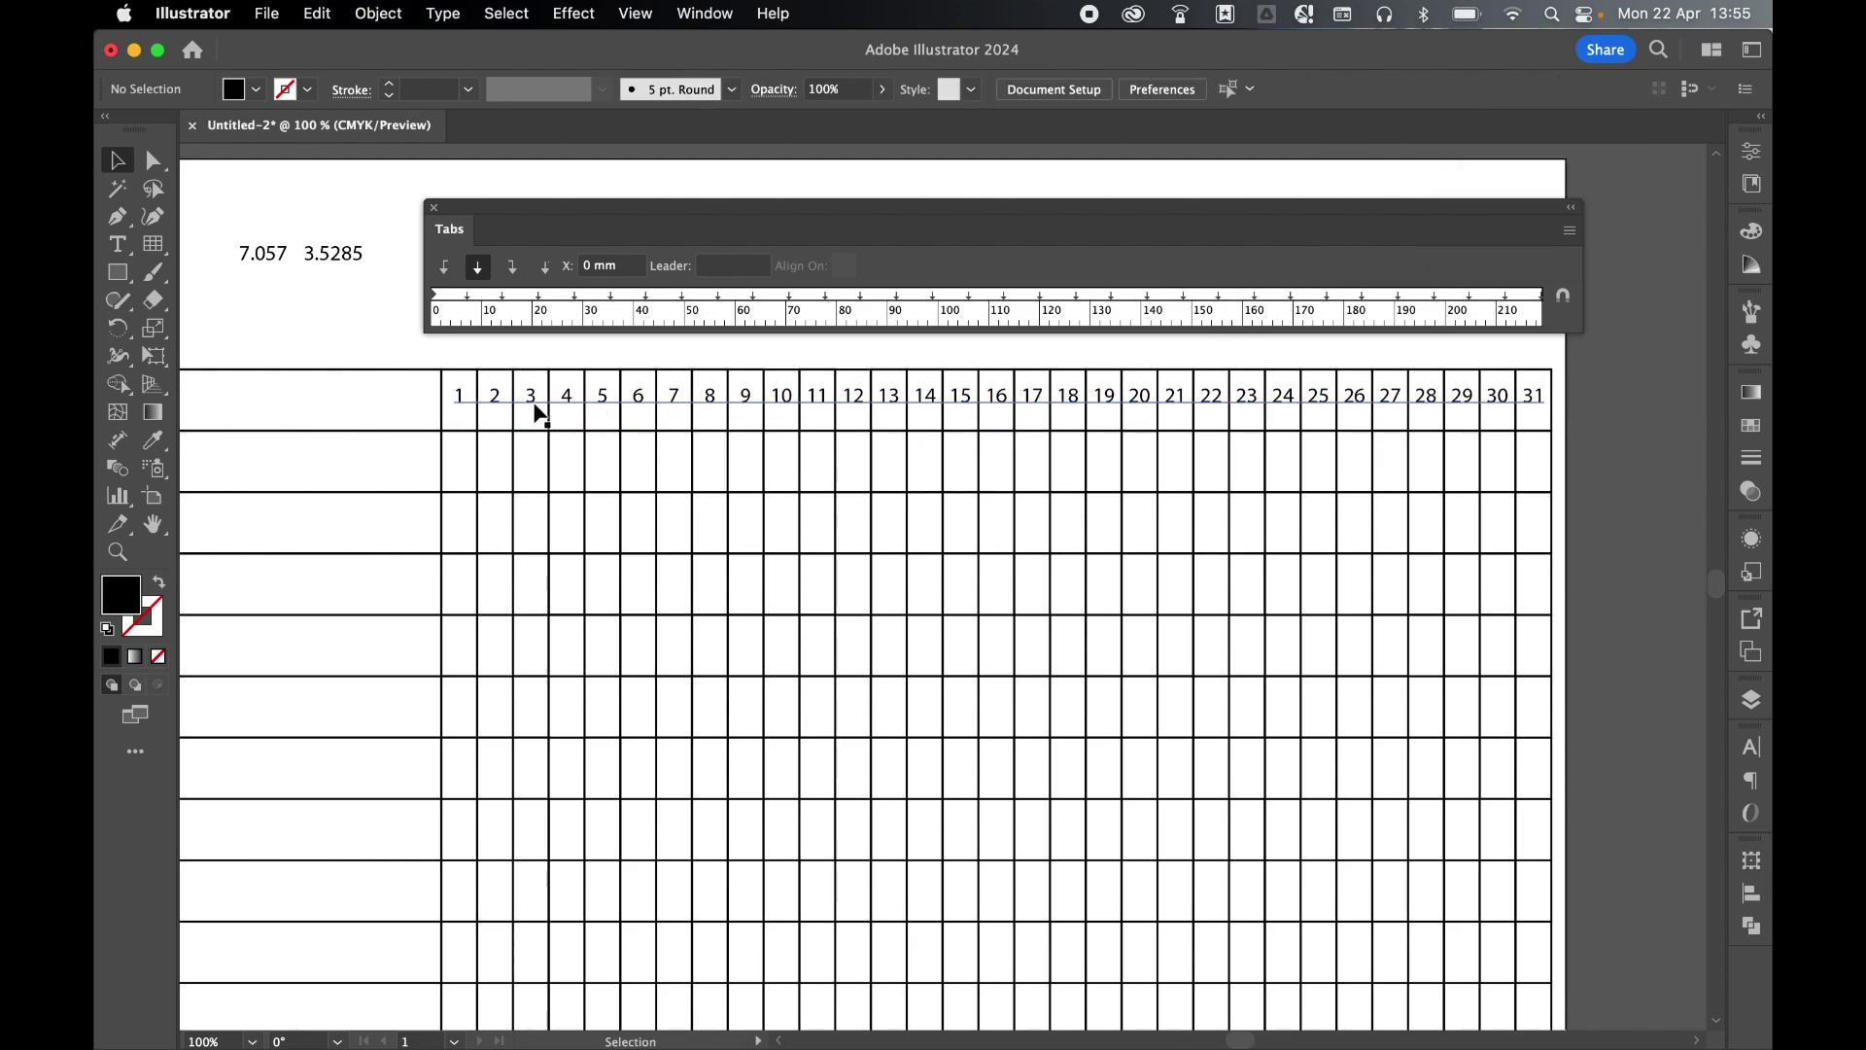
Step: Remove a stray 2 typed after the 4 in the day-number row
{"action": "left_click", "coordinate": [1485, 406]}
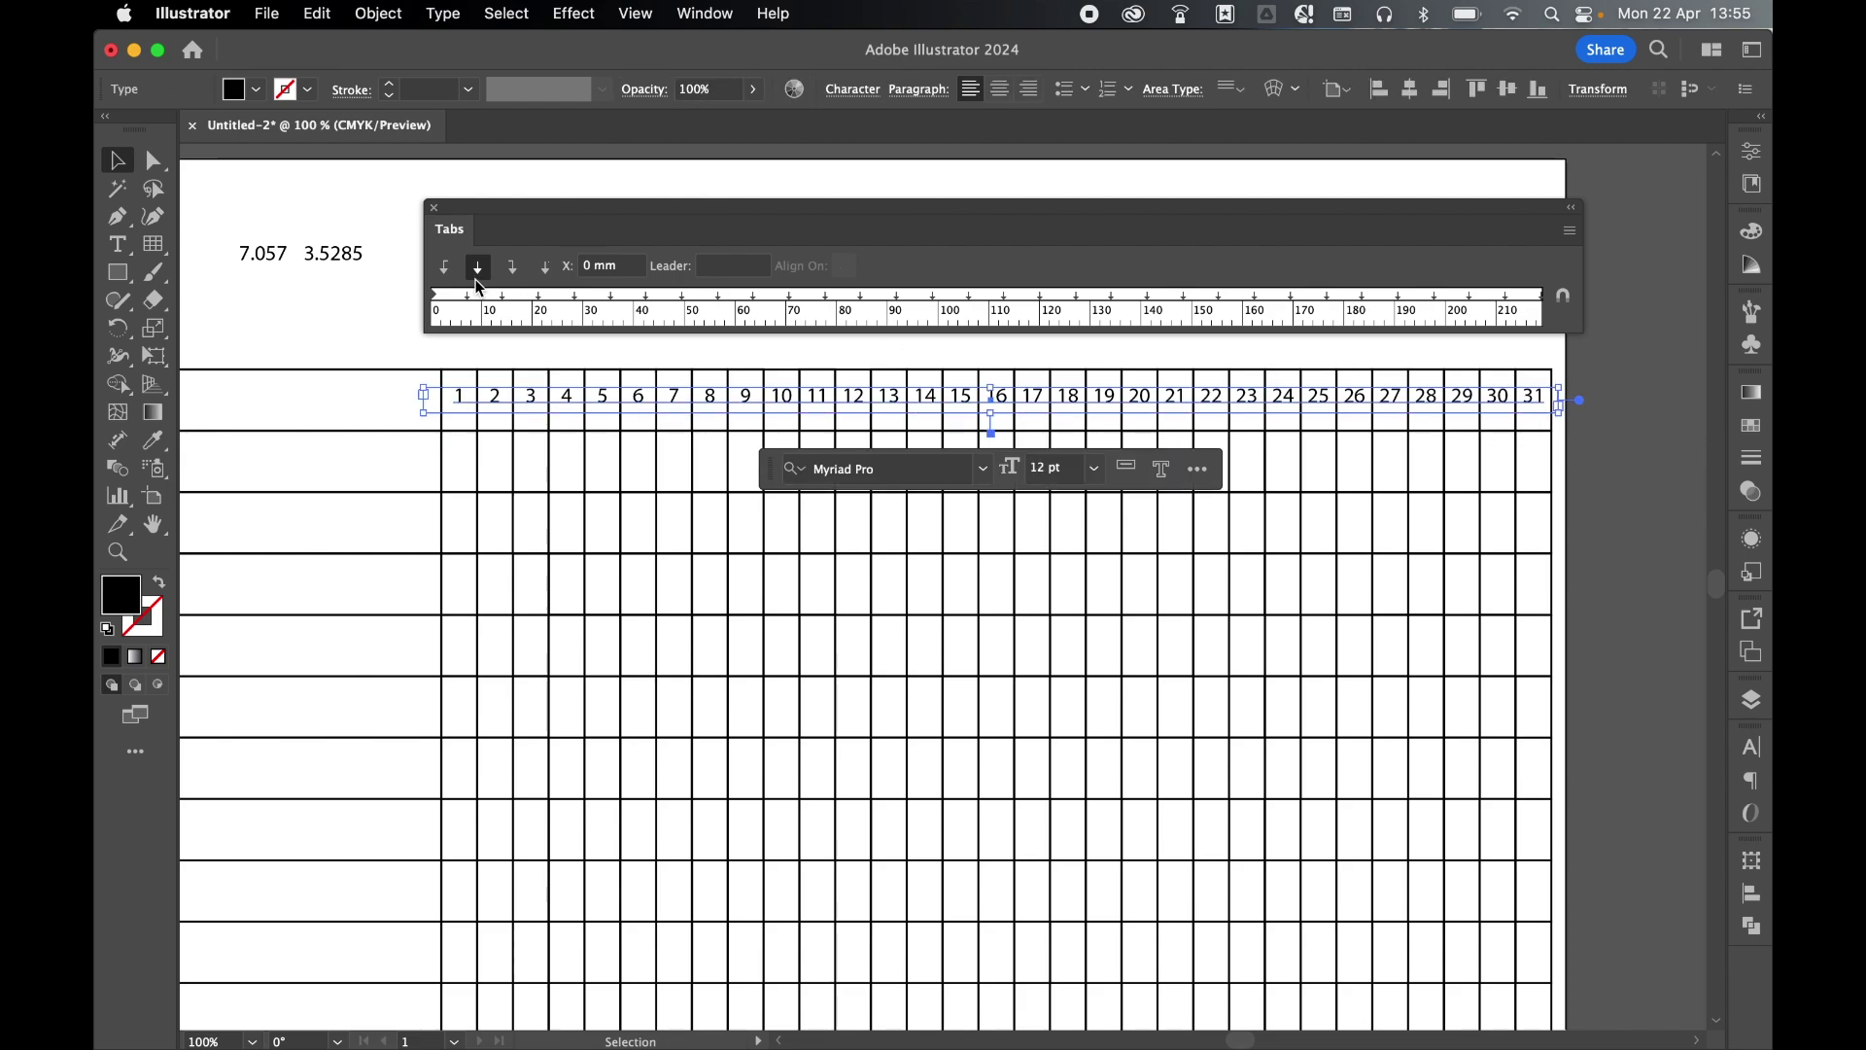
{"action": "key", "text": "t"}
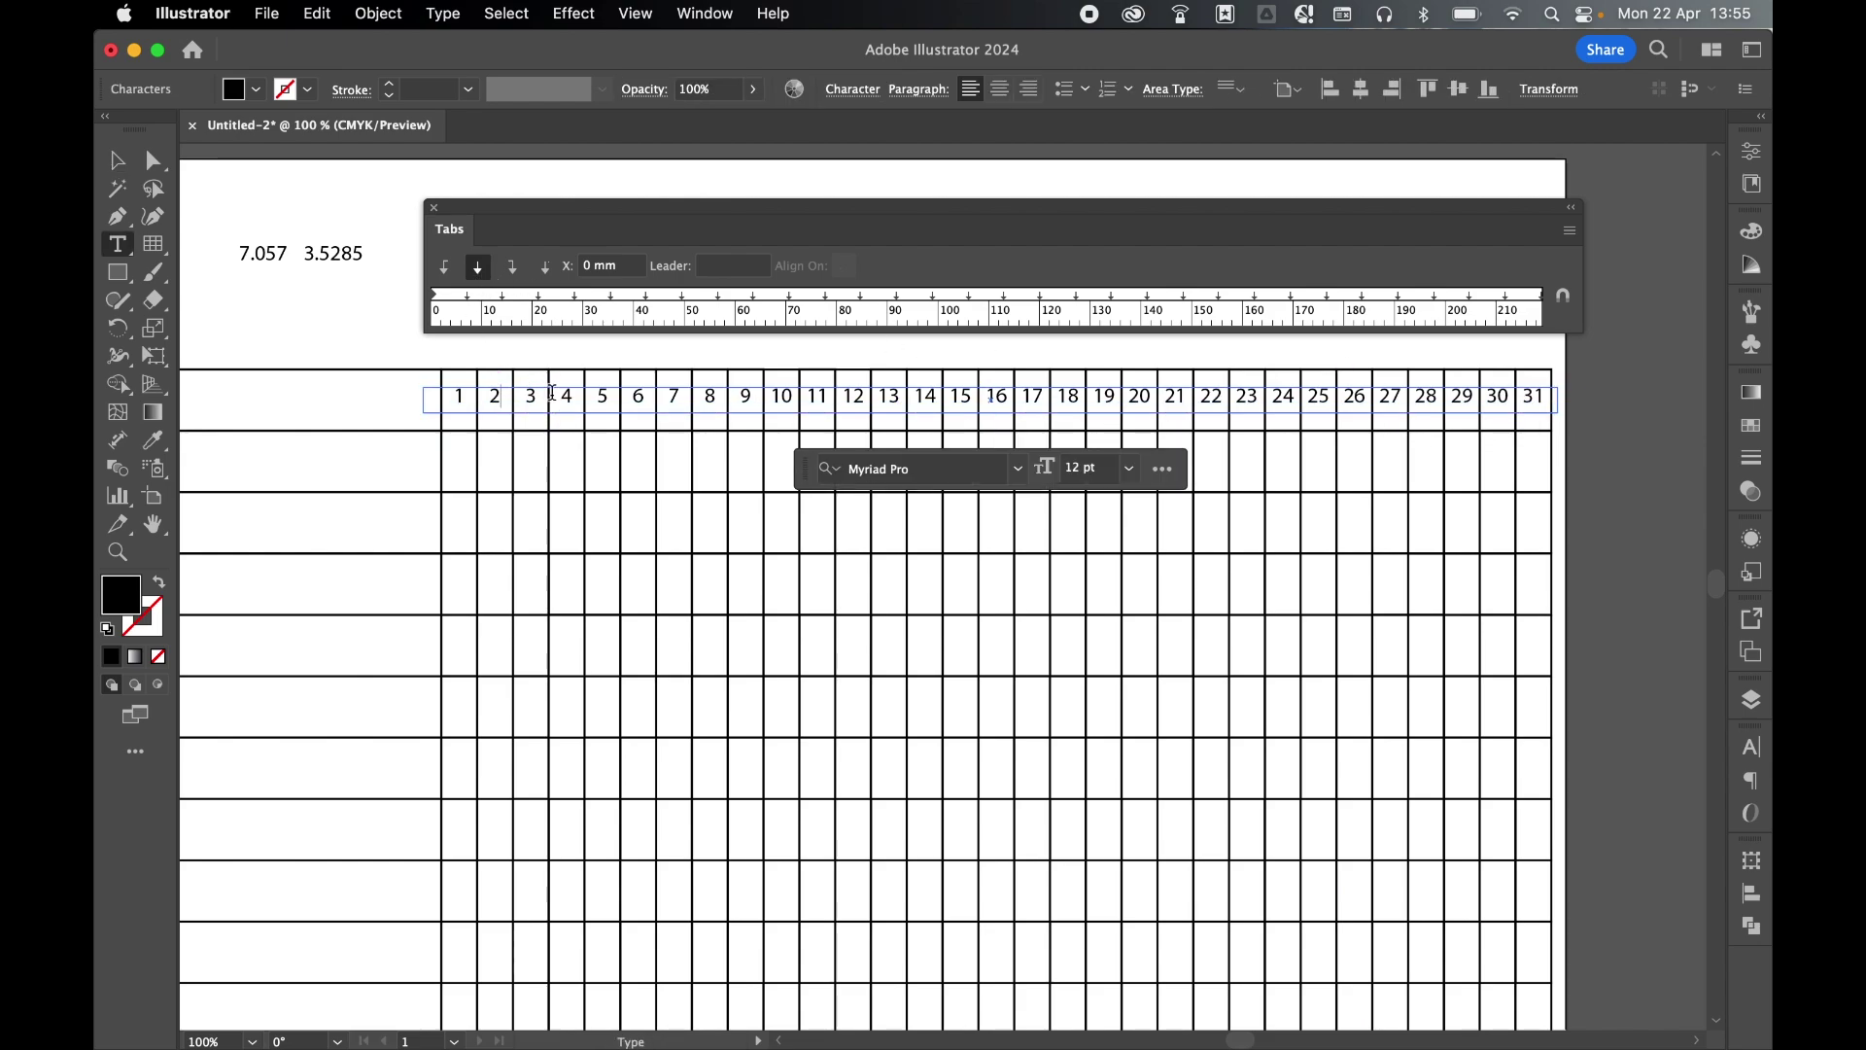
{"action": "left_click", "coordinate": [576, 399]}
{"action": "type", "text": "2"}
{"action": "key", "text": "BackSpace"}
{"action": "left_click", "coordinate": [117, 165]}
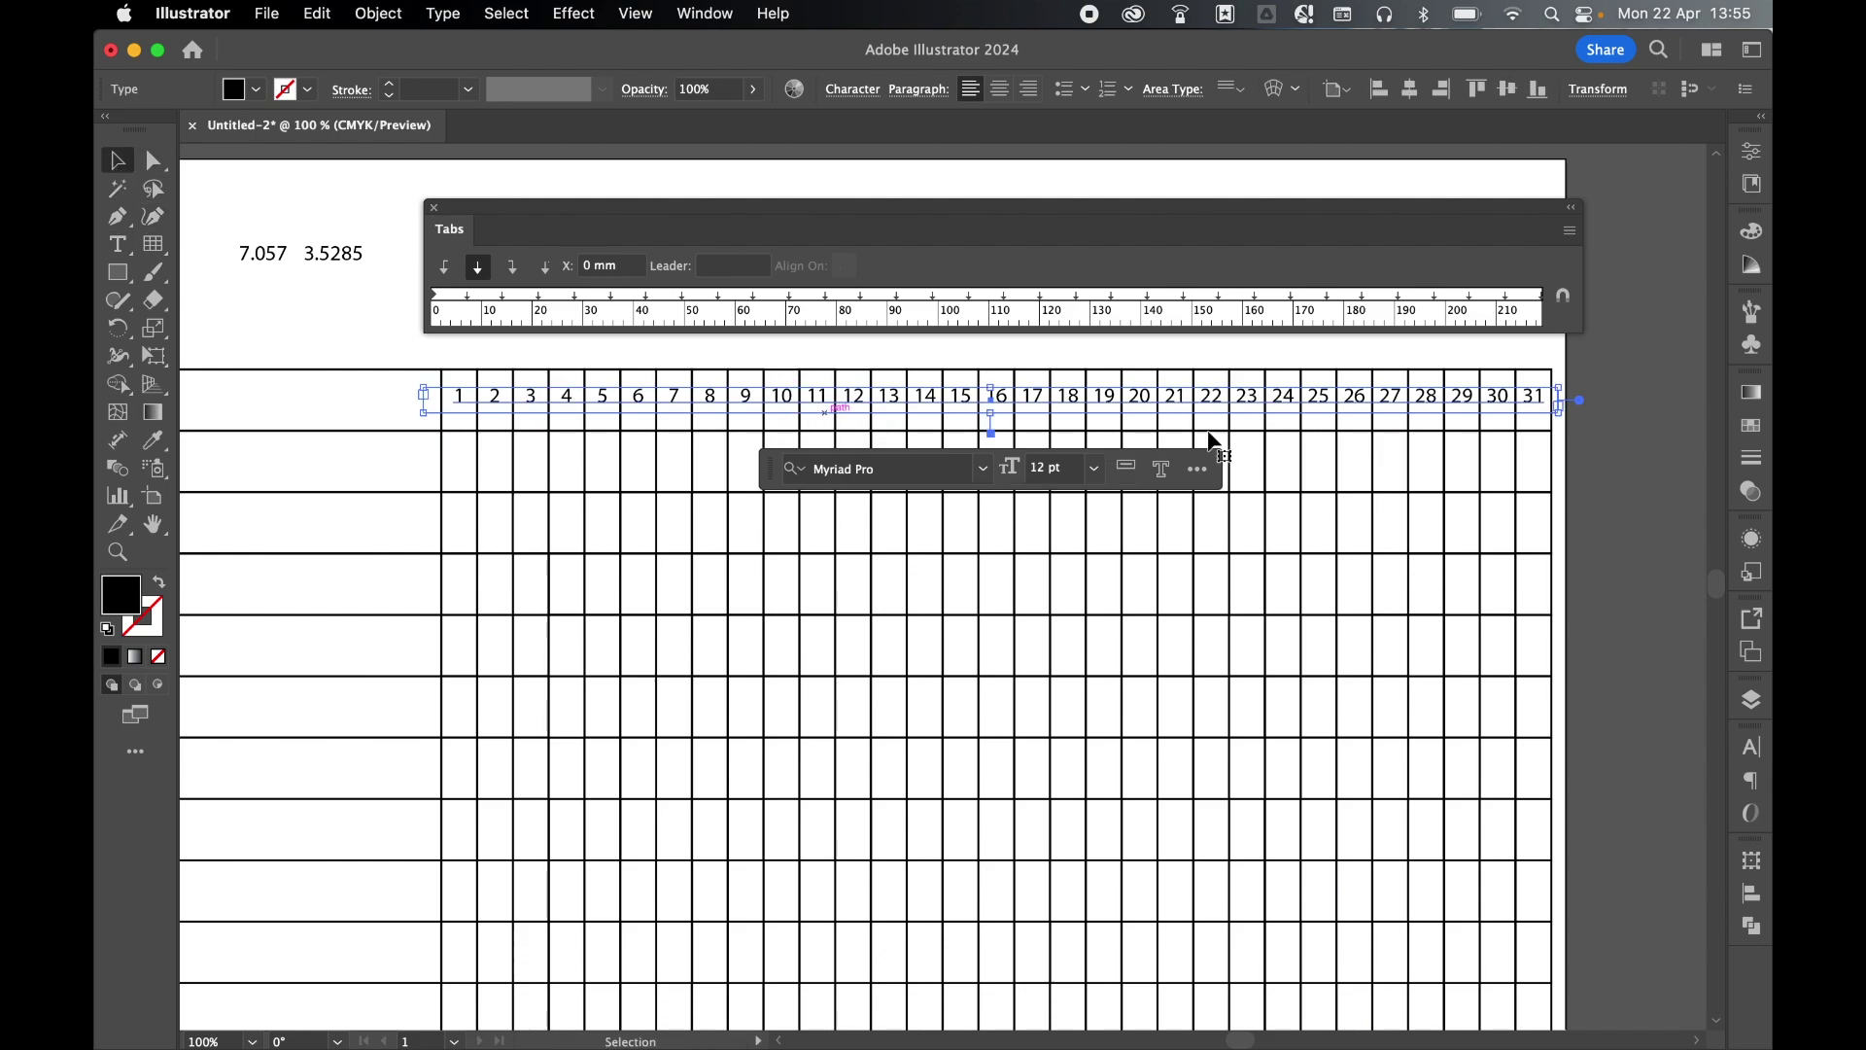
Step: Set the day numbers to 13 pt, with -2 pt baseline shift and -1 tracking
{"action": "left_click", "coordinate": [1748, 747]}
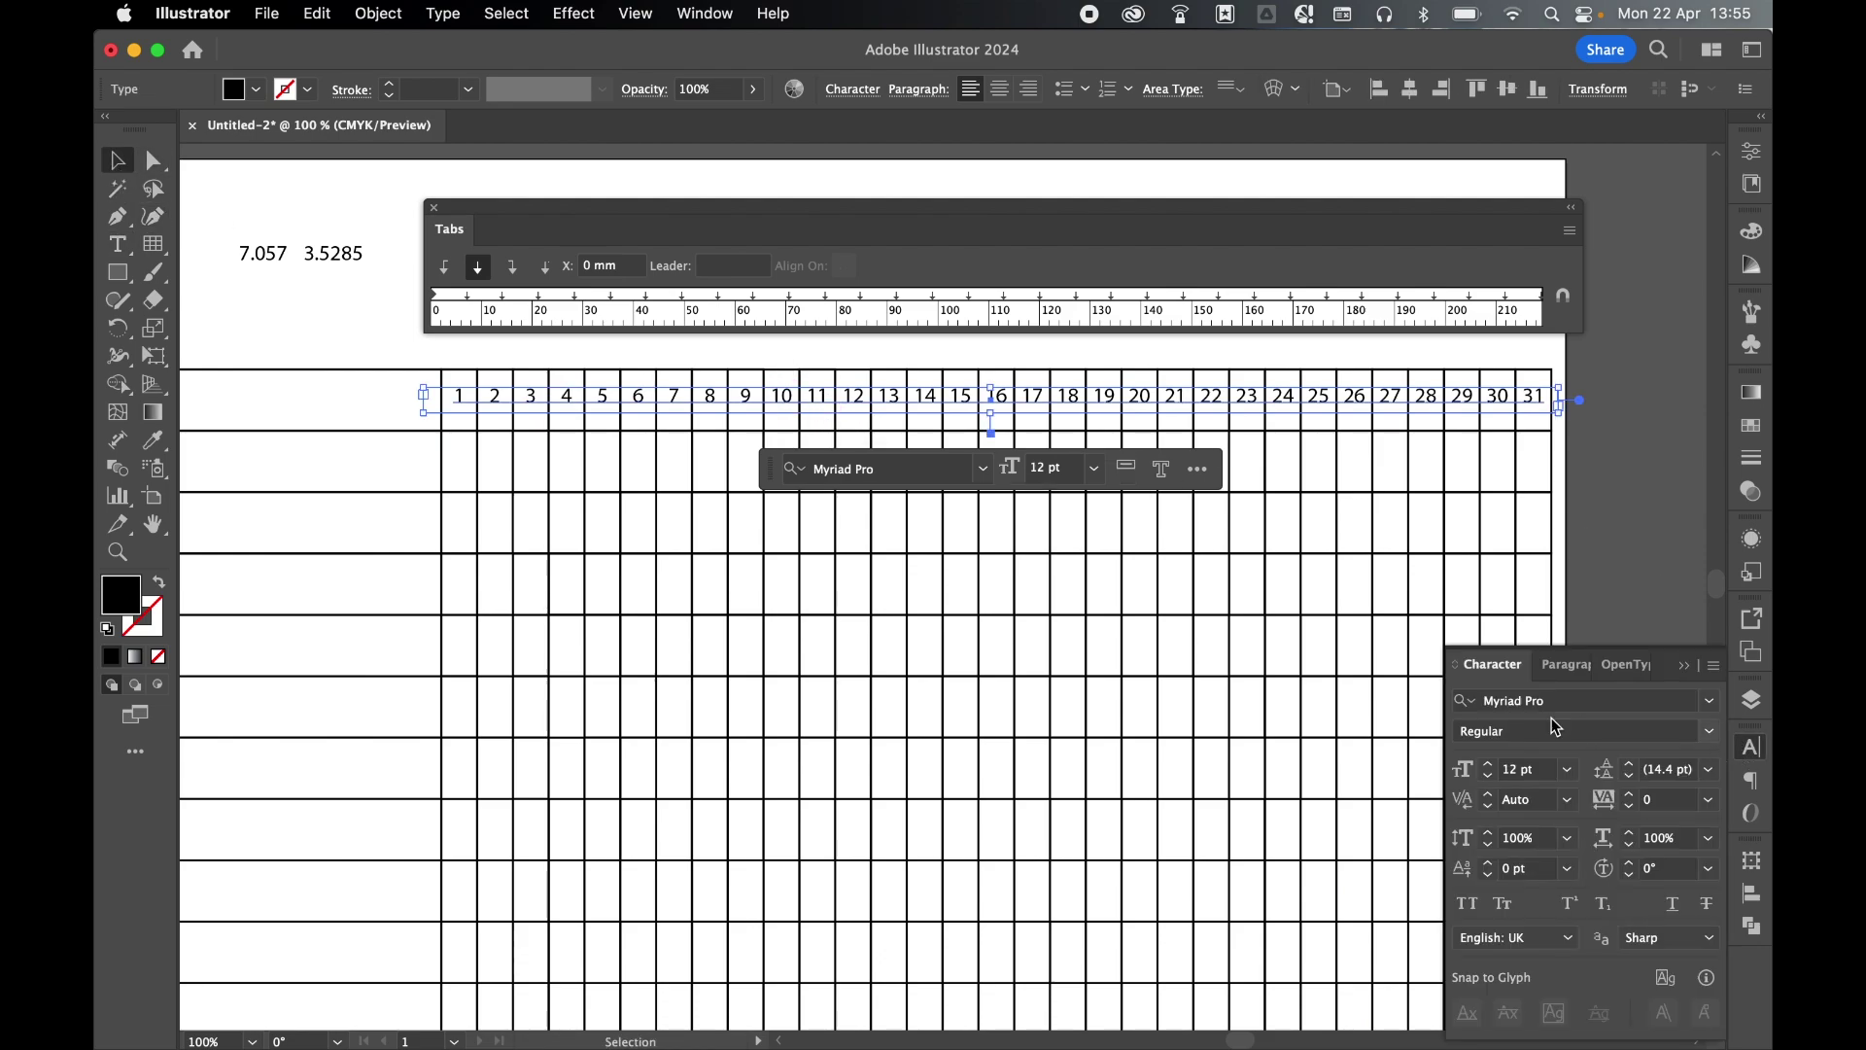
{"action": "left_click", "coordinate": [1489, 766]}
{"action": "left_click", "coordinate": [1489, 766]}
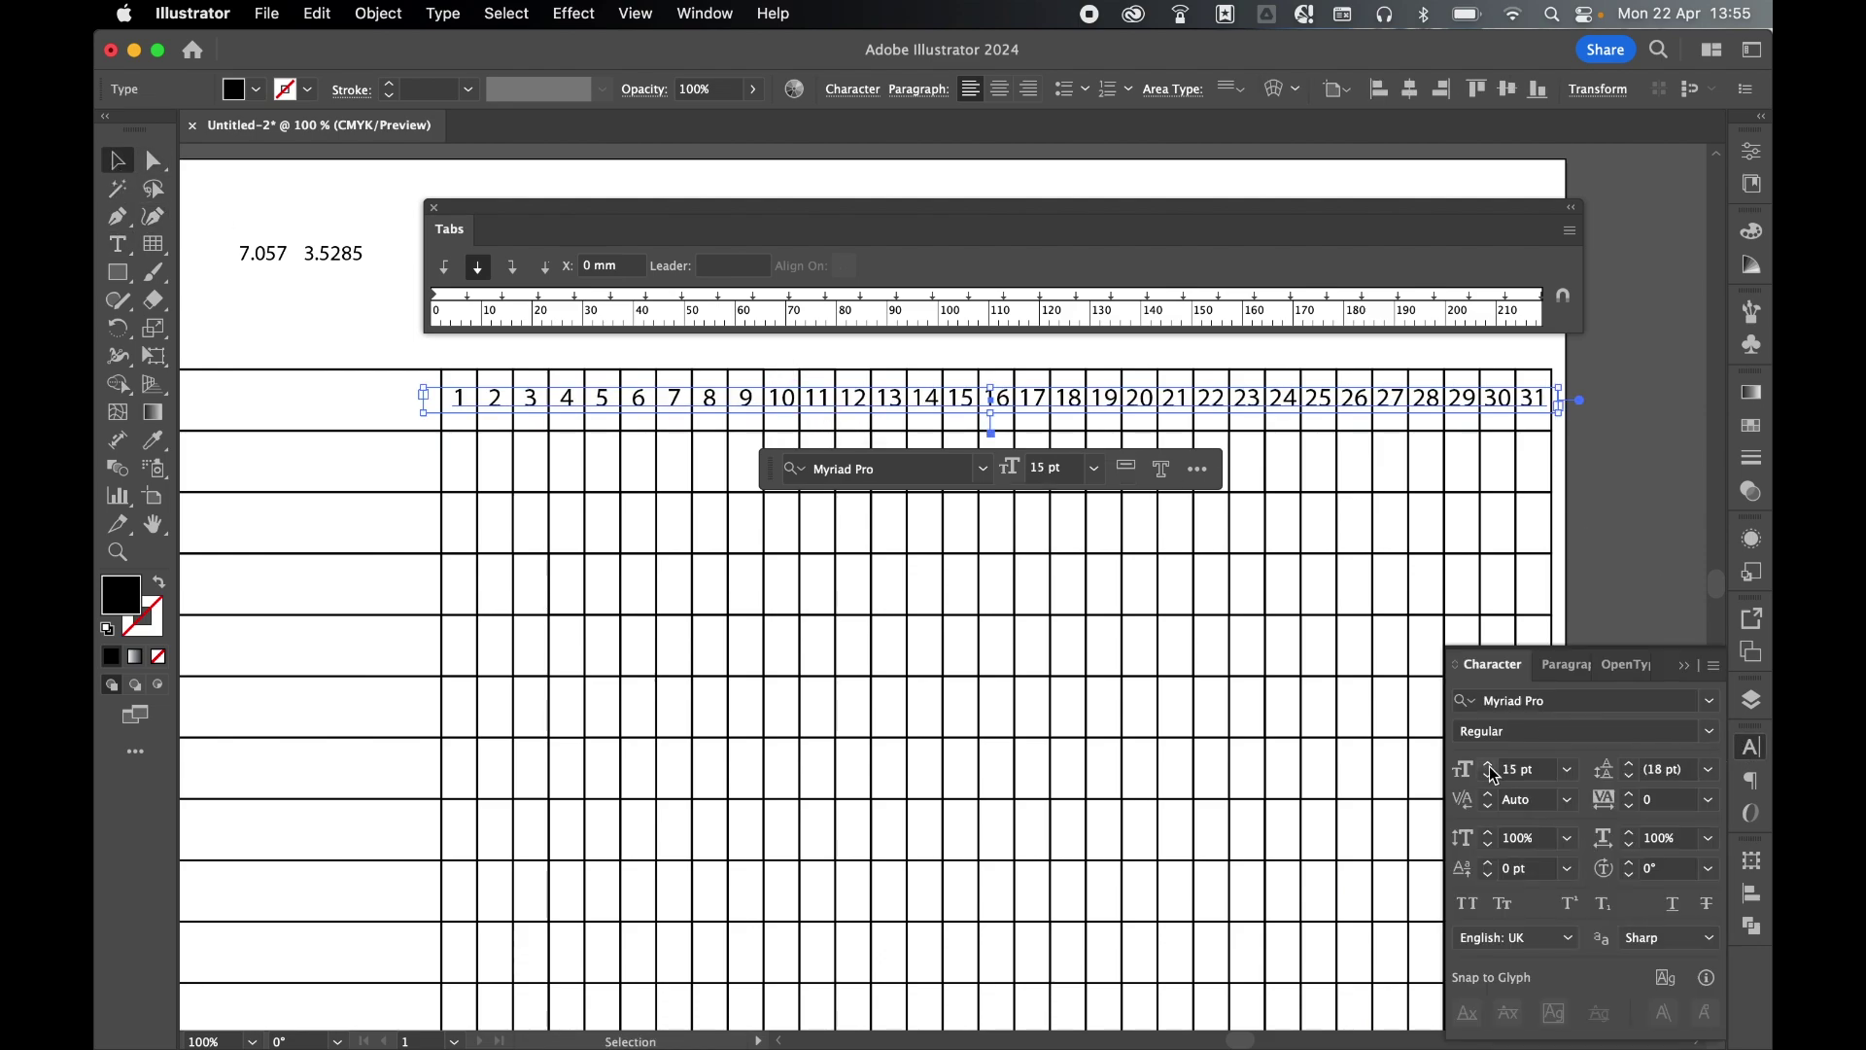
{"action": "left_click", "coordinate": [1489, 777]}
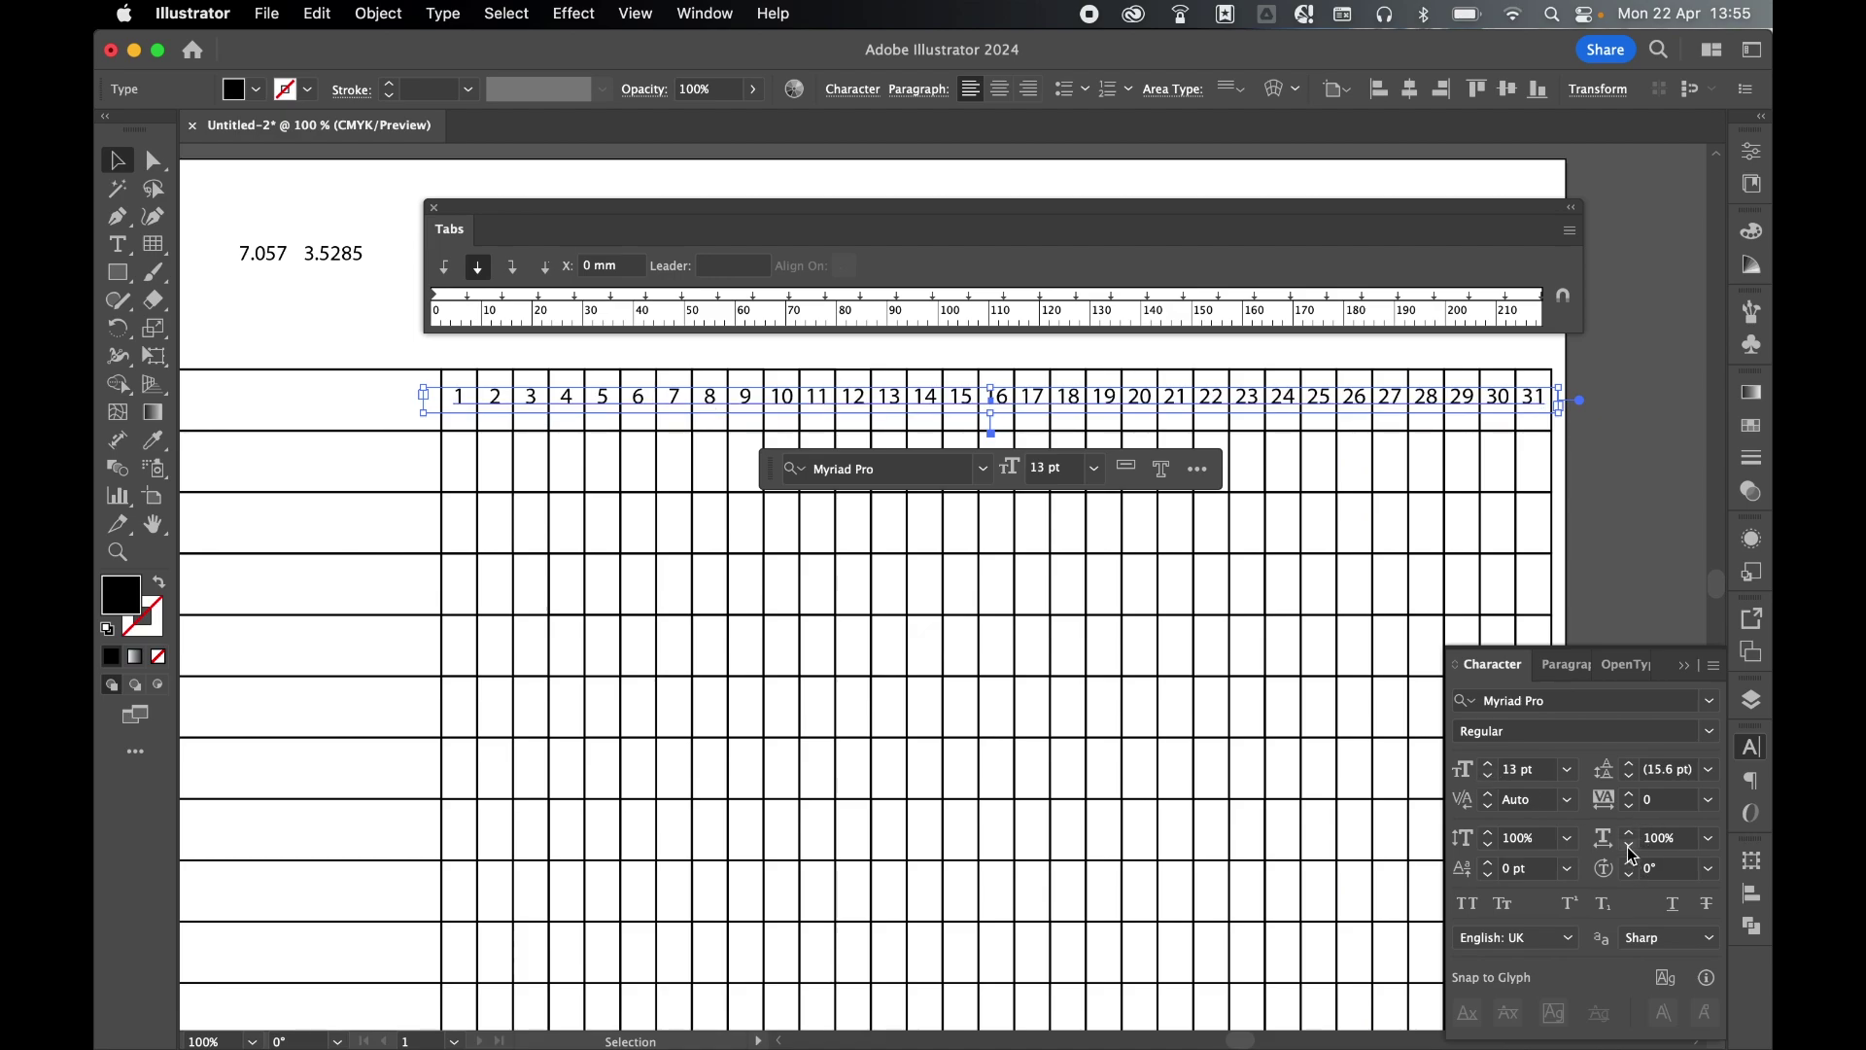
{"action": "left_click", "coordinate": [1487, 876]}
{"action": "left_click", "coordinate": [1487, 876]}
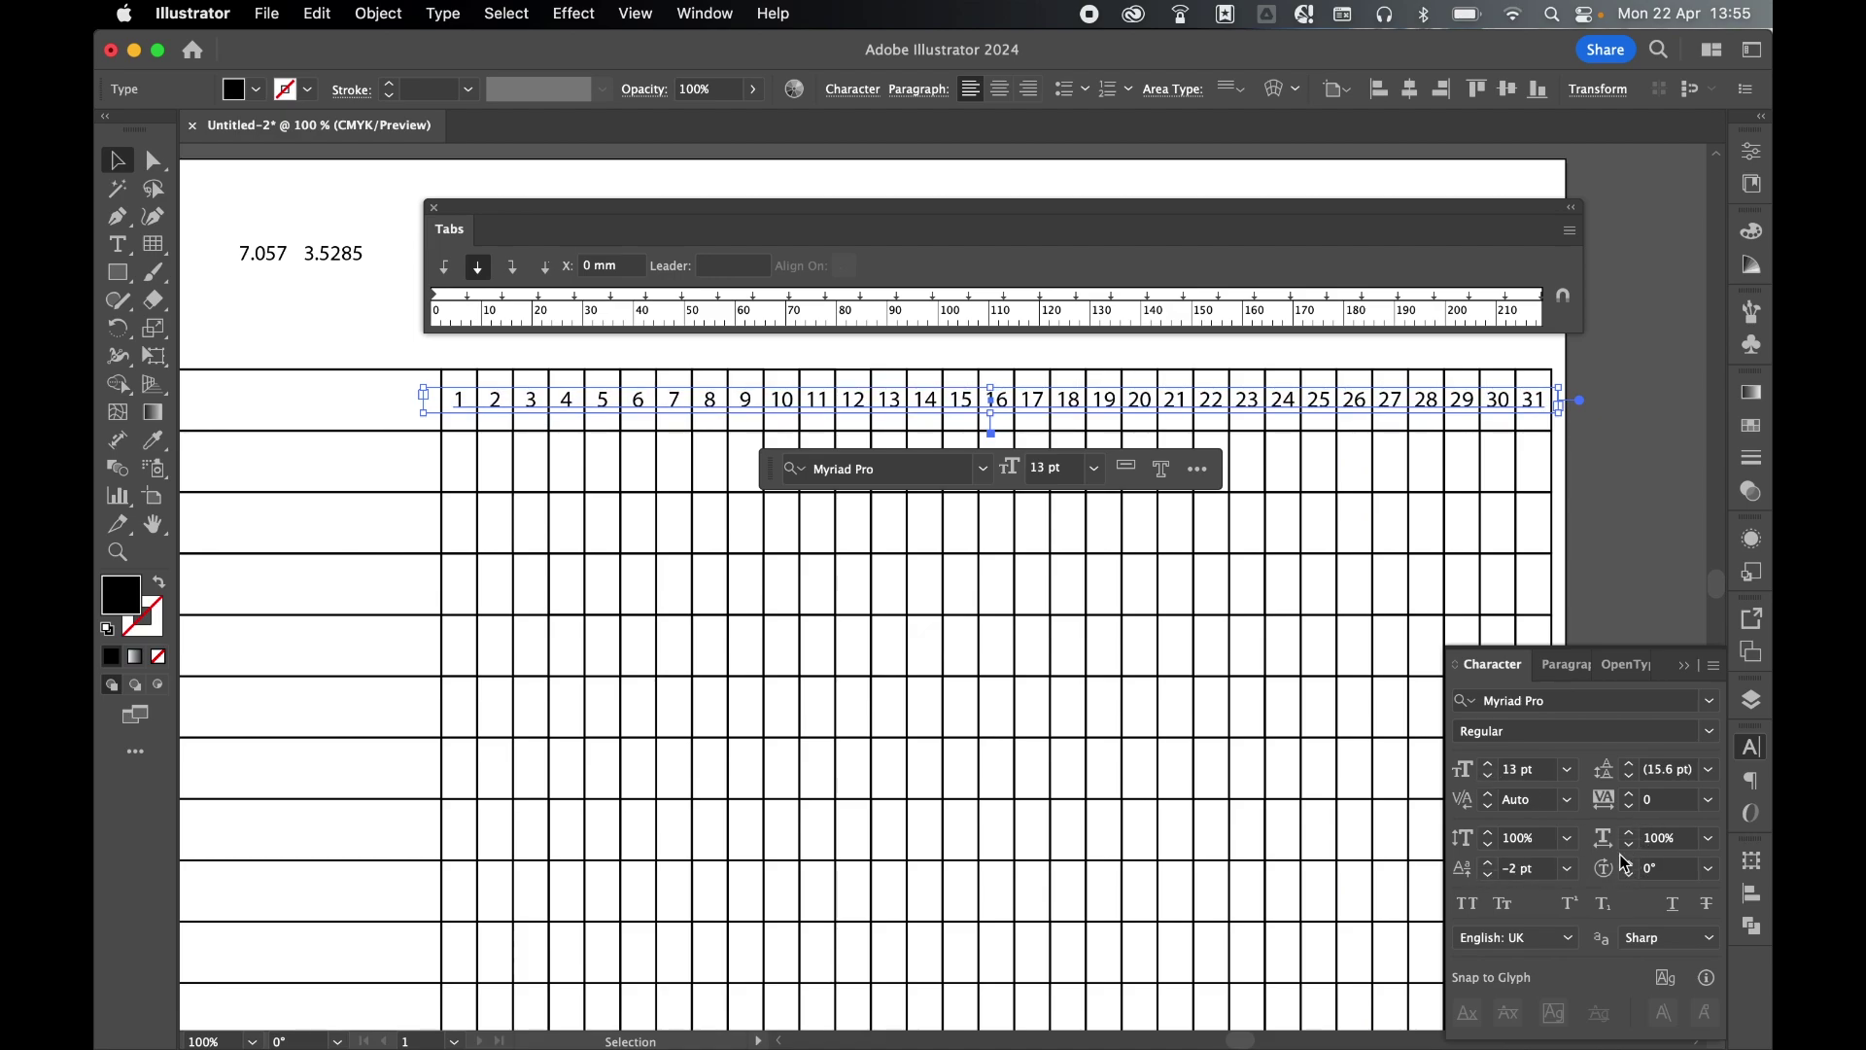
{"action": "left_click", "coordinate": [1630, 794]}
Step: Apply the Merengue Script Regular font to the numbers, then deselect the row
{"action": "left_click", "coordinate": [1709, 701]}
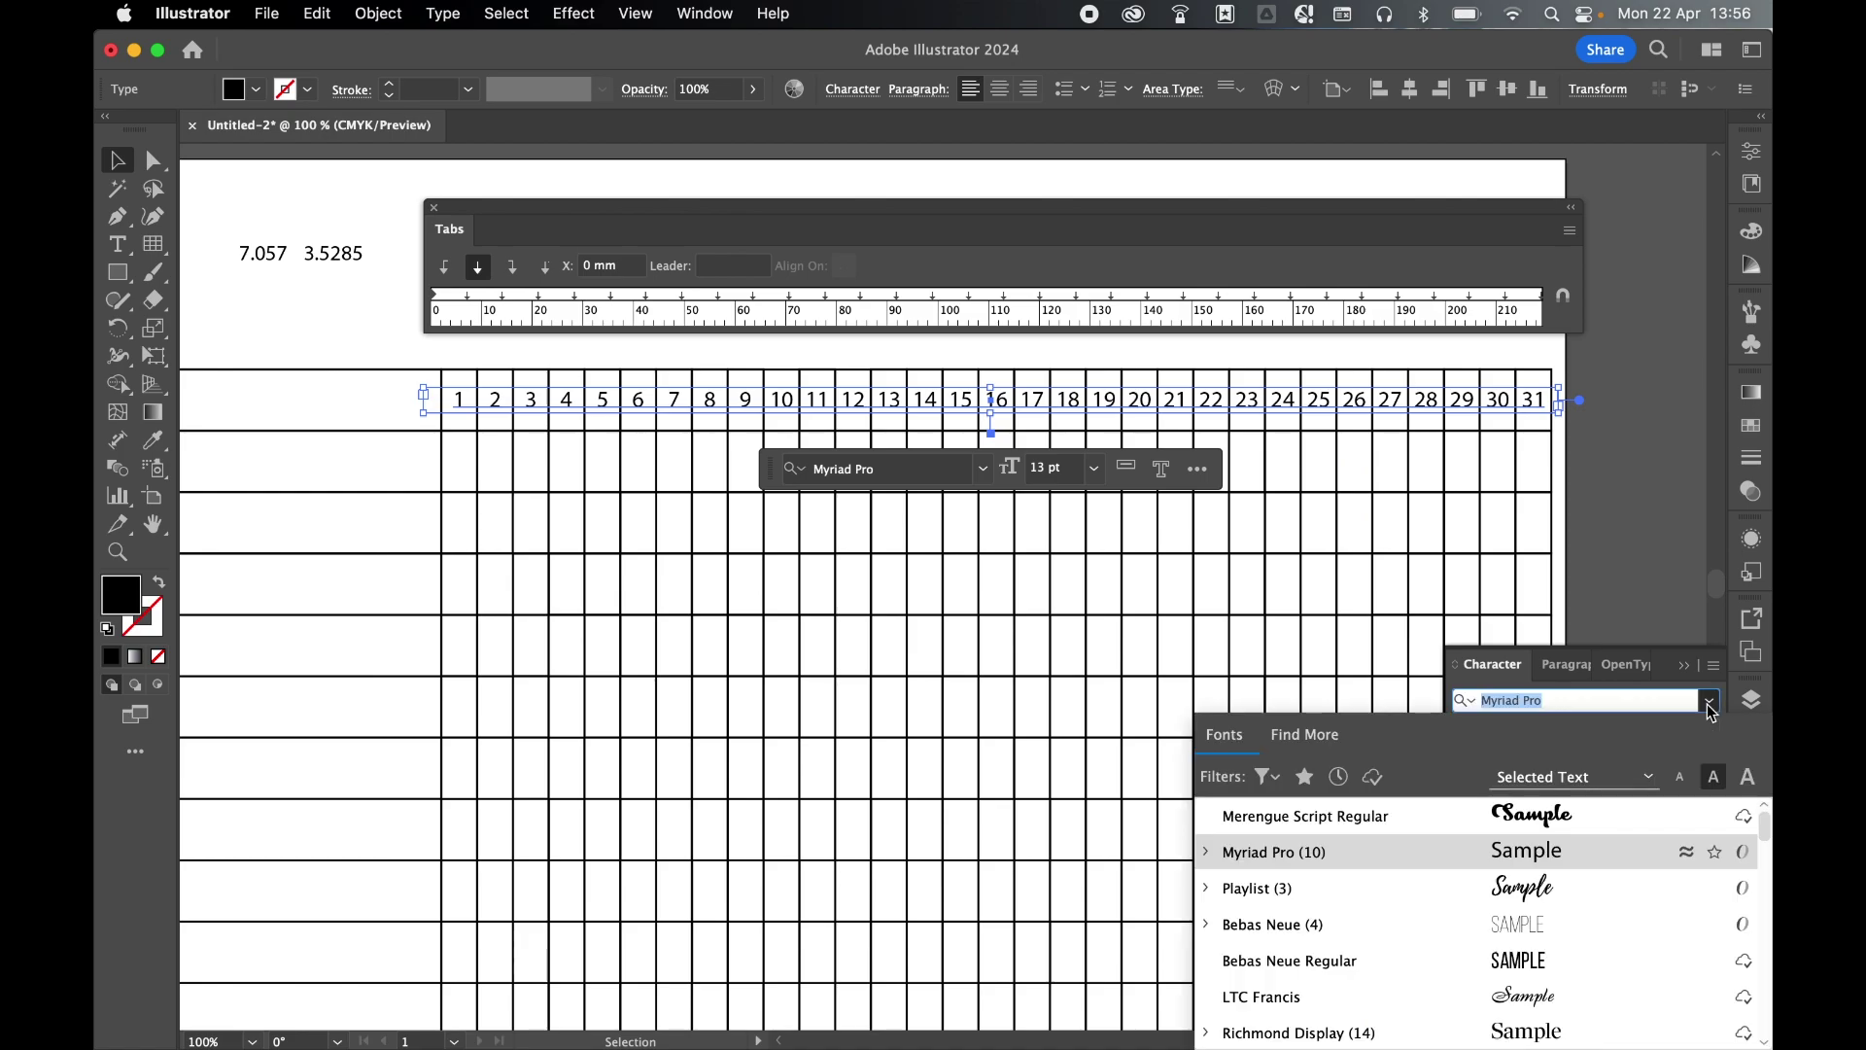
{"action": "left_click", "coordinate": [1581, 817]}
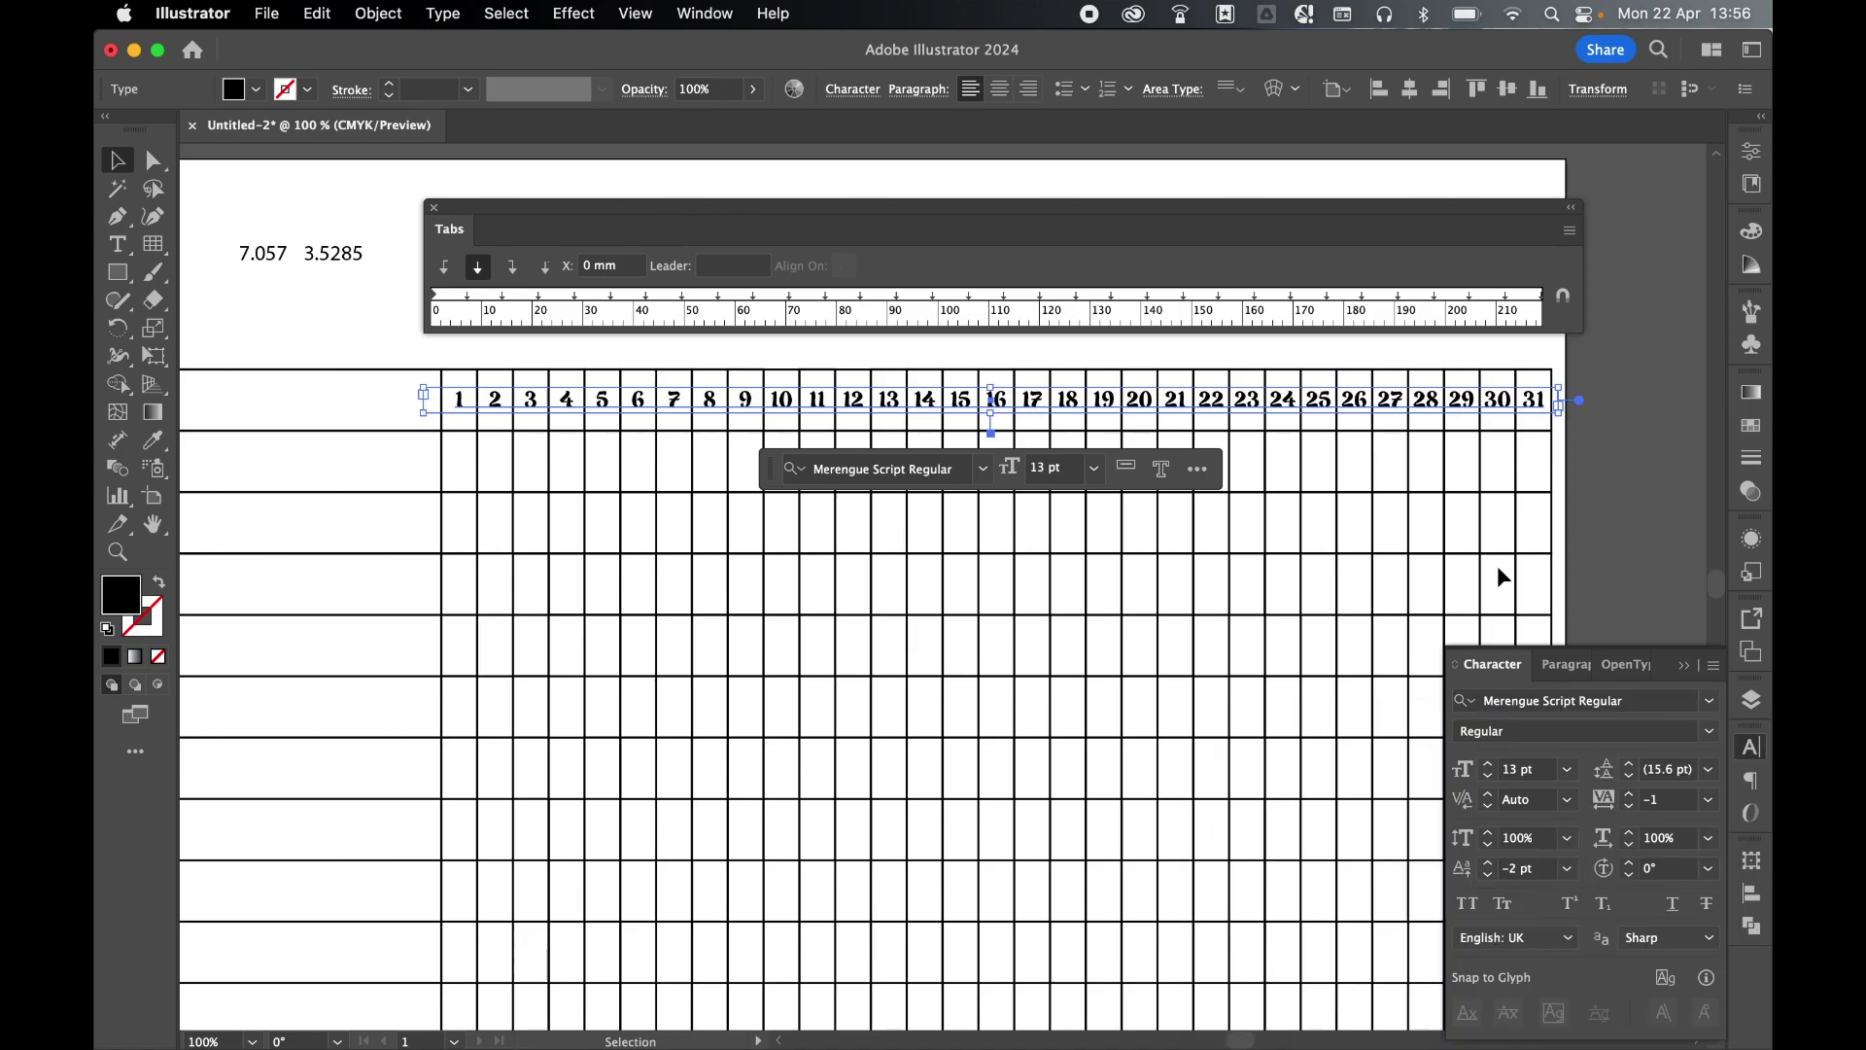
{"action": "left_click", "coordinate": [1503, 573]}
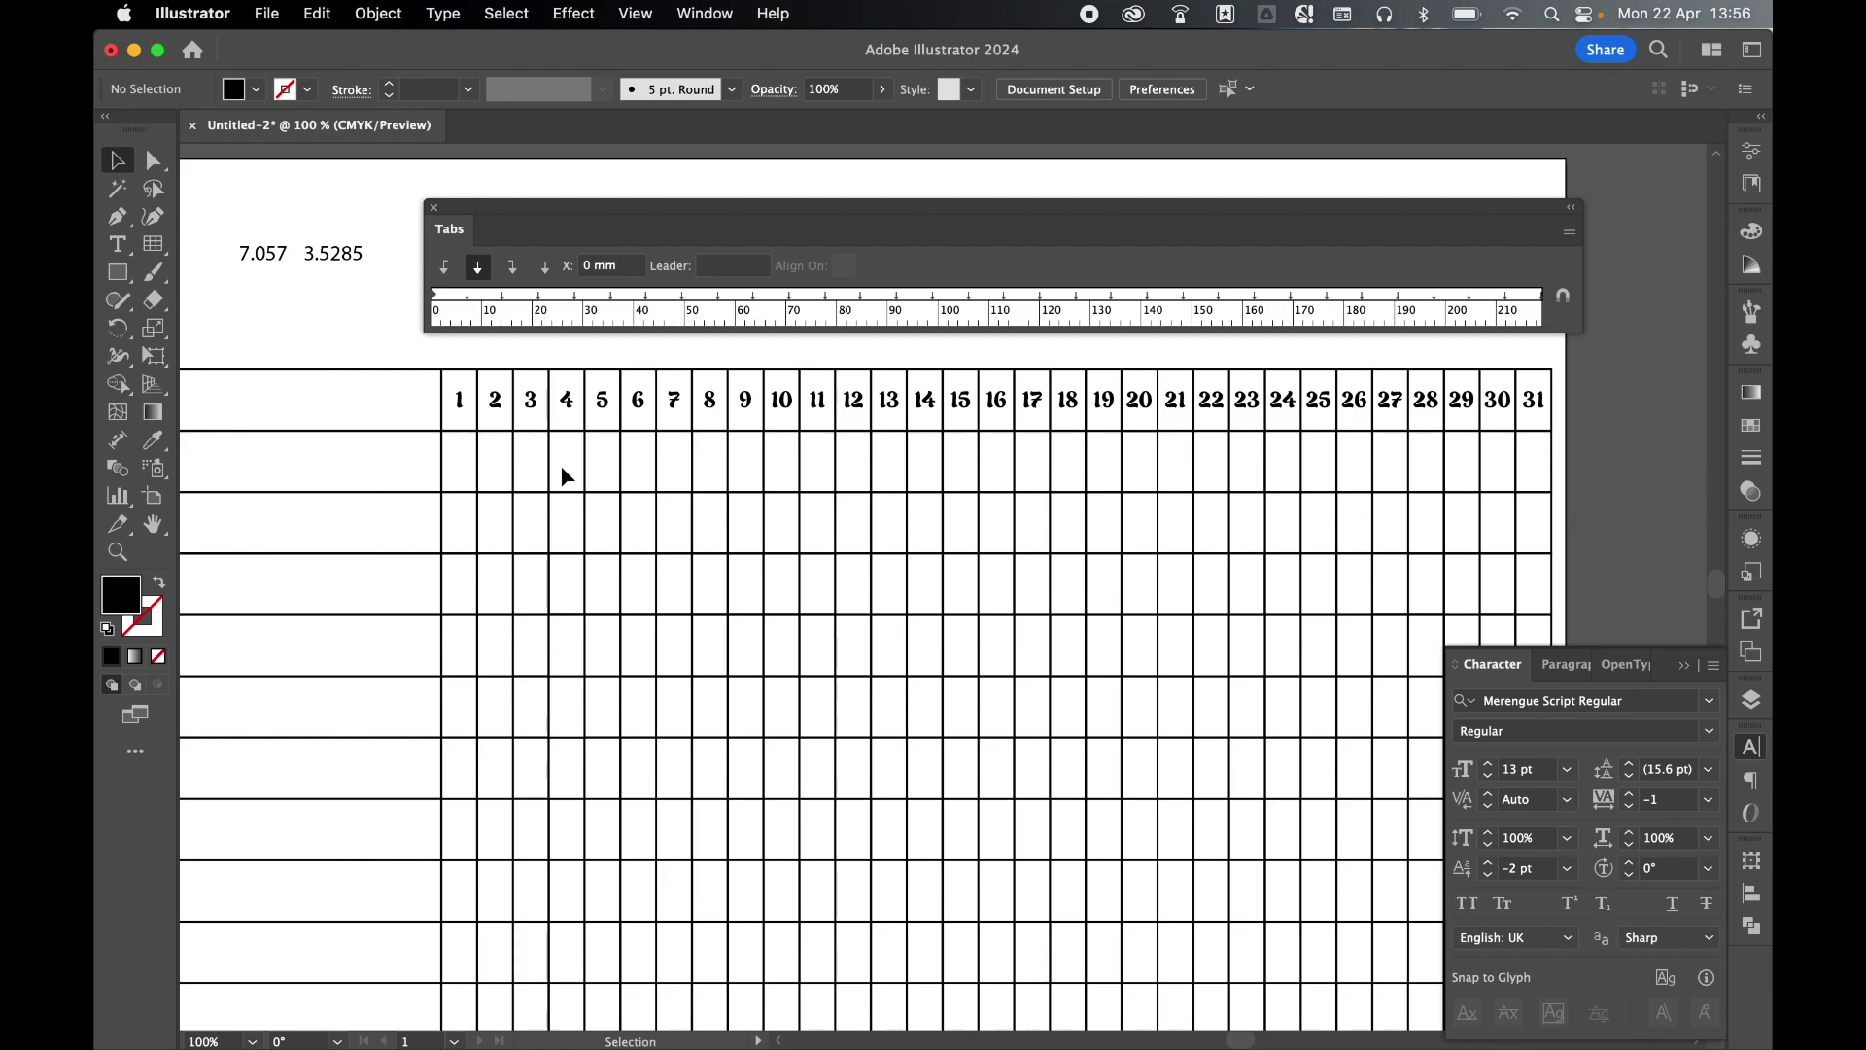
Step: Close the Tabs and Character panels and fit the whole landscape artboard in the window
{"action": "left_click", "coordinate": [434, 208]}
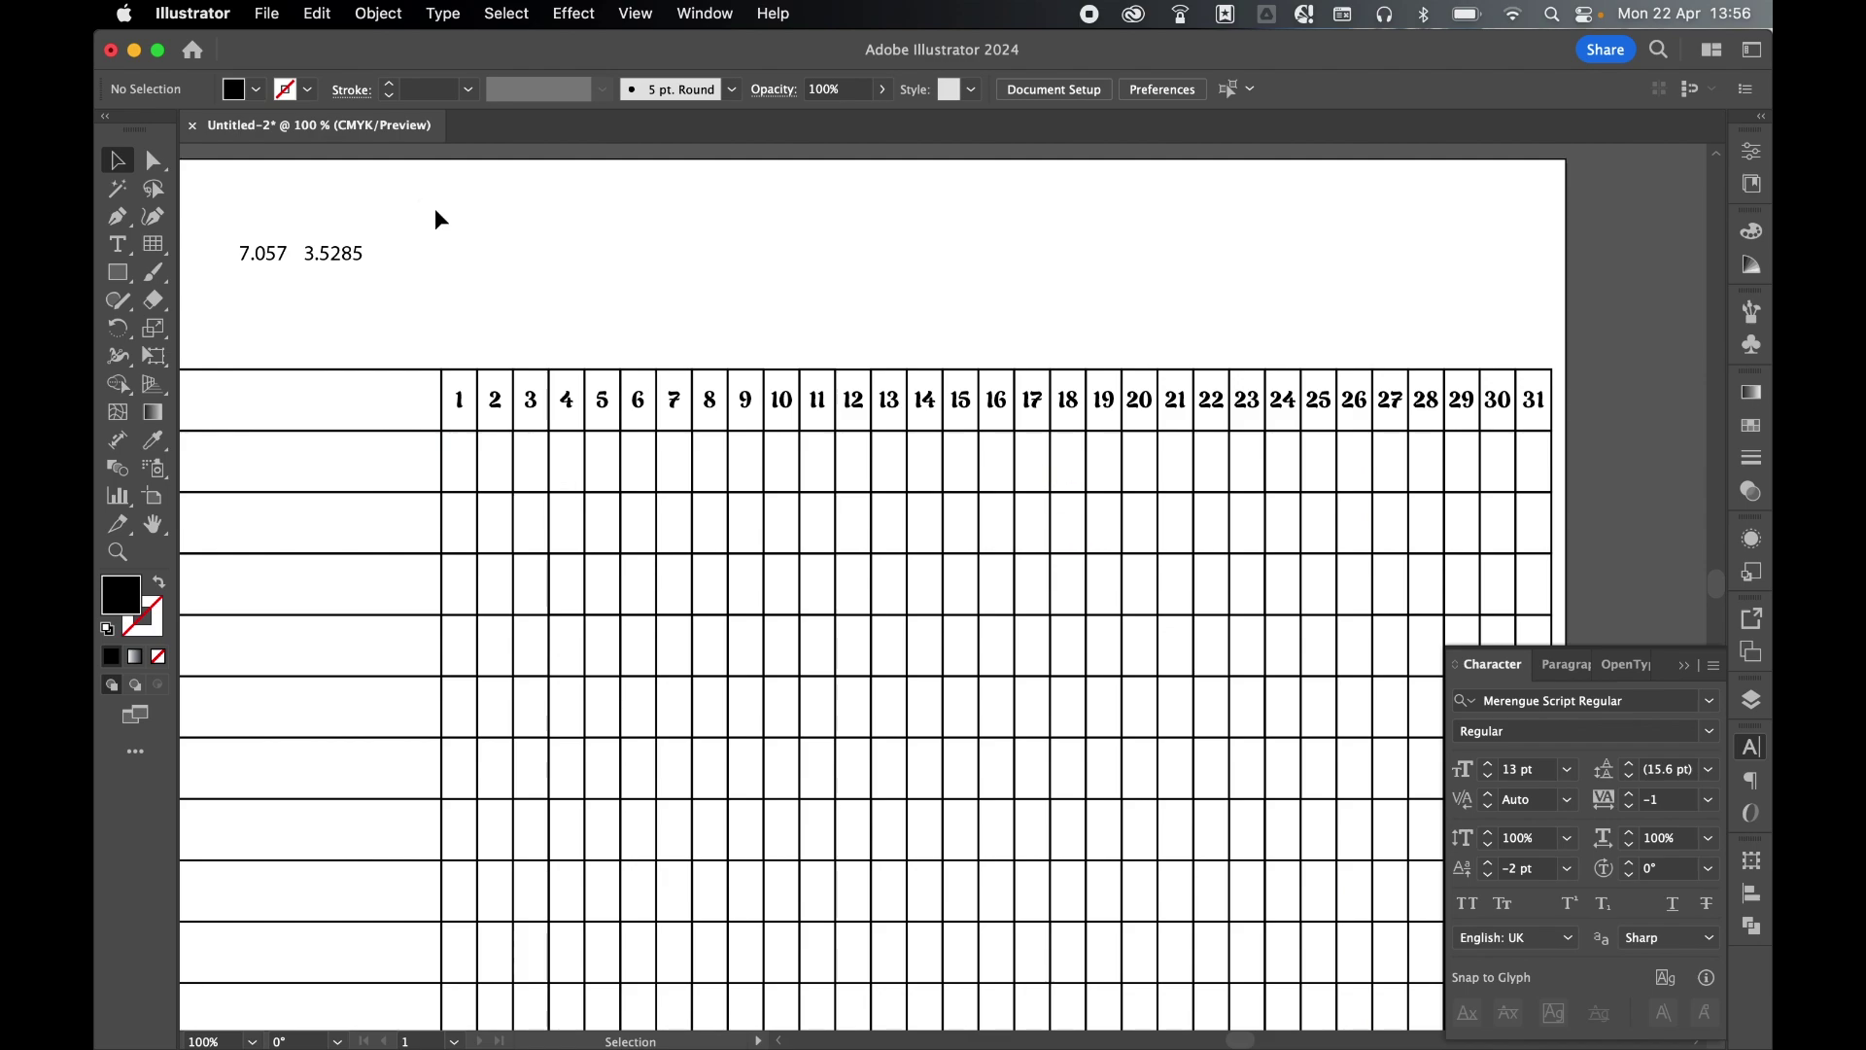
{"action": "left_click", "coordinate": [704, 14]}
{"action": "scroll", "coordinate": [778, 681], "scroll_direction": "down", "scroll_amount": 10}
{"action": "mouse_move", "coordinate": [774, 815]}
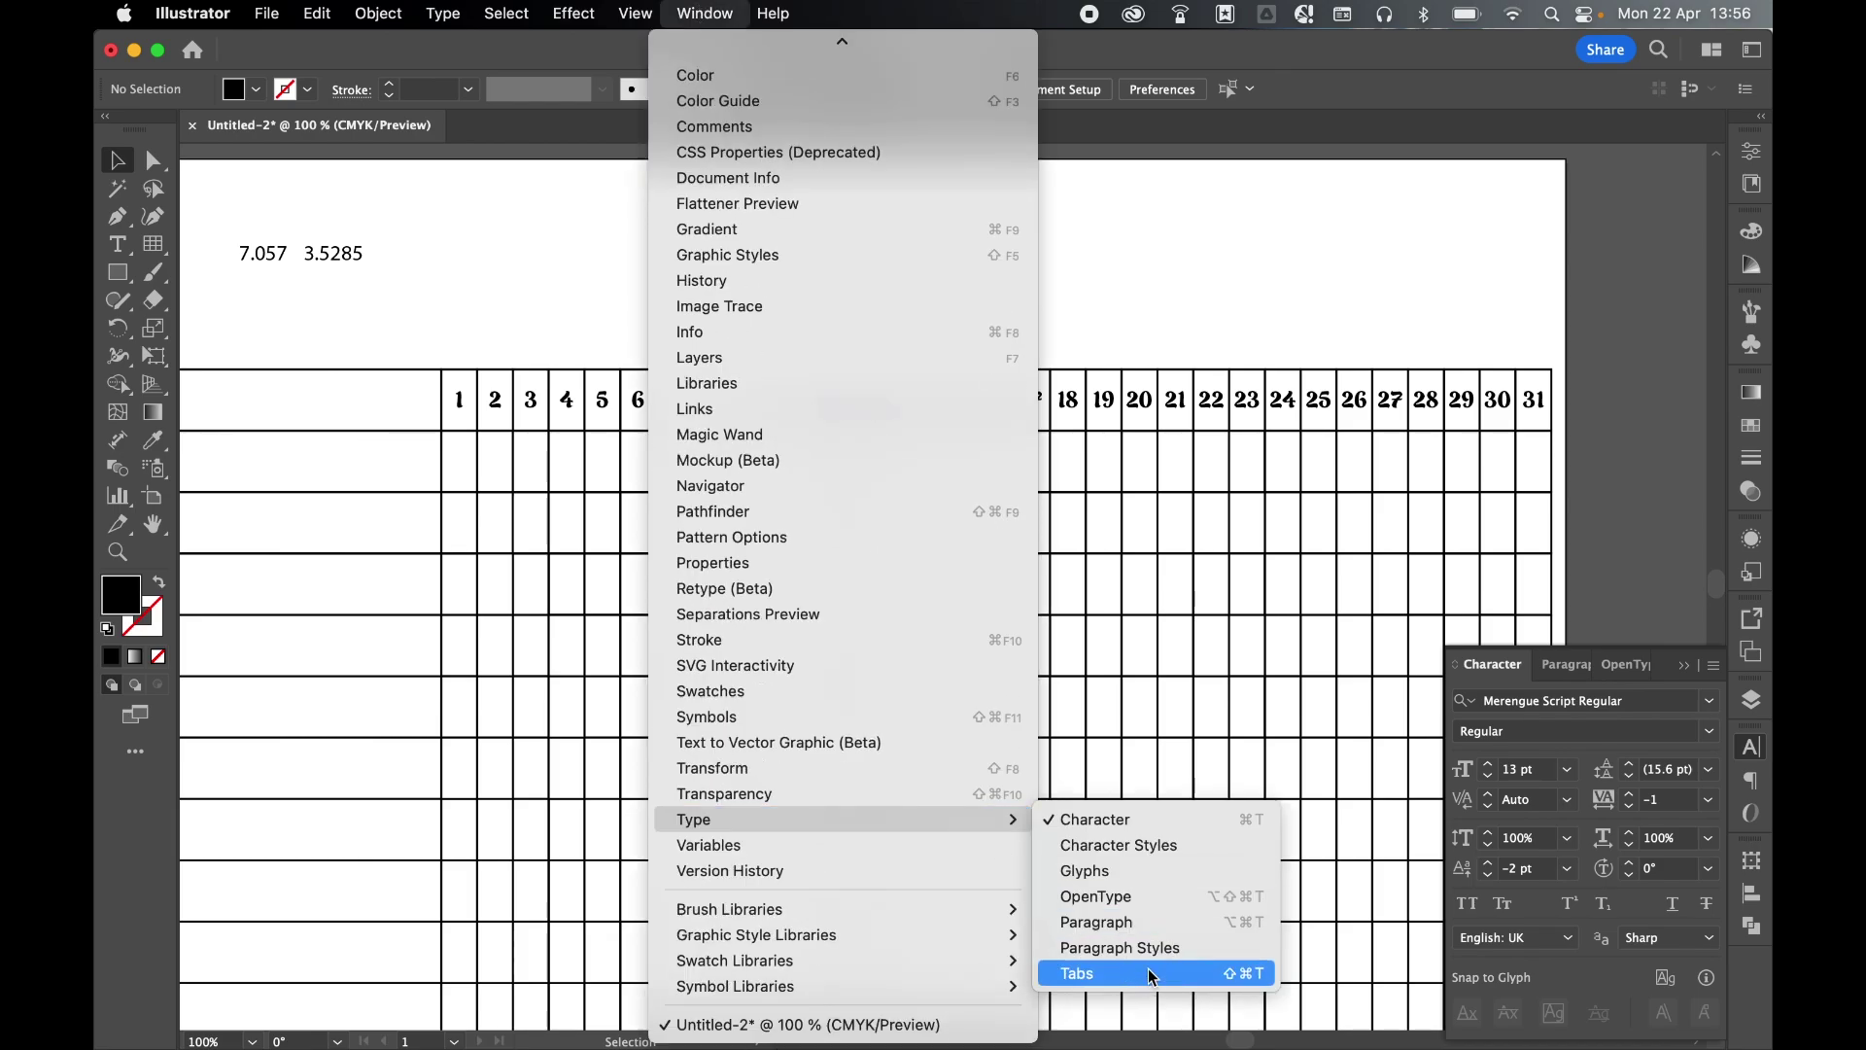
{"action": "left_click", "coordinate": [1245, 290]}
{"action": "key", "text": "super+0"}
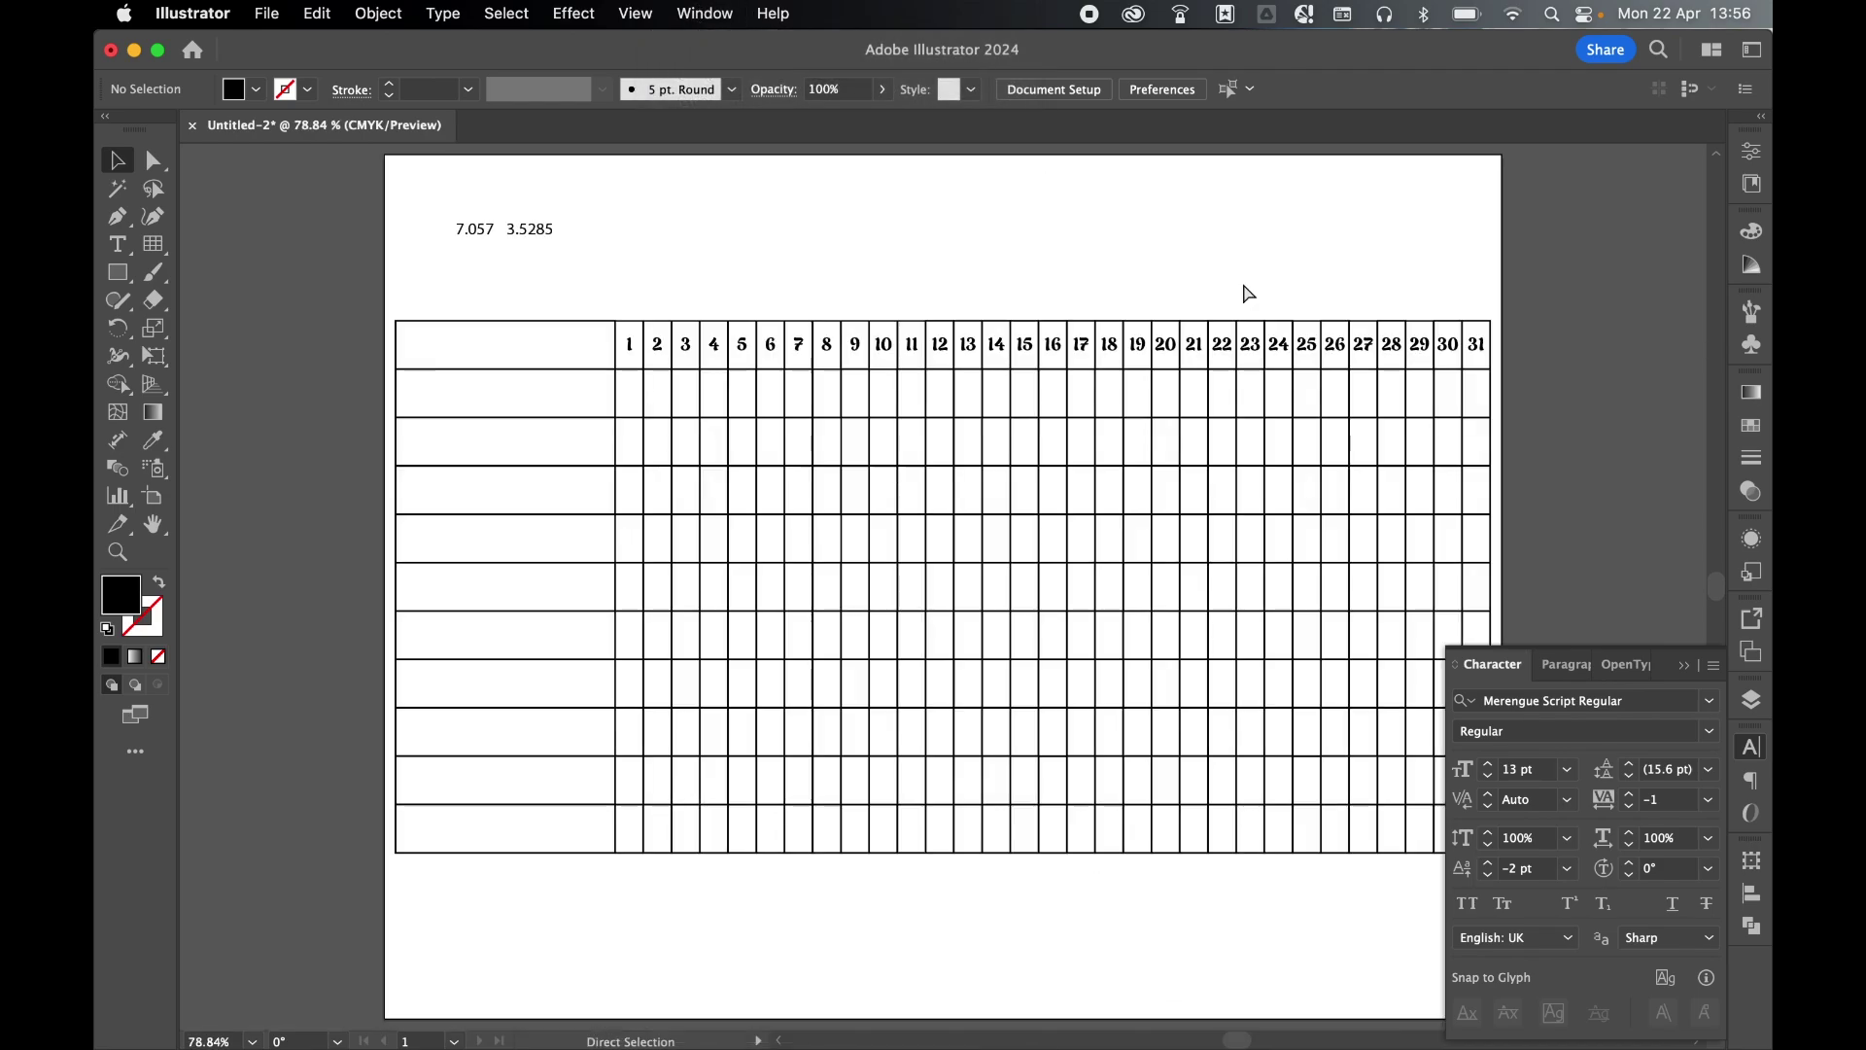
{"action": "left_click", "coordinate": [1753, 748]}
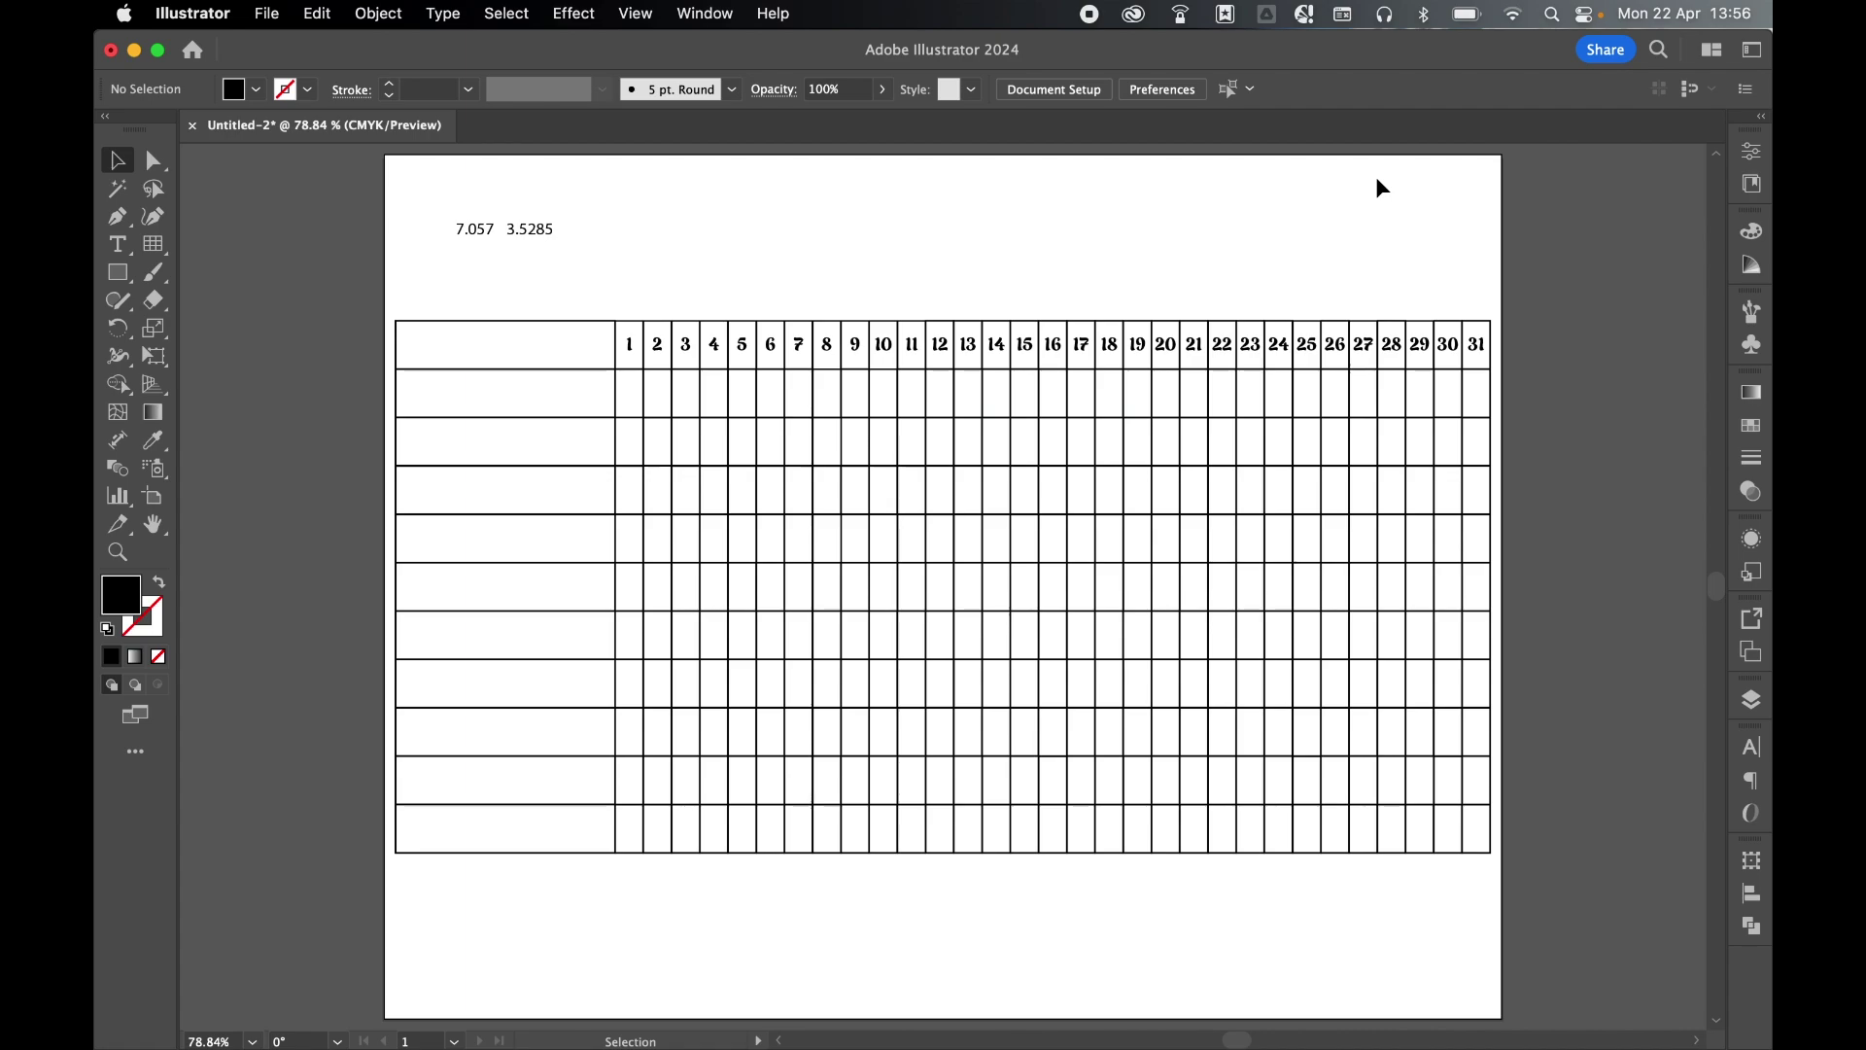